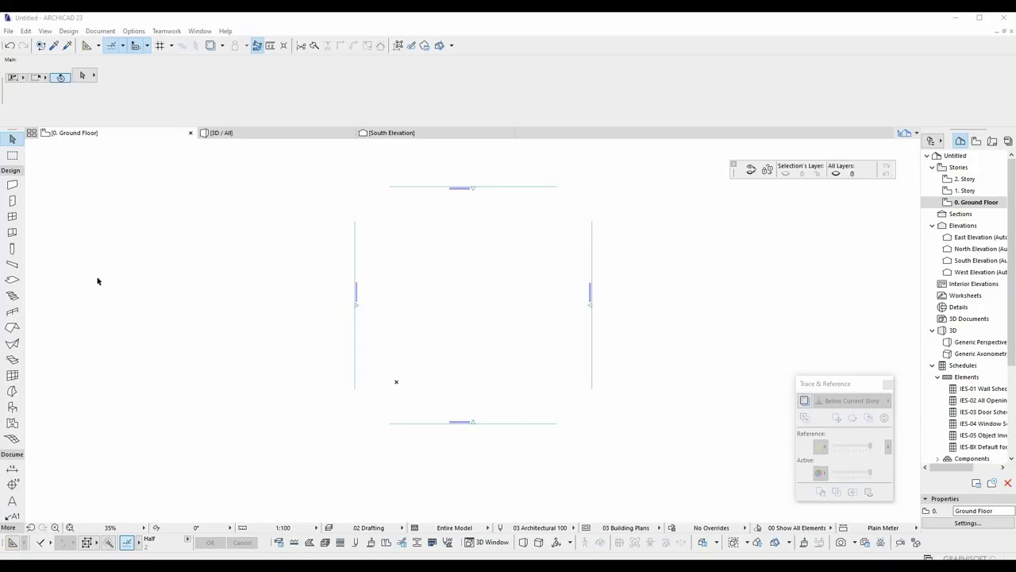
Draw a straight horizontal beam about 11,260 mm long in the ground floor plan between the West and East Elevation markers.
{"action": "left_click", "coordinate": [18, 268]}
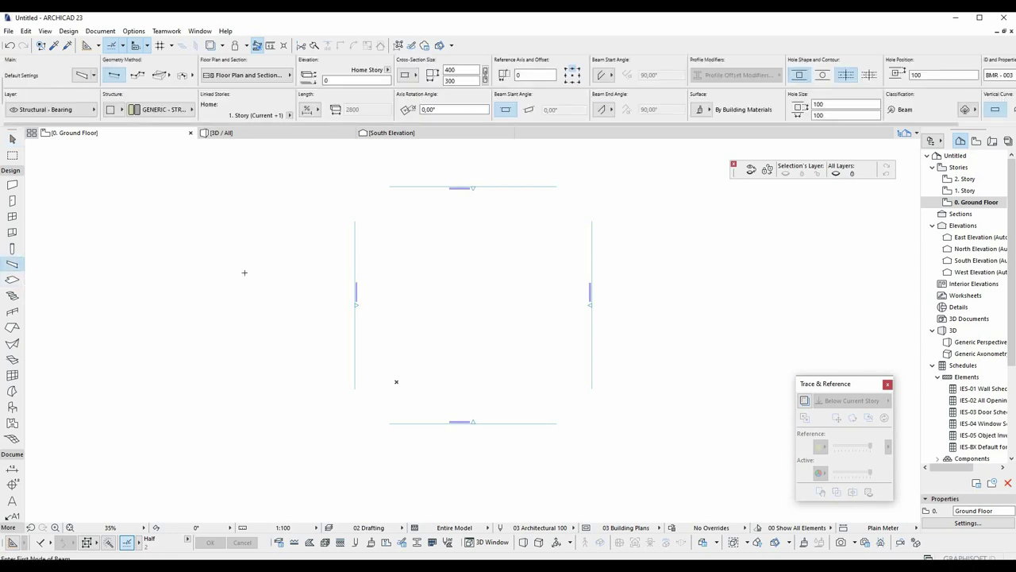
{"action": "scroll", "coordinate": [455, 283], "scroll_direction": "up", "scroll_amount": 3}
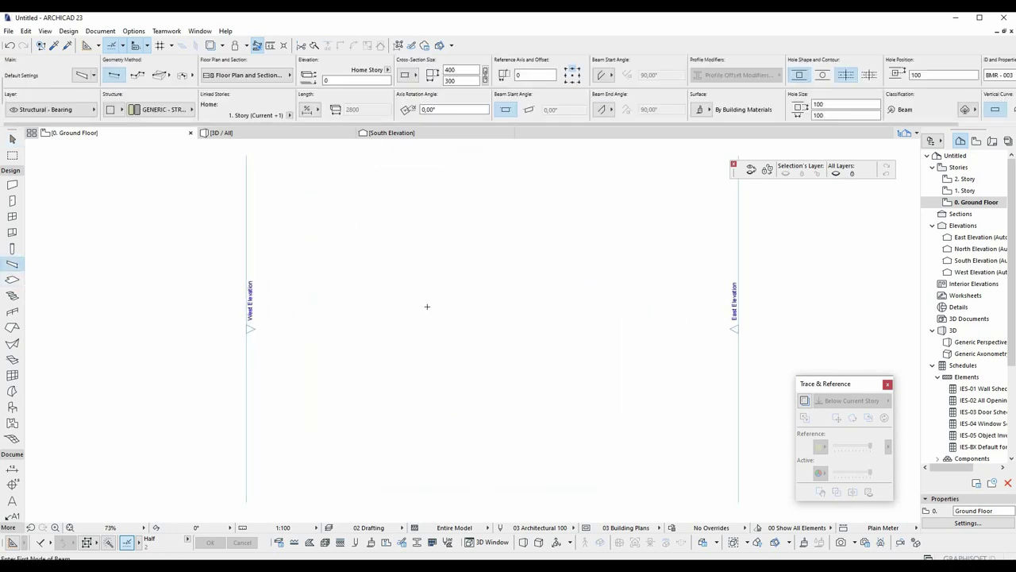
{"action": "left_click", "coordinate": [341, 307]}
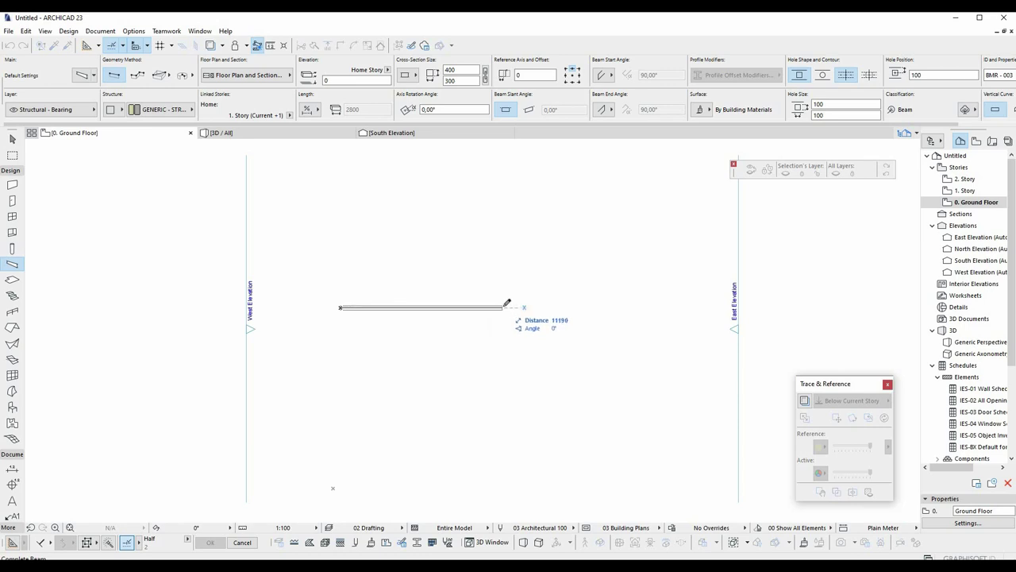
{"action": "left_click", "coordinate": [507, 307]}
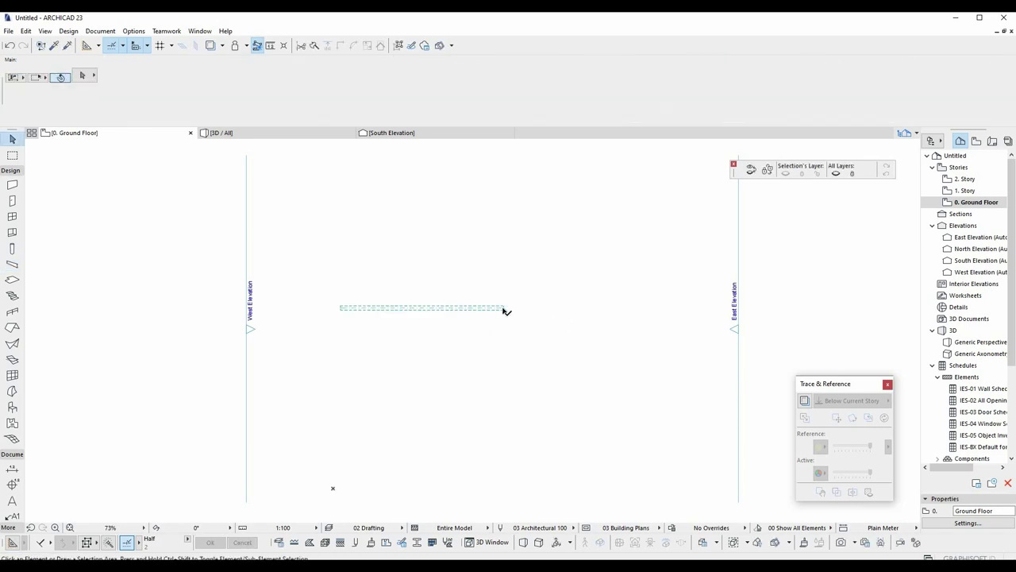
Open the West Elevation from its plan marker with current view settings and examine the beam's cross-section against the 1. Story level.
{"action": "scroll", "coordinate": [505, 310], "scroll_direction": "up", "scroll_amount": 4}
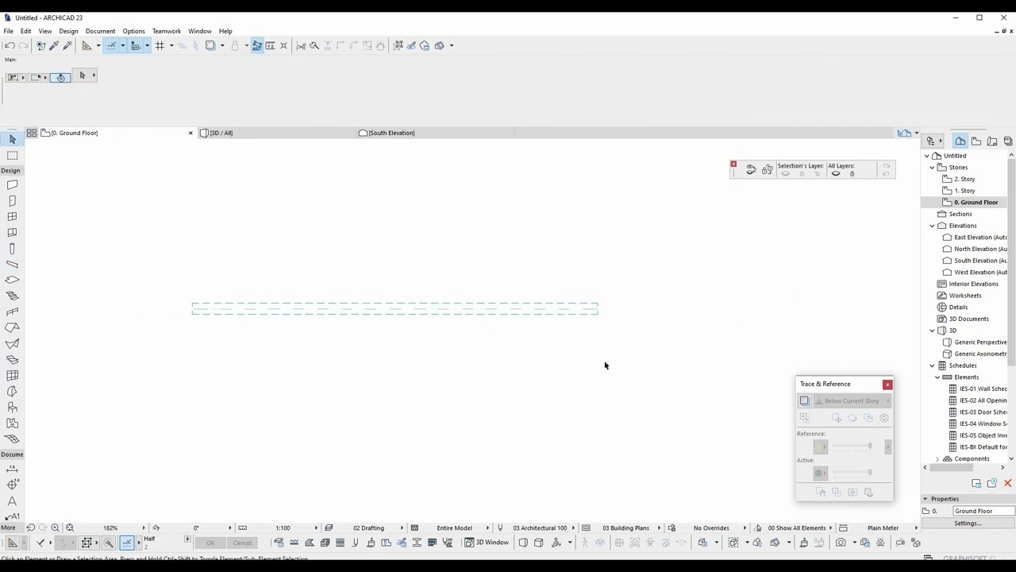
{"action": "left_click", "coordinate": [682, 371]}
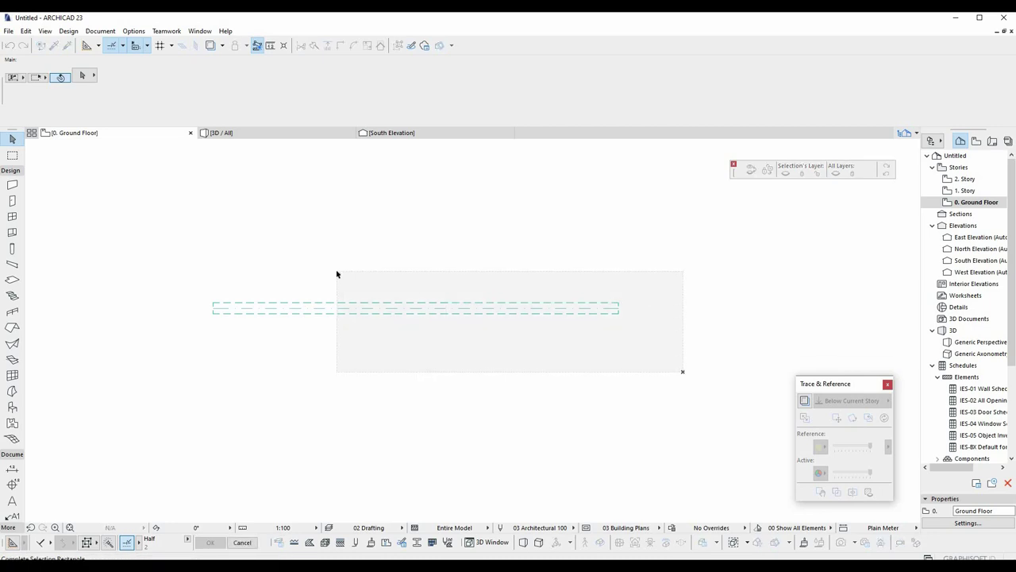
{"action": "left_click", "coordinate": [352, 315]}
{"action": "scroll", "coordinate": [373, 304], "scroll_direction": "down", "scroll_amount": 3}
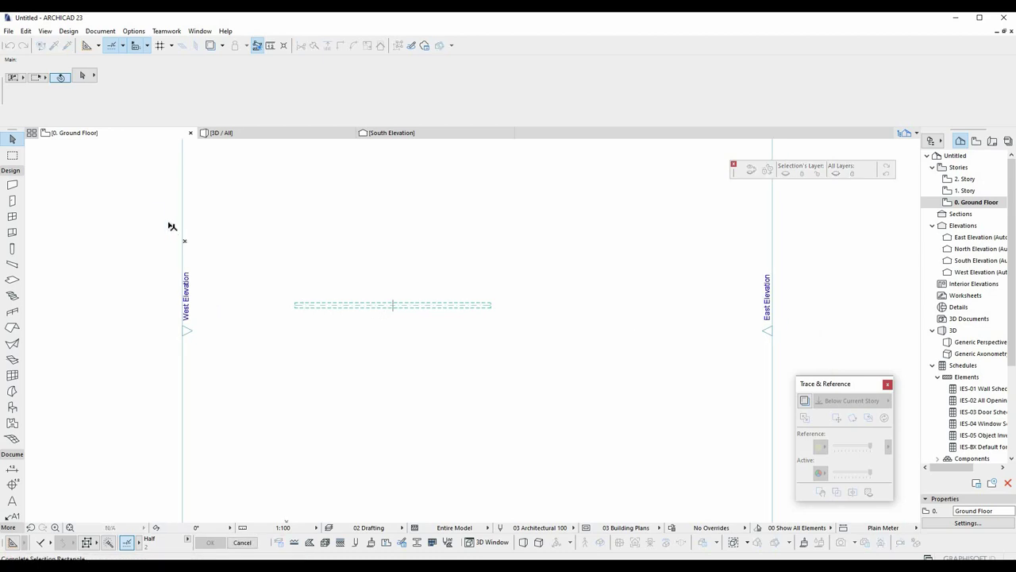
{"action": "right_click", "coordinate": [182, 267]}
{"action": "left_click", "coordinate": [249, 301]}
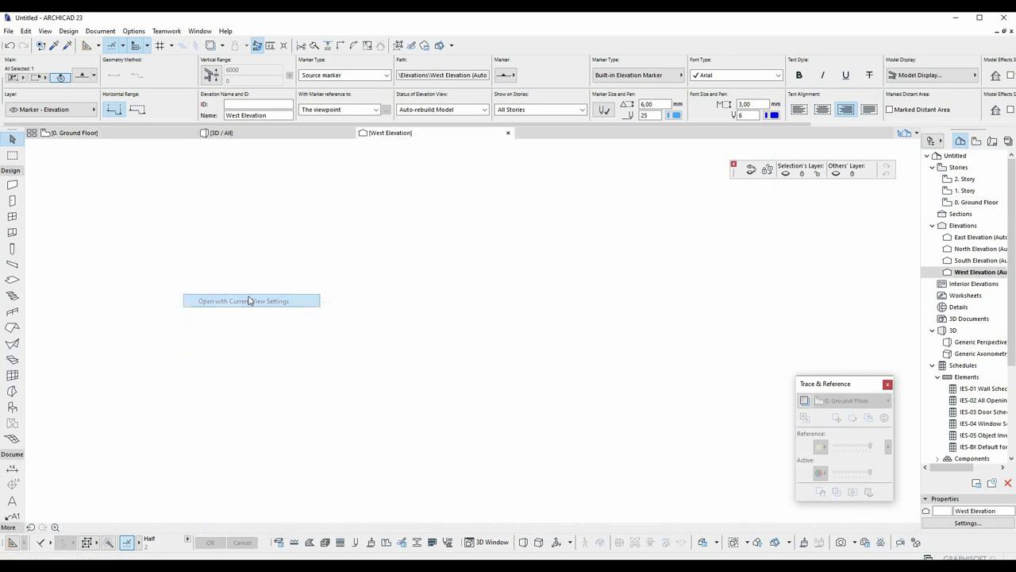
{"action": "scroll", "coordinate": [466, 350], "scroll_direction": "up", "scroll_amount": 2}
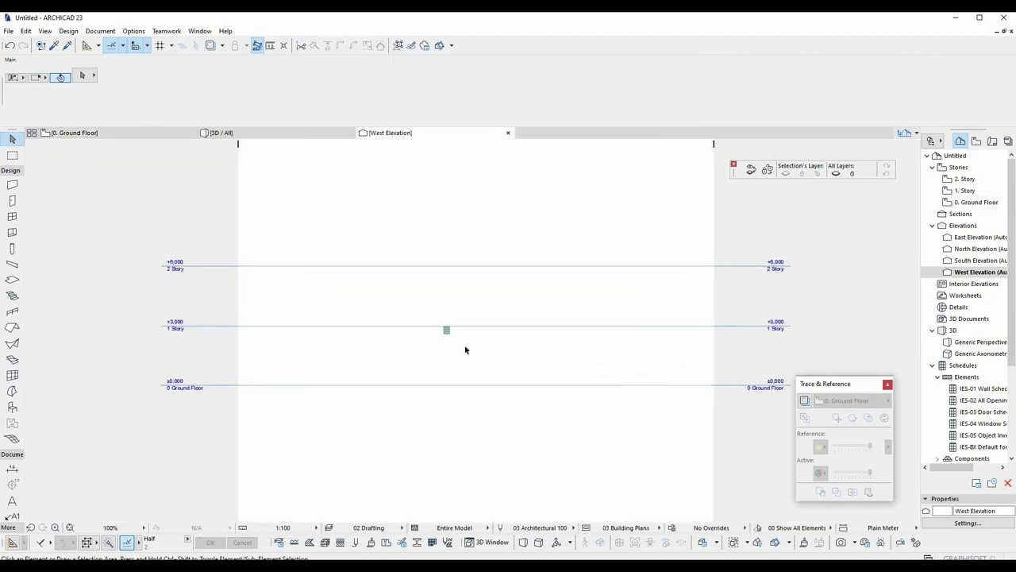
{"action": "scroll", "coordinate": [467, 381], "scroll_direction": "up", "scroll_amount": 2}
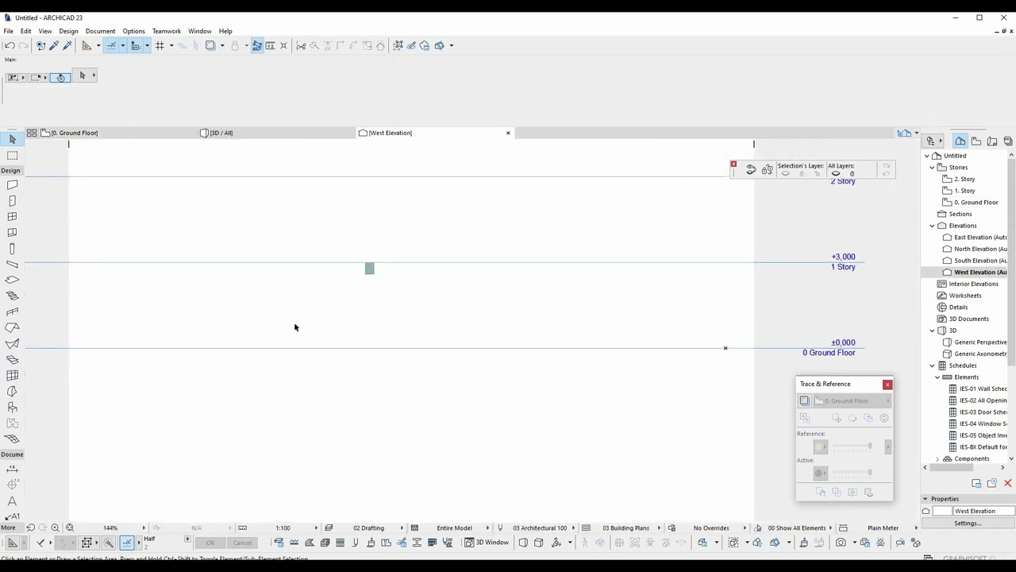
{"action": "left_click_drag", "start_coordinate": [346, 195], "coordinate": [437, 299]}
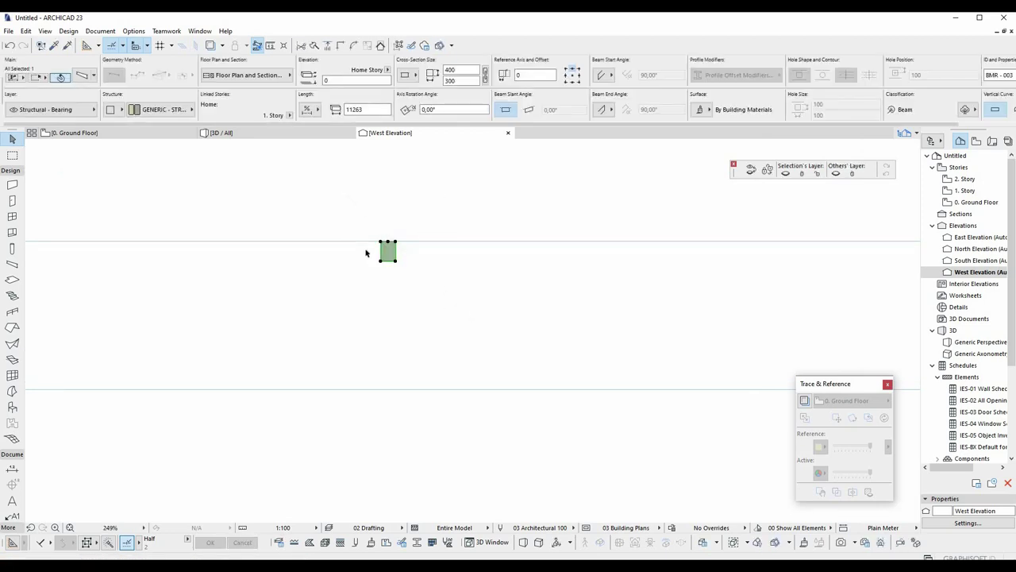
{"action": "scroll", "coordinate": [373, 250], "scroll_direction": "up", "scroll_amount": 7}
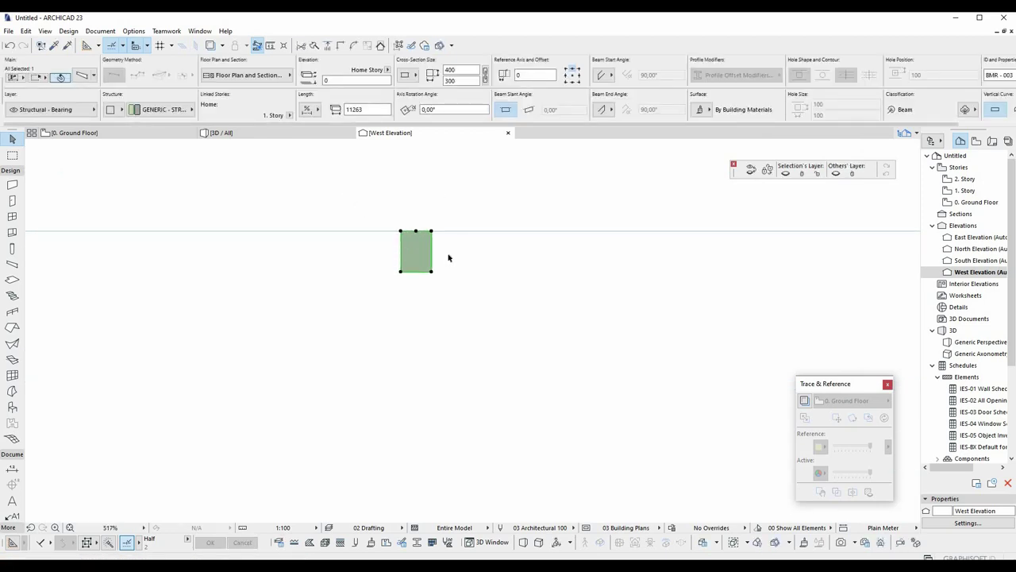
{"action": "scroll", "coordinate": [447, 265], "scroll_direction": "down", "scroll_amount": 2}
{"action": "left_click", "coordinate": [500, 278]}
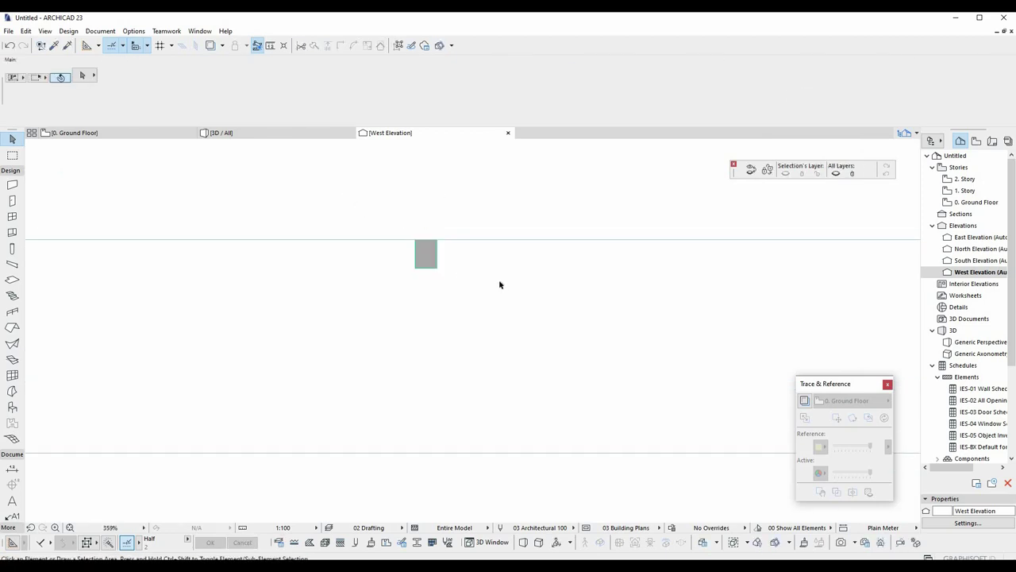
Return to the ground floor plan, select the beam and set its length to 6000 mm.
{"action": "key", "text": "F2"}
{"action": "left_click", "coordinate": [492, 304]}
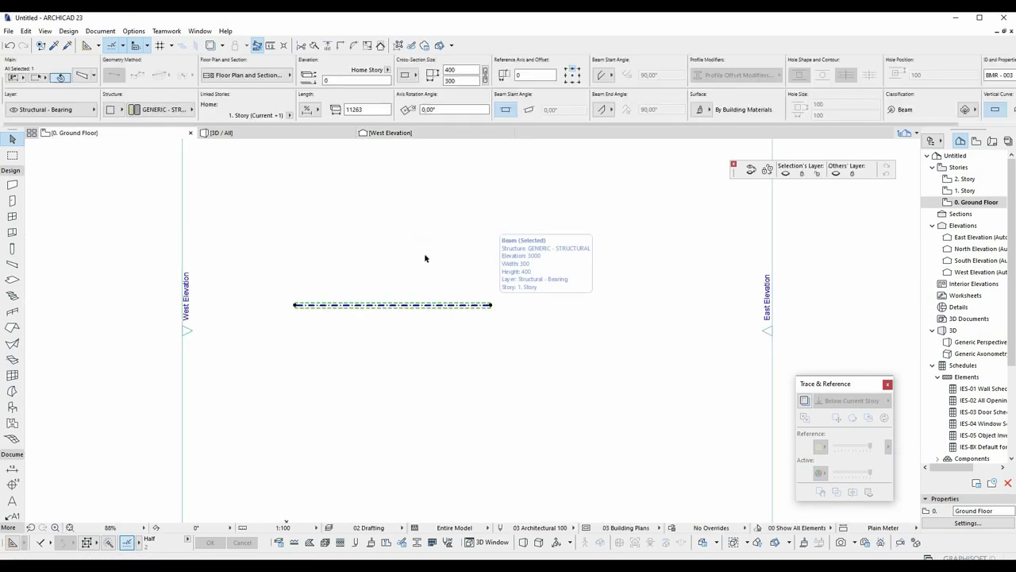
{"action": "scroll", "coordinate": [425, 258], "scroll_direction": "up", "scroll_amount": 1}
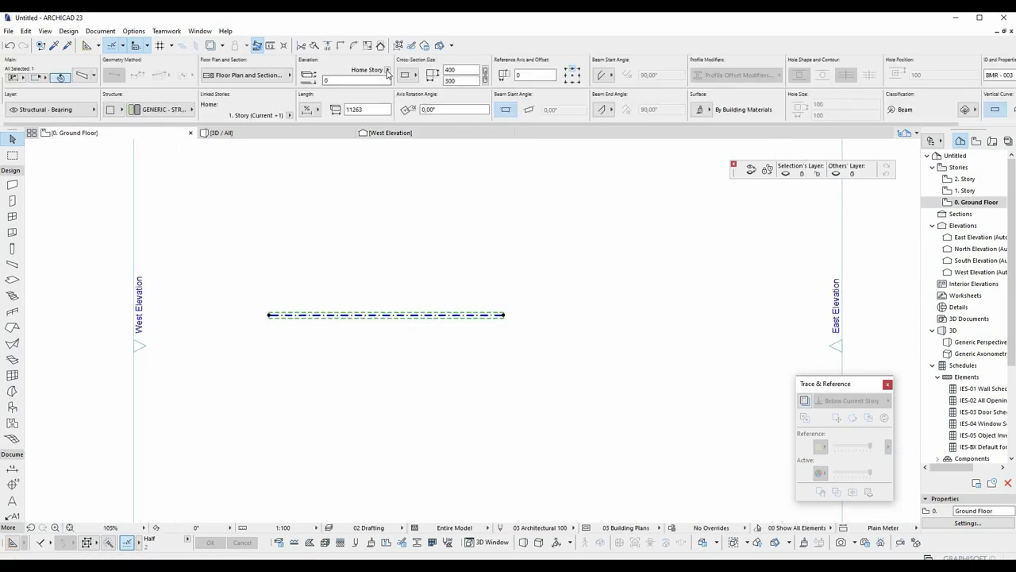
{"action": "left_click", "coordinate": [388, 71]}
{"action": "left_click", "coordinate": [389, 89]}
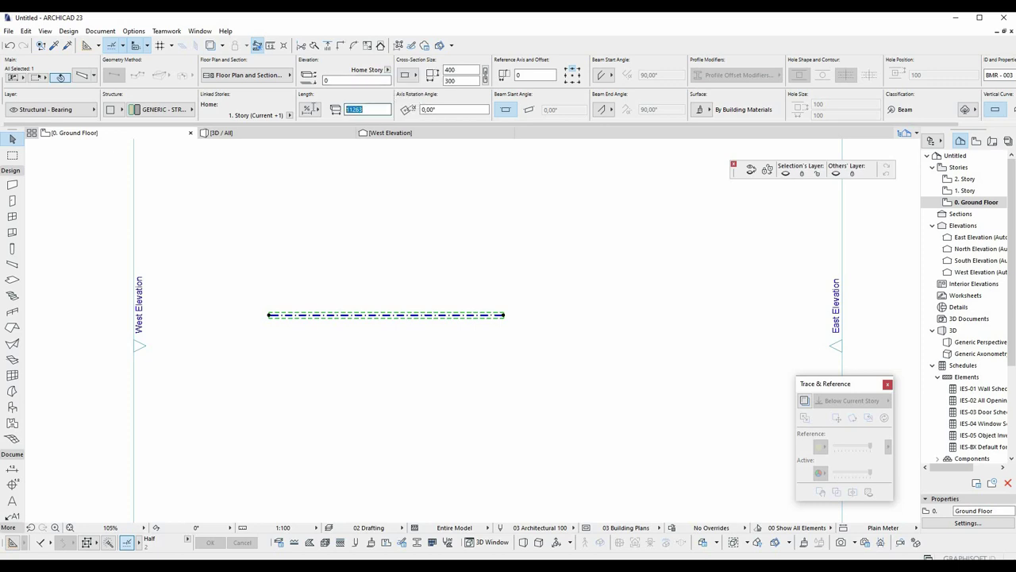
{"action": "double_click", "coordinate": [371, 110]}
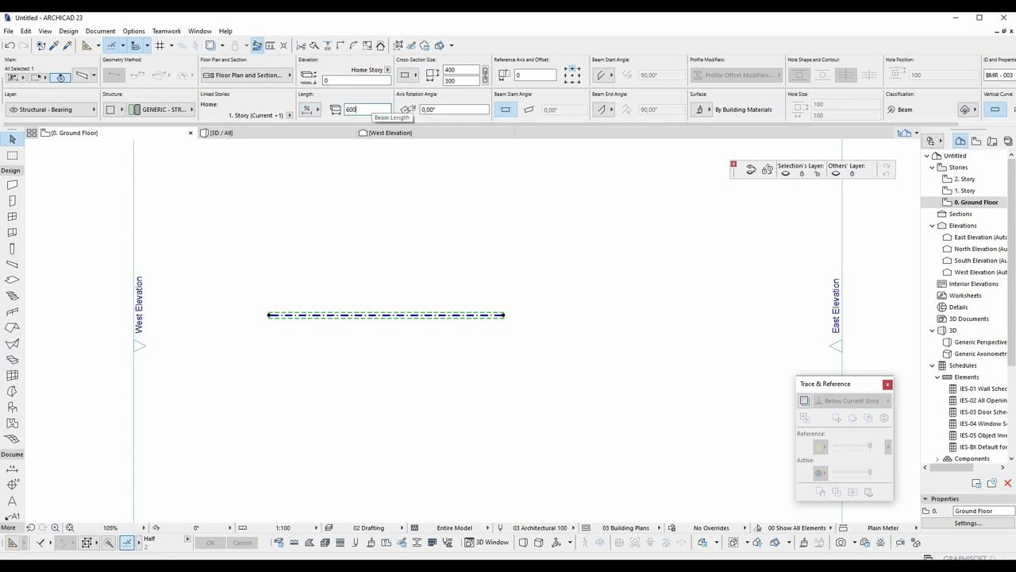
{"action": "key", "text": "Return"}
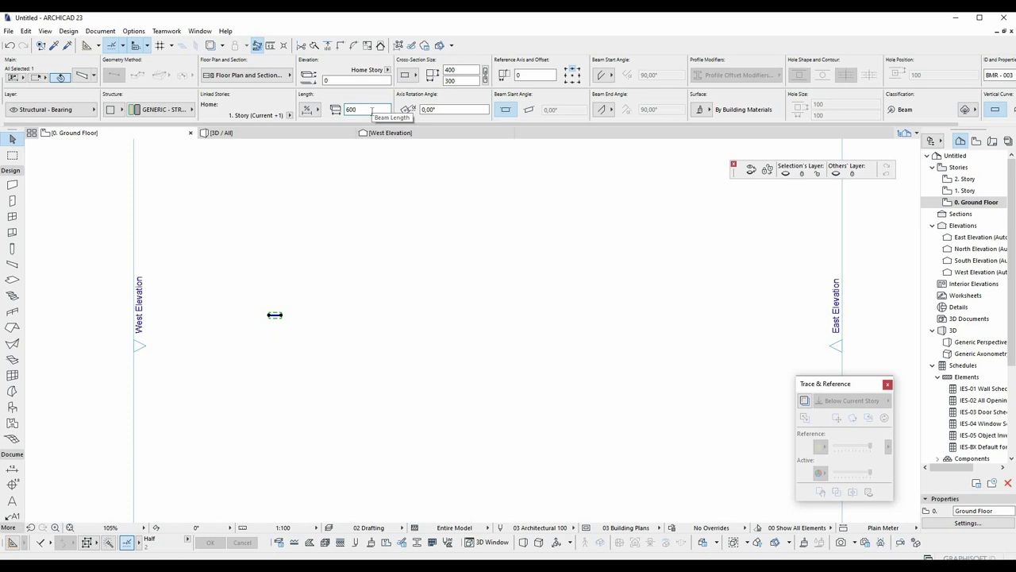
{"action": "type", "text": "6000"}
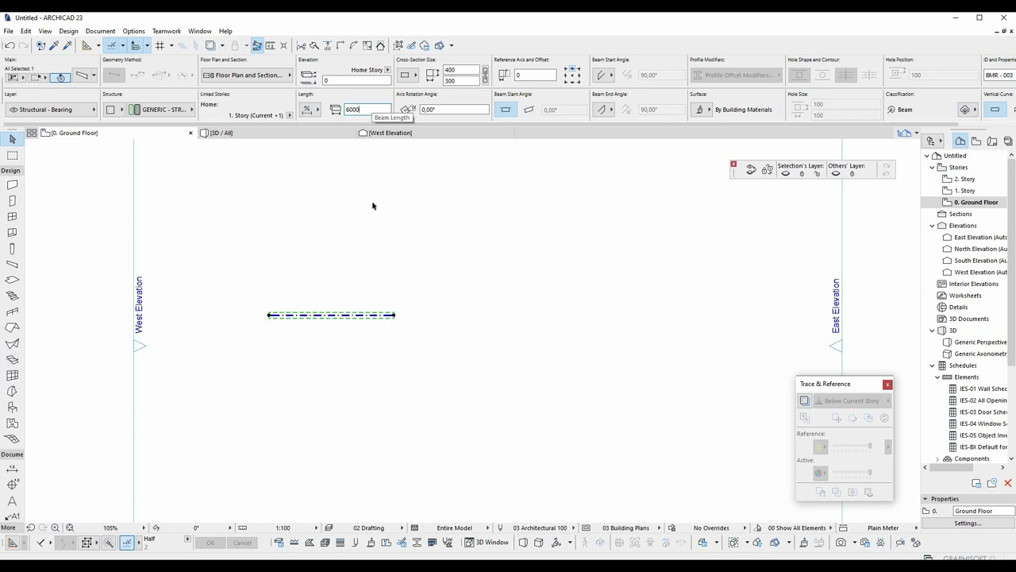
{"action": "left_click", "coordinate": [404, 363]}
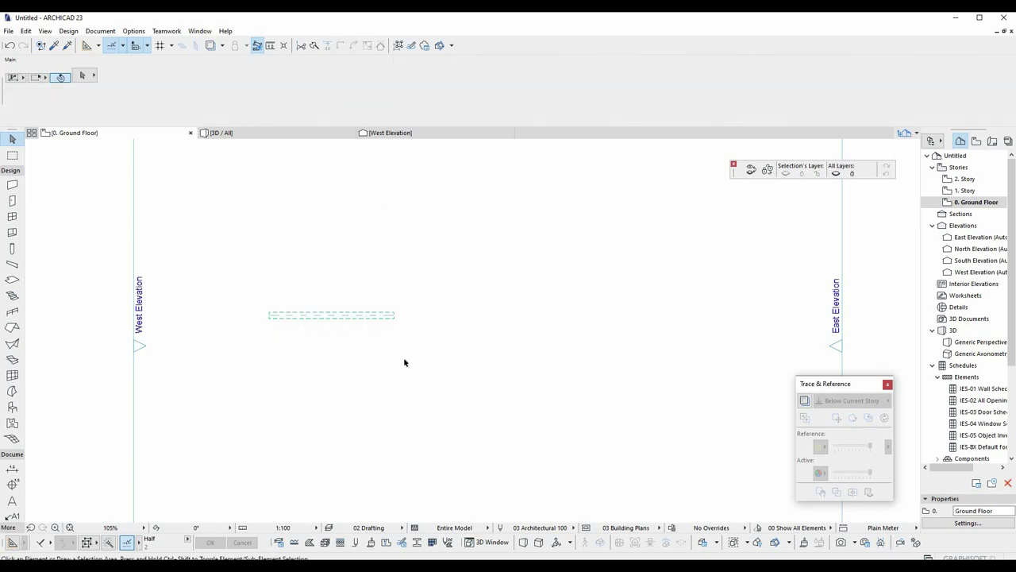
Try an edge reference axis on the beam, and set the axis to the center of its cross-section.
{"action": "left_click", "coordinate": [353, 310]}
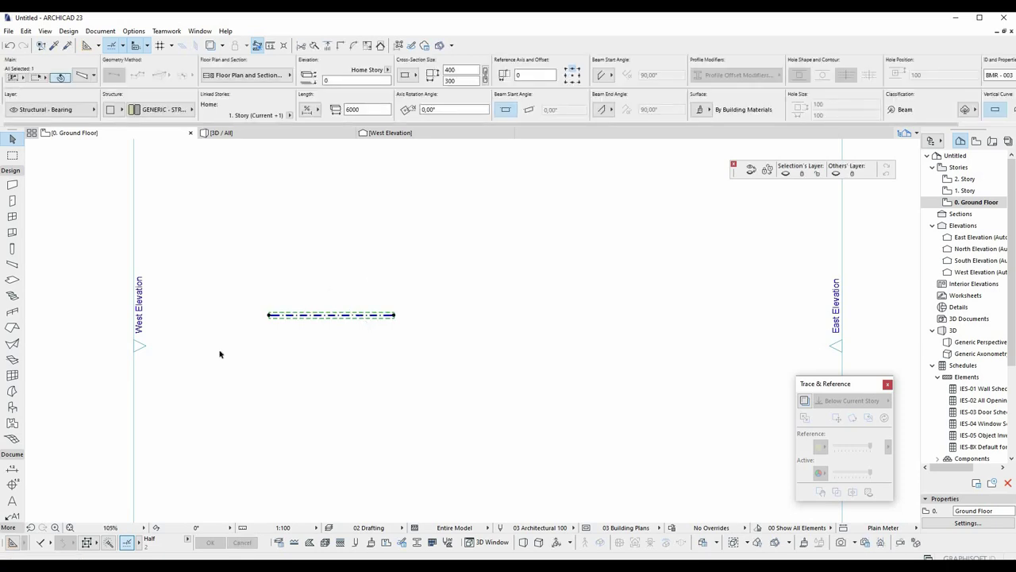
{"action": "scroll", "coordinate": [220, 354], "scroll_direction": "up", "scroll_amount": 3}
{"action": "scroll", "coordinate": [373, 238], "scroll_direction": "up", "scroll_amount": 3}
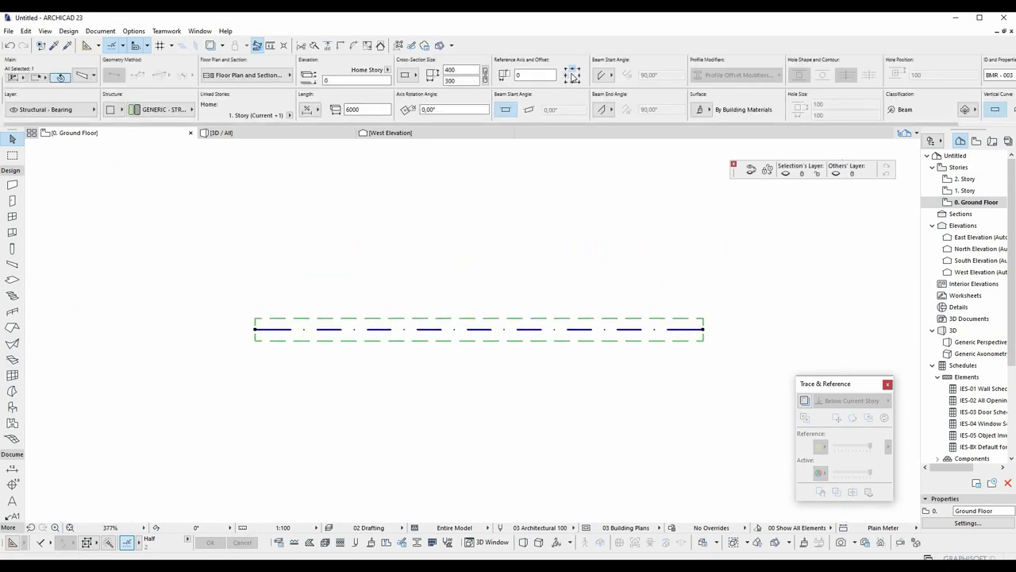
{"action": "key", "text": "Delete"}
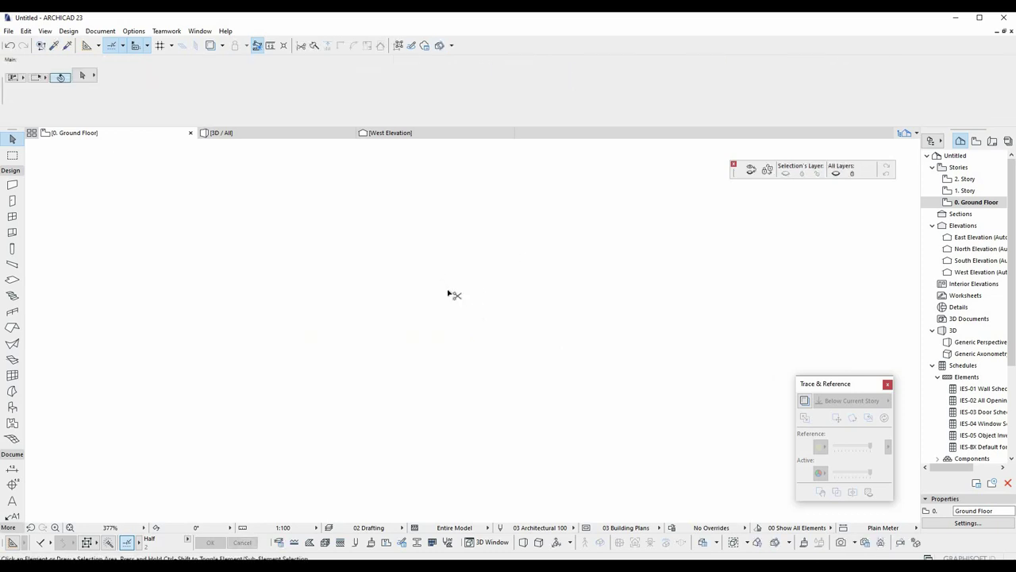
{"action": "key", "text": "ctrl+z"}
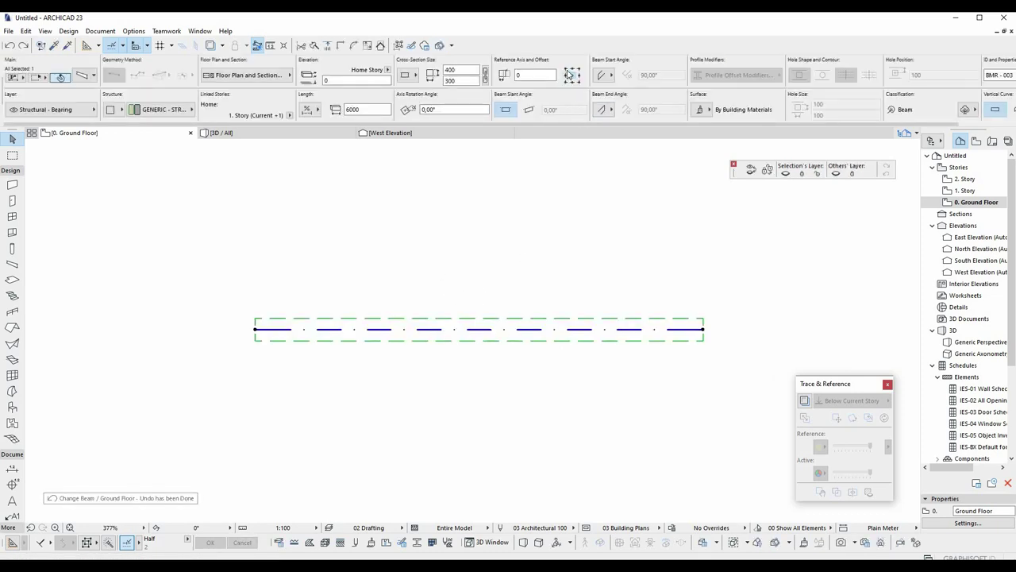
{"action": "left_click", "coordinate": [568, 75]}
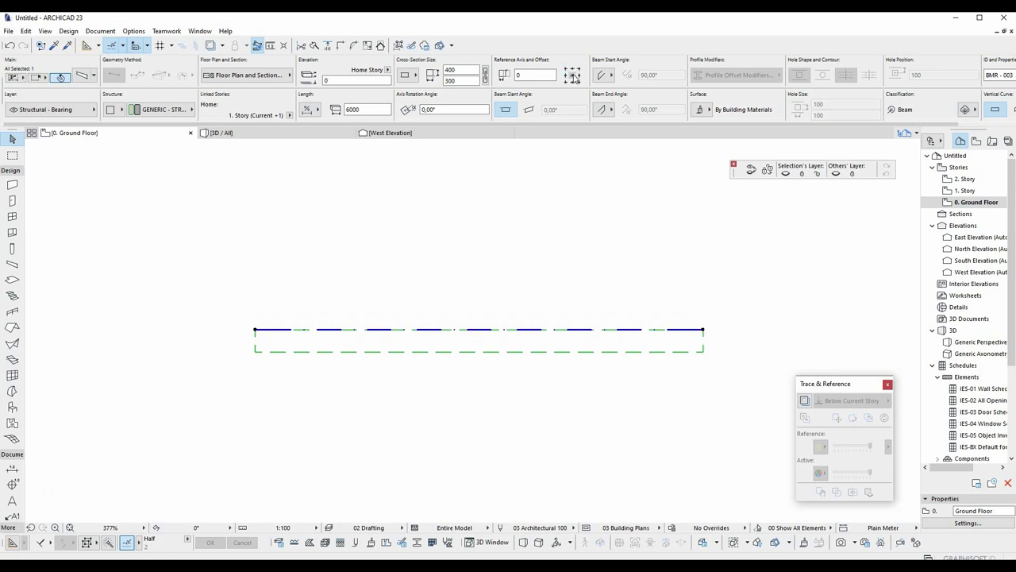
{"action": "left_click", "coordinate": [574, 77]}
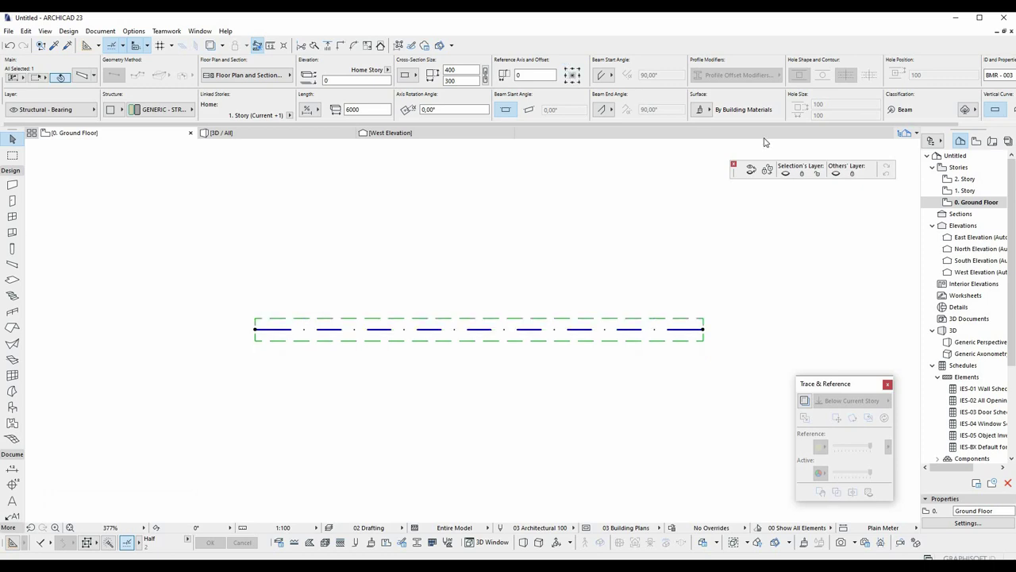
{"action": "left_click", "coordinate": [610, 112]}
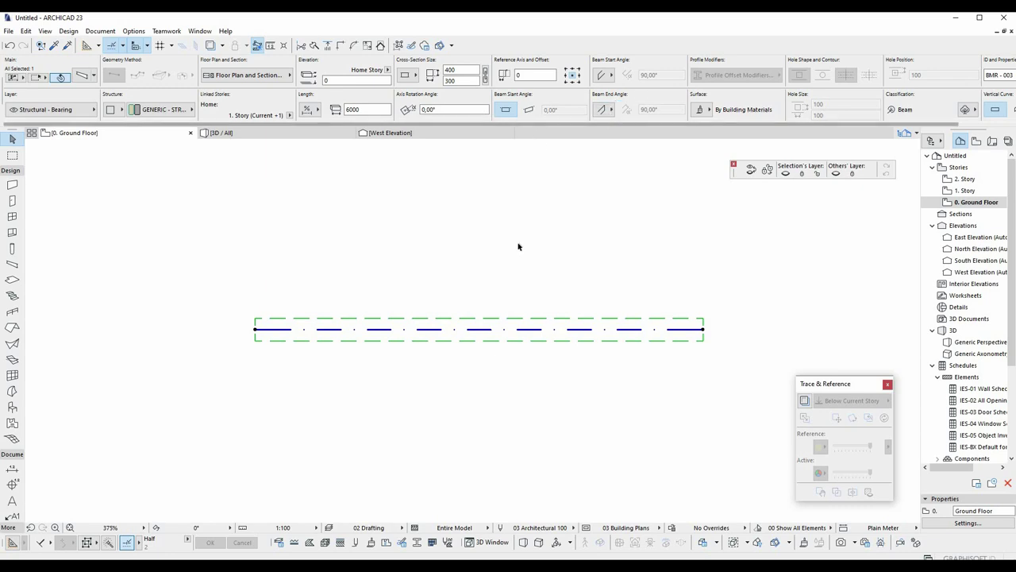
Open the South Elevation from its marker in the floor plan with current view settings.
{"action": "scroll", "coordinate": [517, 246], "scroll_direction": "down", "scroll_amount": 5}
{"action": "scroll", "coordinate": [523, 403], "scroll_direction": "down", "scroll_amount": 2}
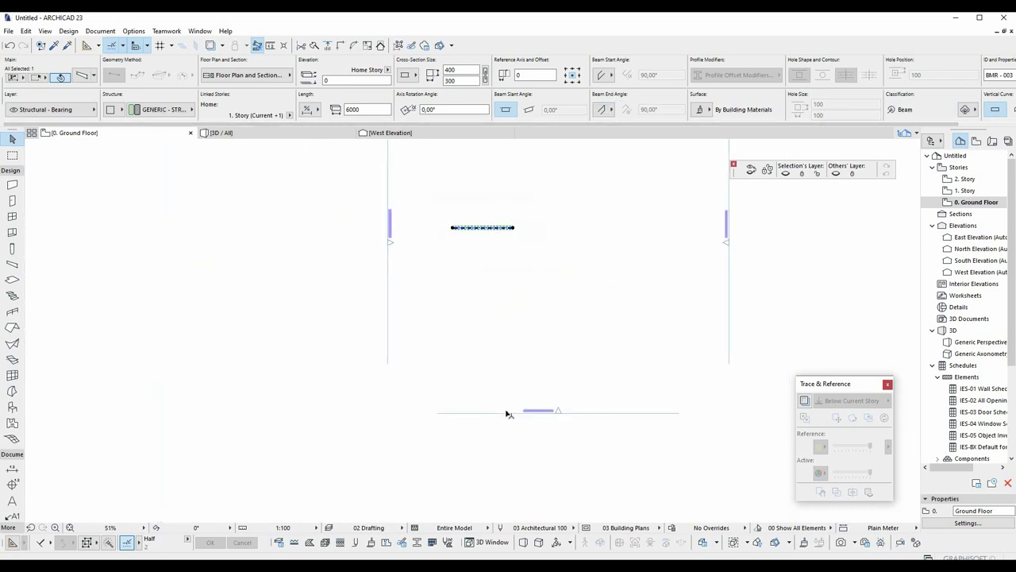
{"action": "left_click", "coordinate": [560, 412]}
{"action": "left_click_drag", "start_coordinate": [502, 280], "coordinate": [496, 255]}
{"action": "scroll", "coordinate": [502, 253], "scroll_direction": "up", "scroll_amount": 3}
{"action": "right_click", "coordinate": [545, 270]}
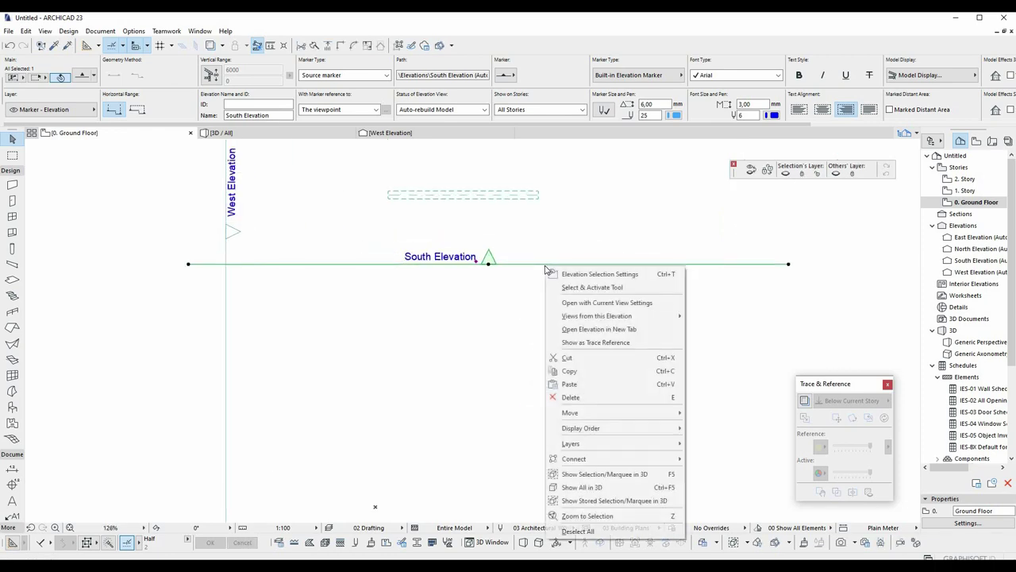
{"action": "left_click", "coordinate": [571, 302]}
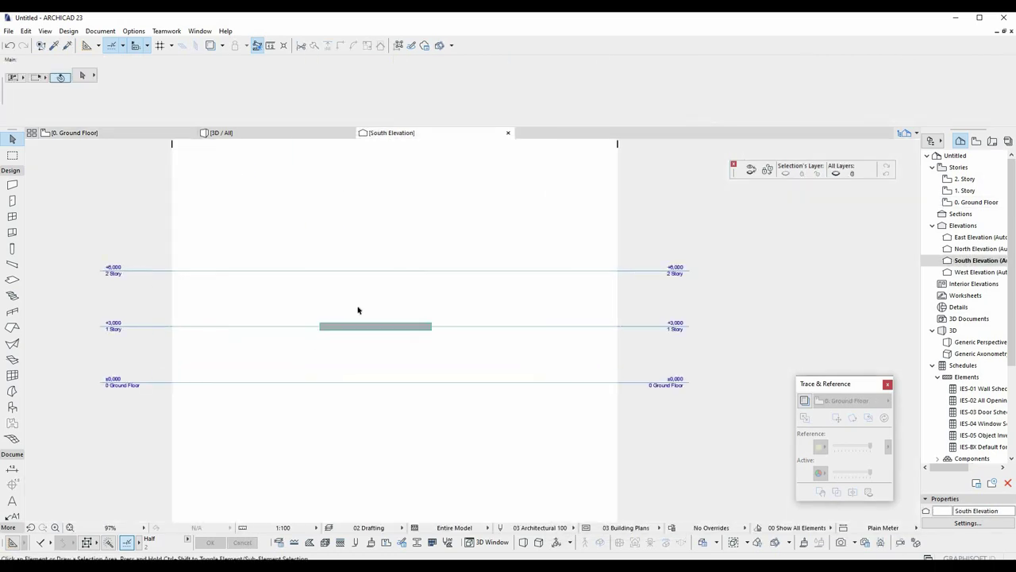
Select the beam in the South Elevation and set its reference axis to the top center of the cross-section.
{"action": "scroll", "coordinate": [355, 309], "scroll_direction": "up", "scroll_amount": 5}
{"action": "left_click", "coordinate": [347, 306]}
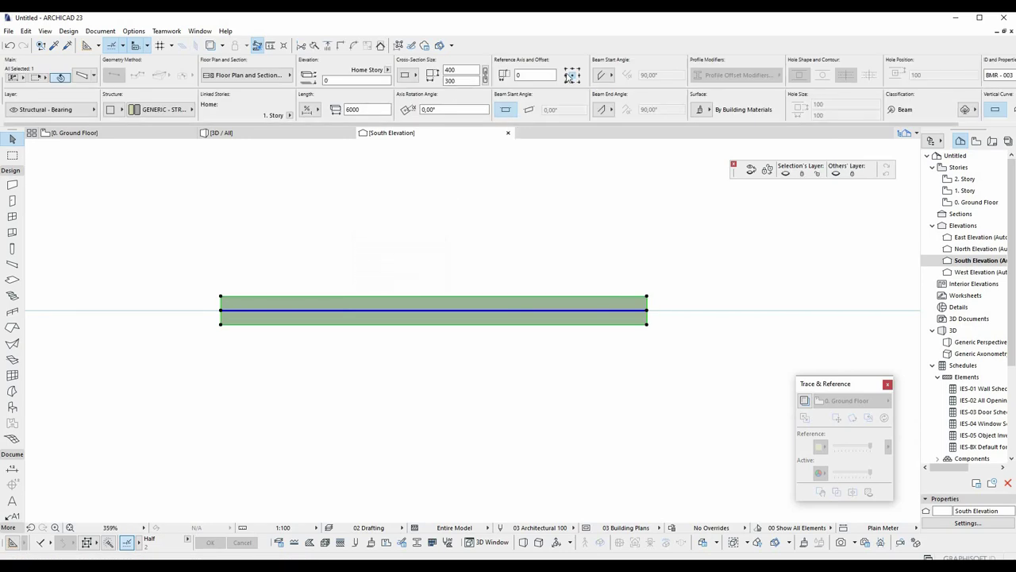
{"action": "left_click", "coordinate": [571, 73]}
{"action": "left_click", "coordinate": [593, 78]}
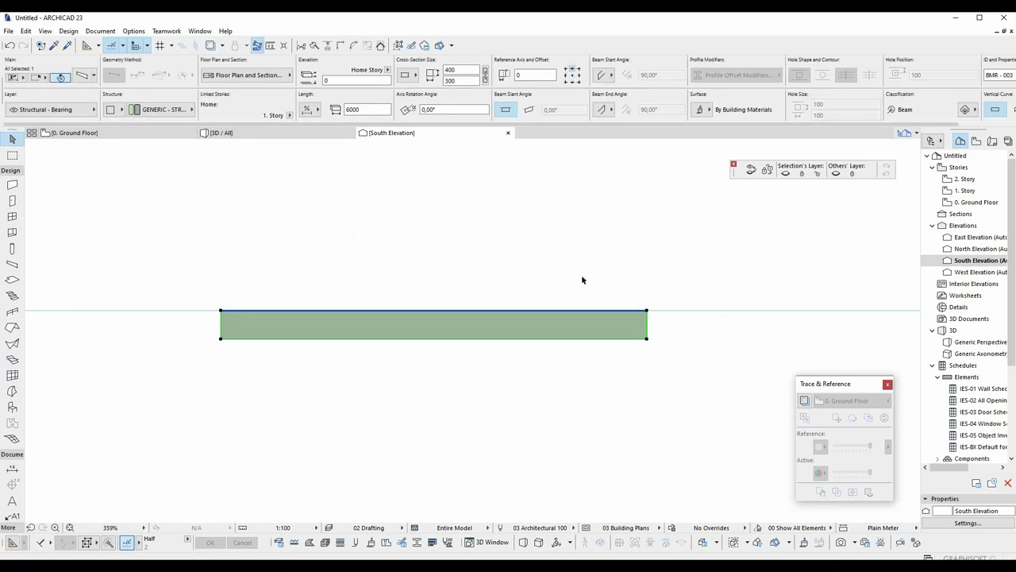
Switch the beam's end cut to a custom angle and set it to 45°.
{"action": "scroll", "coordinate": [582, 279], "scroll_direction": "down", "scroll_amount": 2}
{"action": "scroll", "coordinate": [635, 303], "scroll_direction": "up", "scroll_amount": 3}
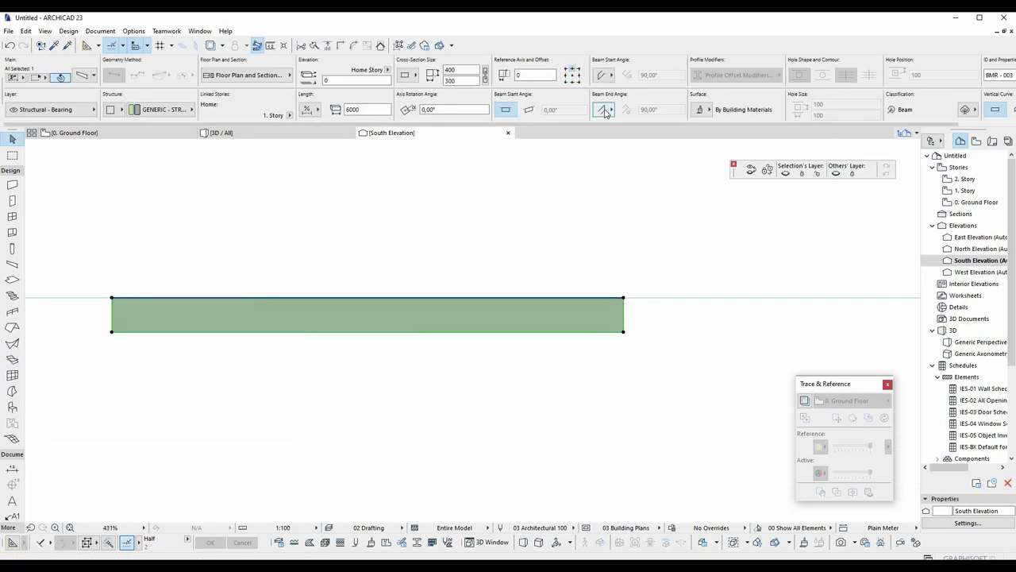
{"action": "left_click", "coordinate": [603, 109]}
{"action": "left_click", "coordinate": [650, 109]}
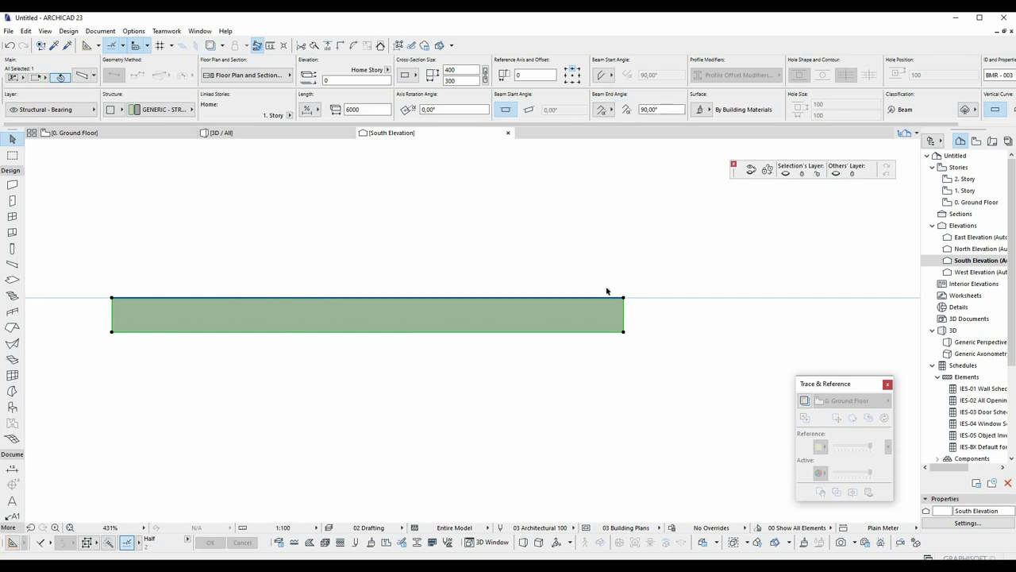
{"action": "type", "text": "45"}
{"action": "key", "text": "Return"}
Switch the beam's start cut to a custom angle and set it to 45°.
{"action": "left_click", "coordinate": [604, 76]}
{"action": "left_click", "coordinate": [652, 72]}
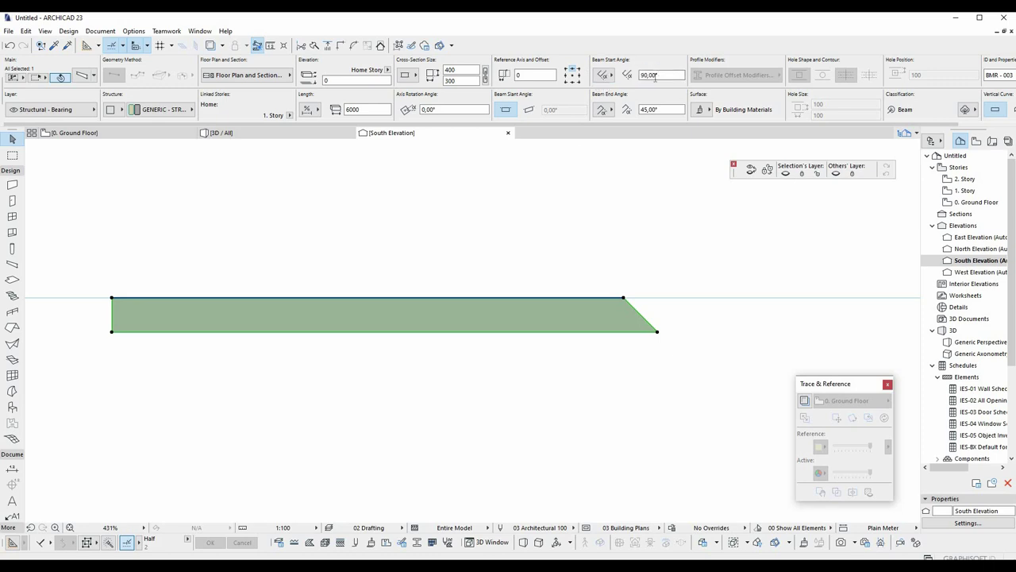
{"action": "type", "text": "45"}
{"action": "key", "text": "Return"}
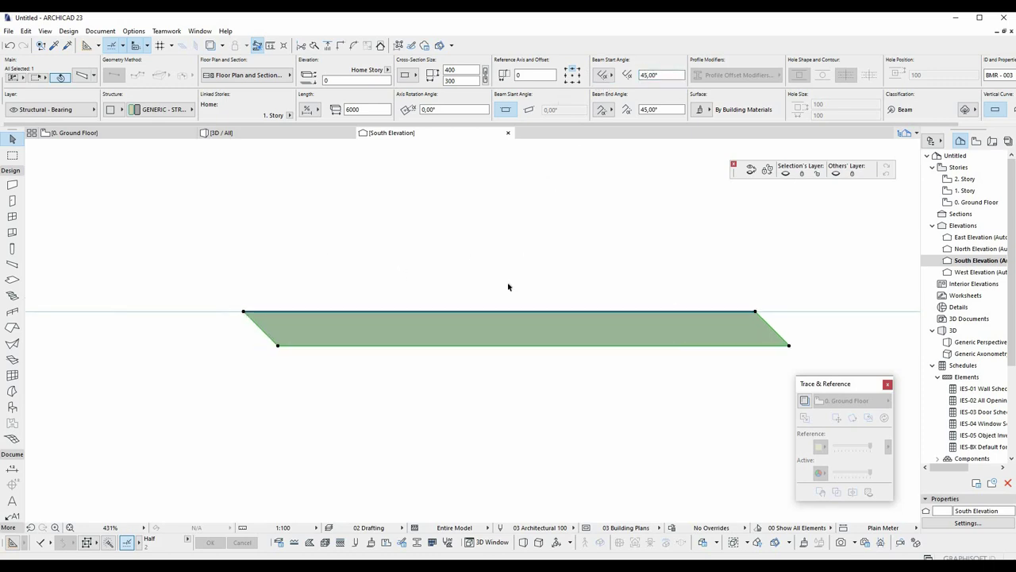
Undo the custom start and end cut angles of the beam.
{"action": "middle_click_drag", "start_coordinate": [508, 286], "coordinate": [475, 280]}
{"action": "key", "text": "ctrl+z"}
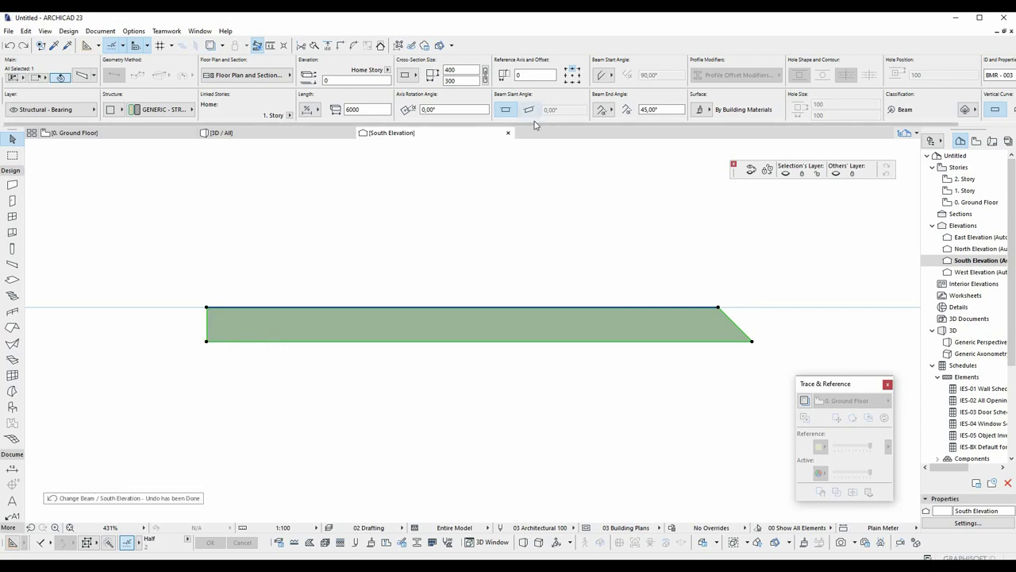
{"action": "key", "text": "ctrl+z"}
Switch the beam to slanted, try a slant angle of 33°, and undo that angle.
{"action": "left_click", "coordinate": [530, 111]}
{"action": "left_click", "coordinate": [566, 111]}
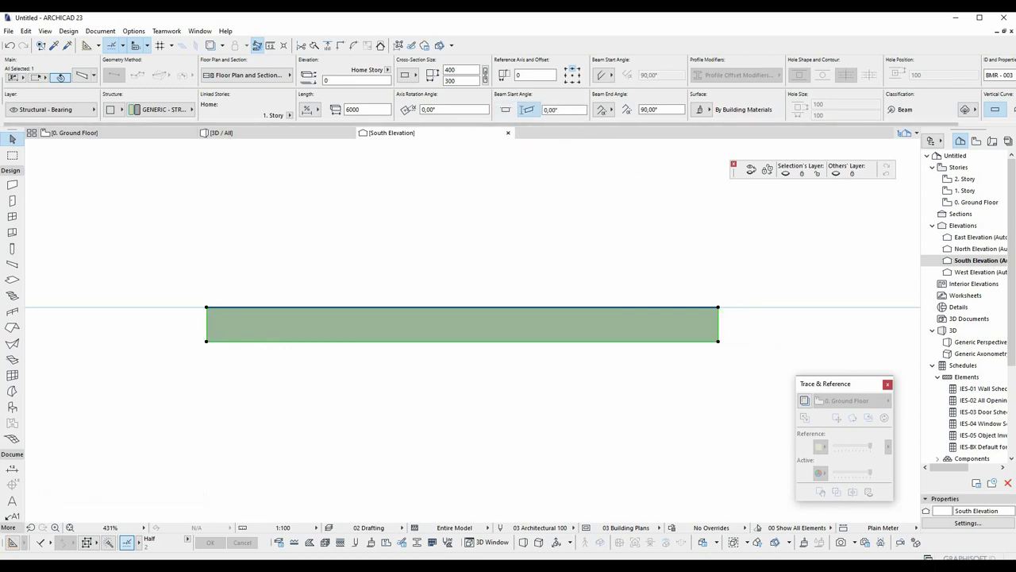
{"action": "type", "text": "33"}
{"action": "key", "text": "Return"}
{"action": "scroll", "coordinate": [594, 327], "scroll_direction": "down", "scroll_amount": 3}
{"action": "middle_click_drag", "start_coordinate": [606, 250], "coordinate": [548, 322]}
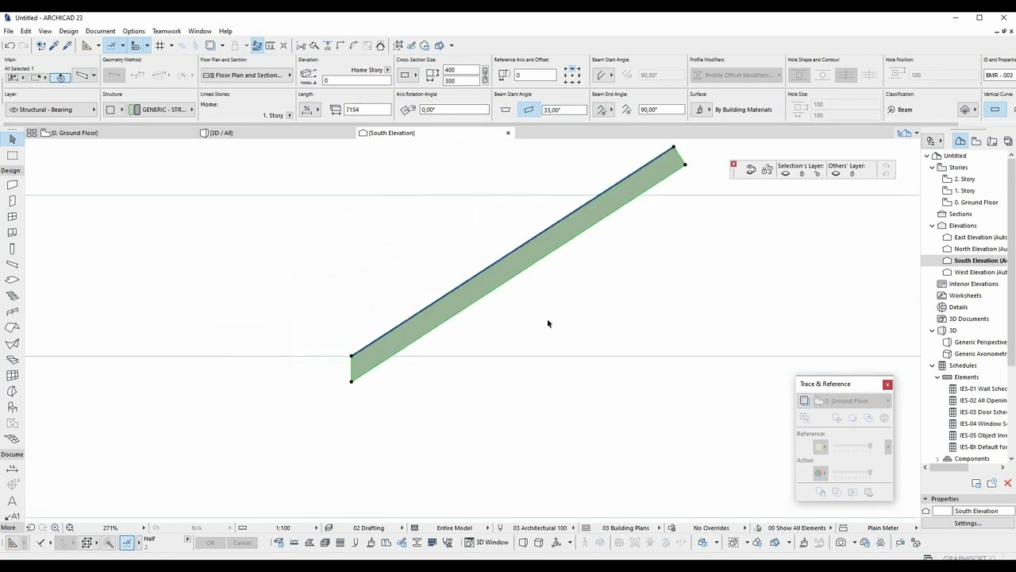
{"action": "key", "text": "ctrl+z"}
Raise the beam's free end vertically in the South Elevation to a slant of about 21°.
{"action": "left_click", "coordinate": [608, 391]}
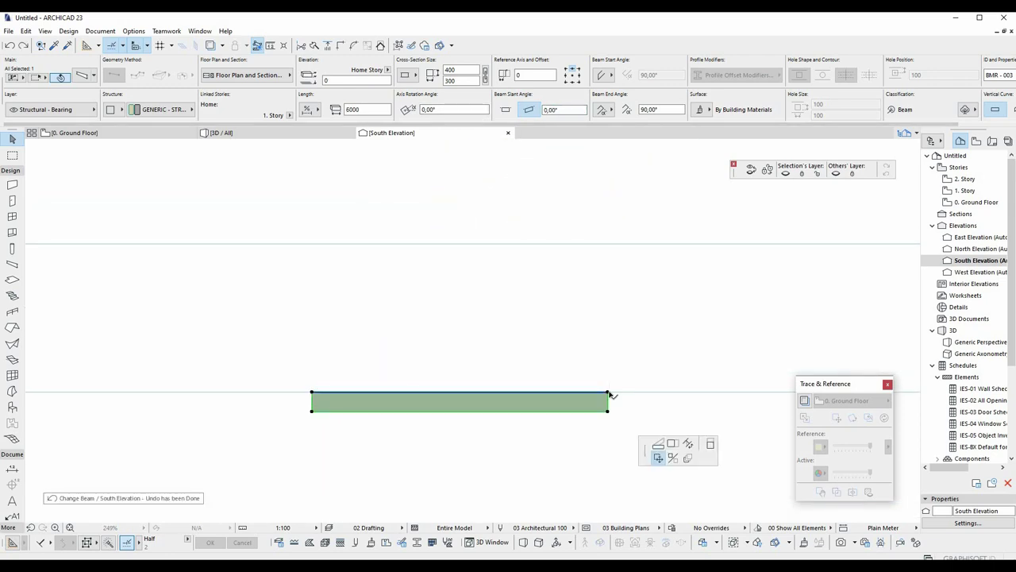
{"action": "left_click", "coordinate": [383, 176]}
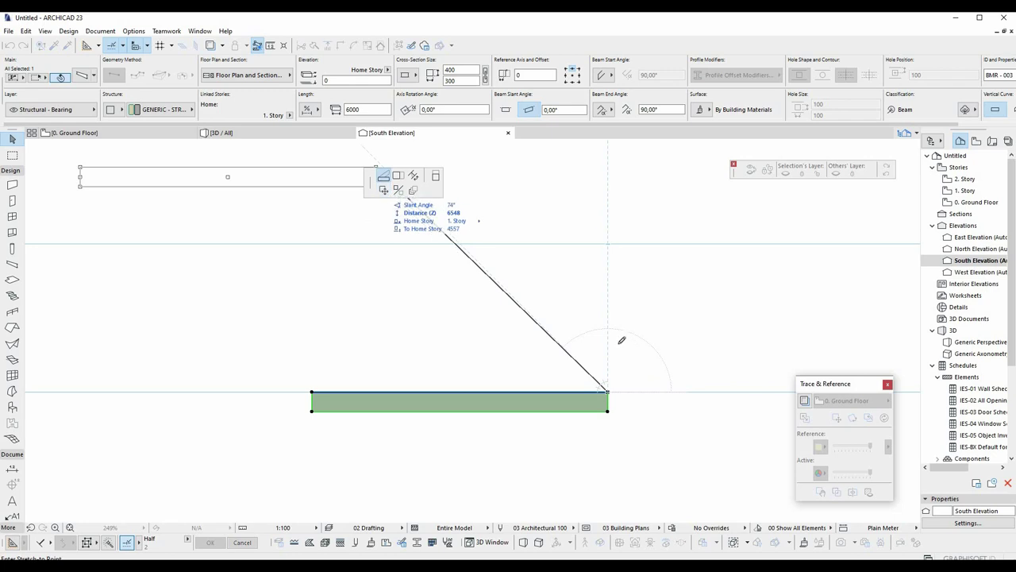
{"action": "left_click", "coordinate": [611, 291]}
Shorten the beam along its slope from the raised end to a length of about 3945 mm.
{"action": "scroll", "coordinate": [612, 293], "scroll_direction": "up", "scroll_amount": 2}
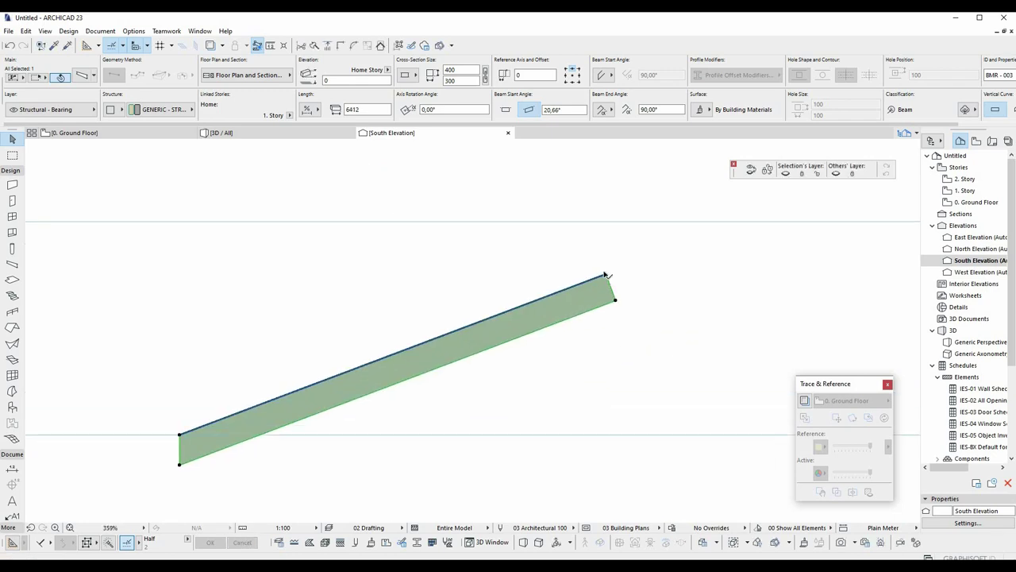
{"action": "left_click", "coordinate": [607, 274]}
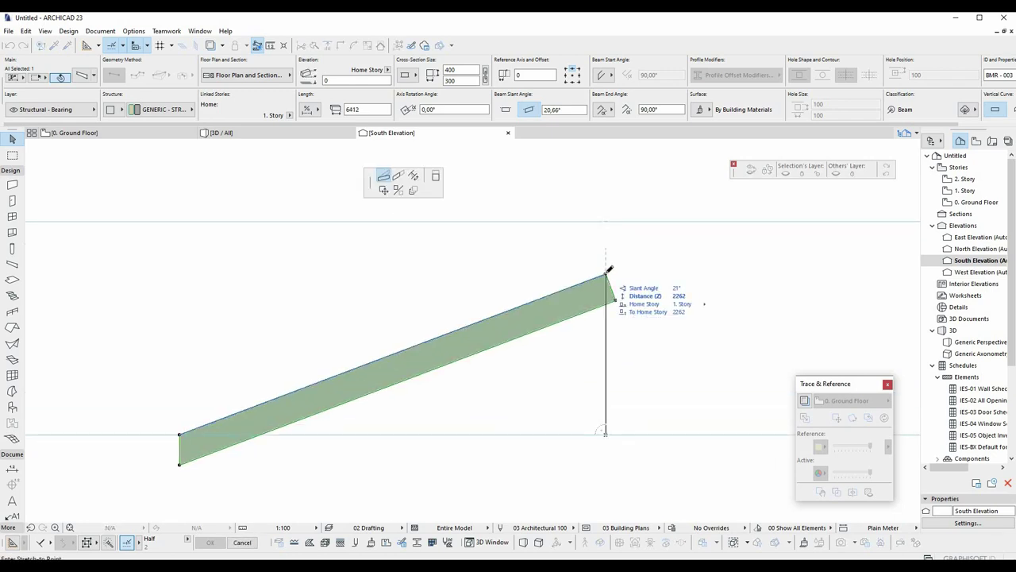
{"action": "left_click", "coordinate": [397, 175]}
{"action": "left_click", "coordinate": [452, 335]}
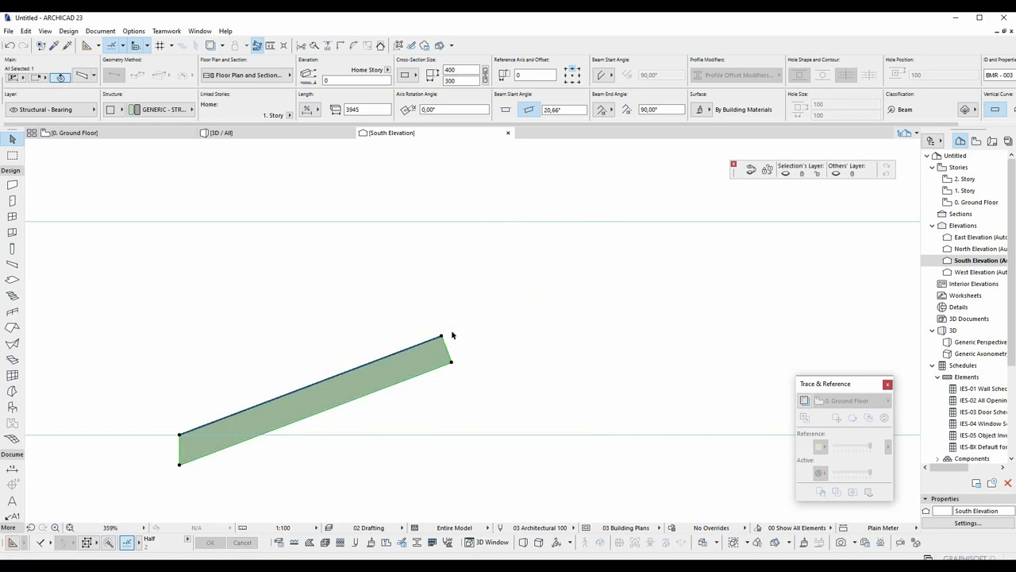
Stretch the beam's cross-section height upward to about 726 mm and deselect the beam.
{"action": "left_click", "coordinate": [443, 336]}
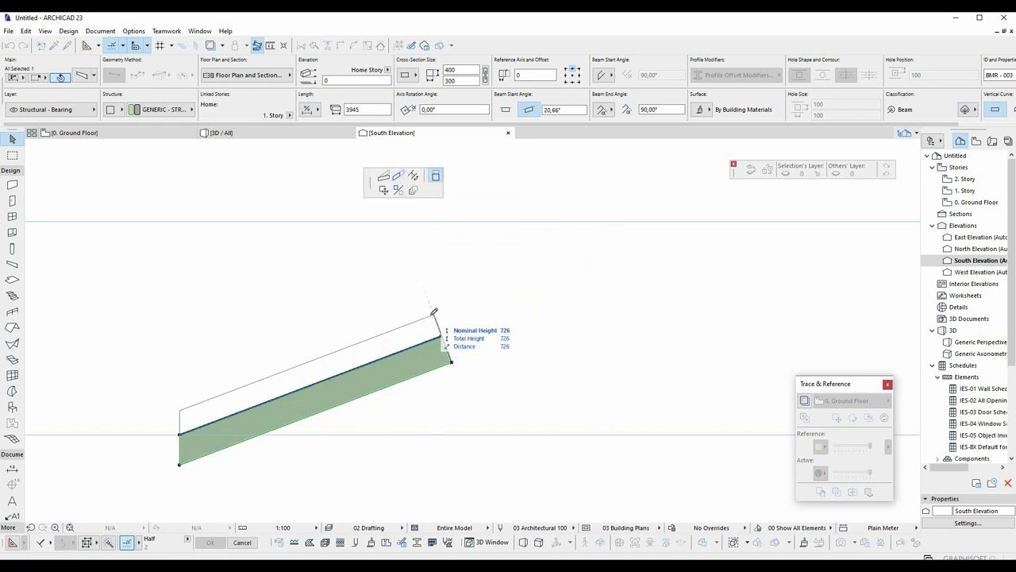
{"action": "left_click", "coordinate": [433, 317]}
{"action": "key", "text": "Escape"}
{"action": "scroll", "coordinate": [437, 321], "scroll_direction": "down", "scroll_amount": 6}
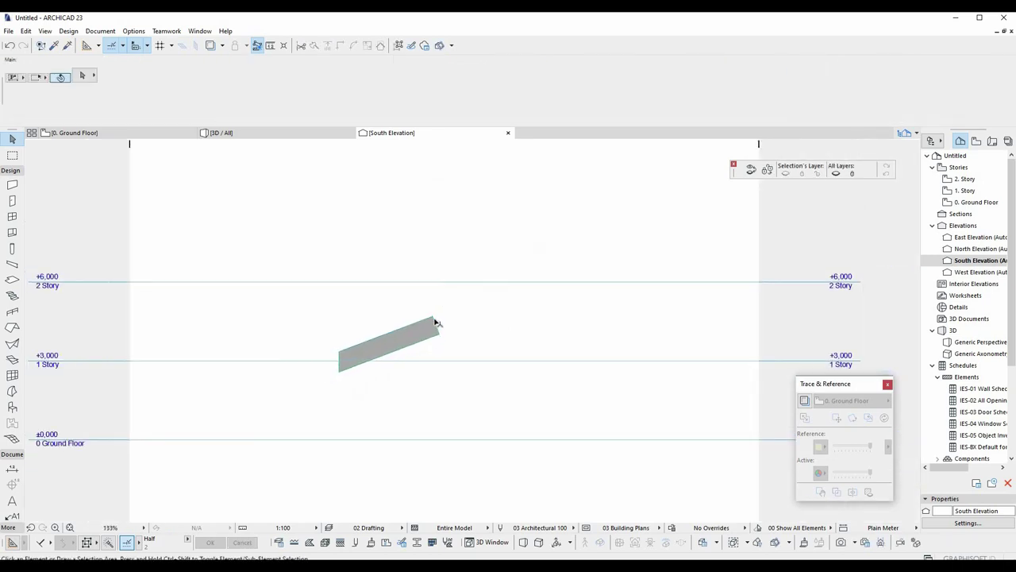
Open the 3D window, select the beam and stretch its raised end along the slope to about 9515 mm long.
{"action": "key", "text": "F3"}
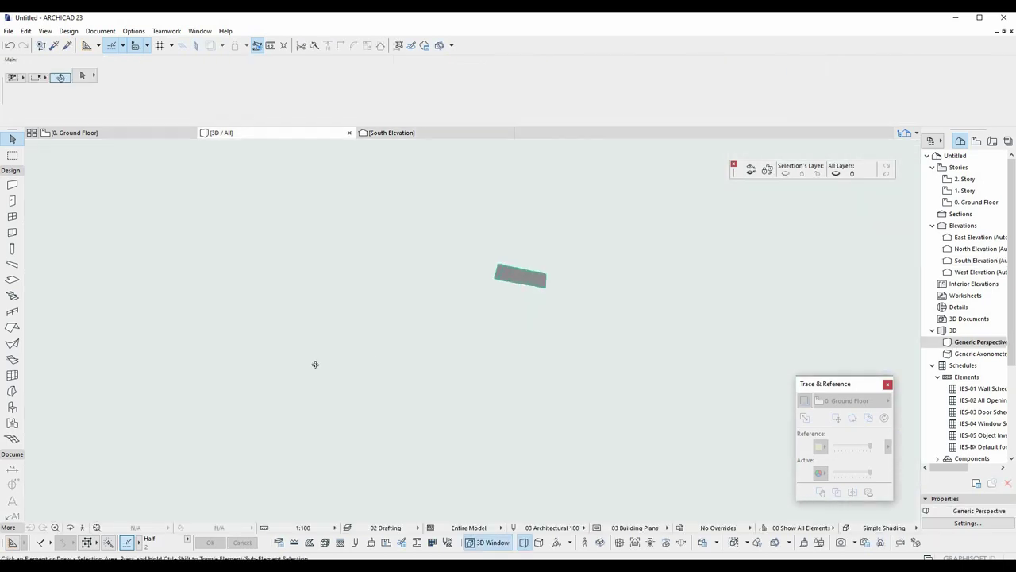
{"action": "left_click", "coordinate": [514, 279]}
{"action": "middle_click_drag", "start_coordinate": [512, 278], "coordinate": [438, 314], "text": "shift"}
{"action": "scroll", "coordinate": [471, 262], "scroll_direction": "up", "scroll_amount": 3}
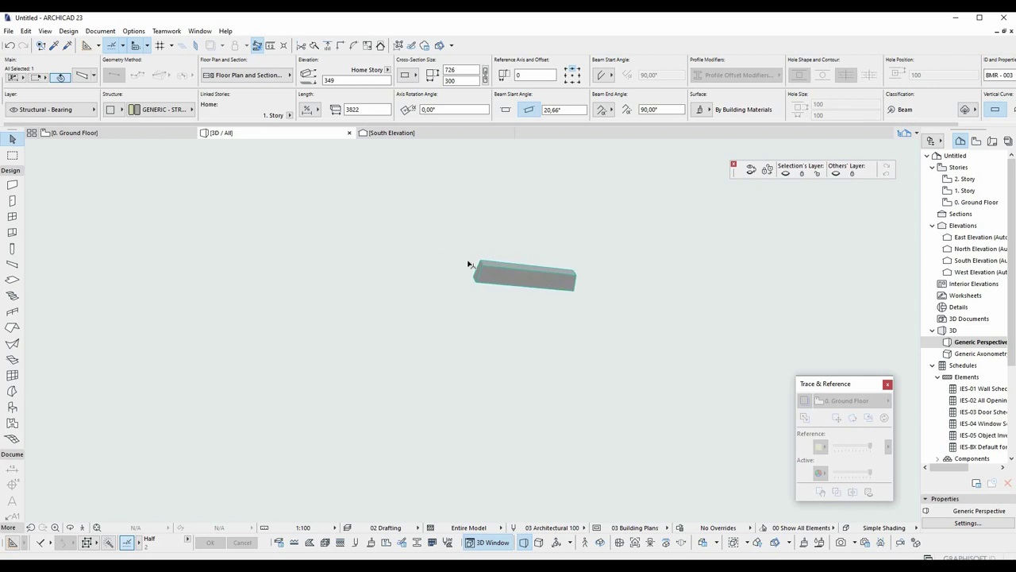
{"action": "left_click", "coordinate": [479, 258]}
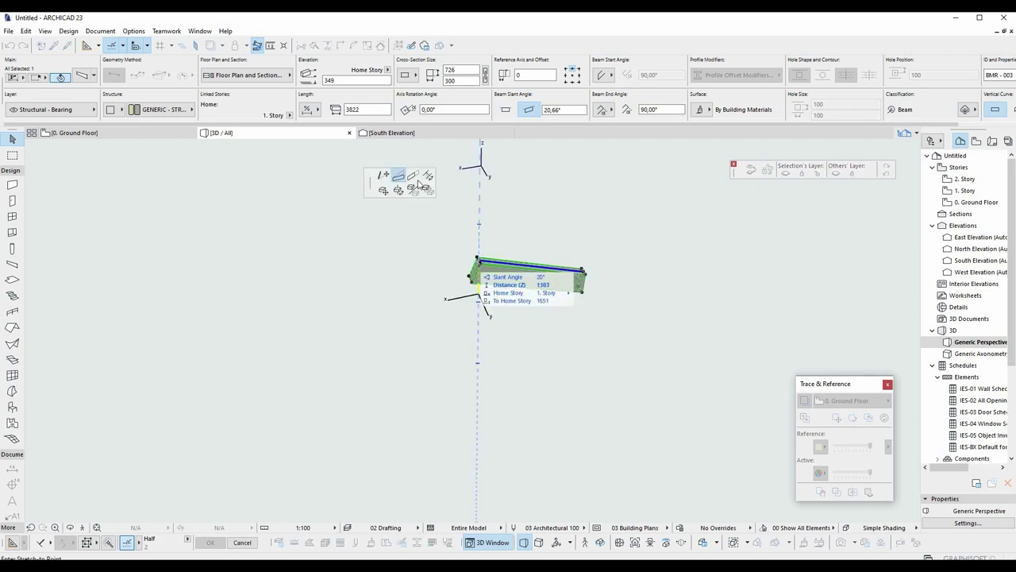
{"action": "left_click", "coordinate": [232, 245]}
Bow the beam's reference line upward in 3D into a vertical curve.
{"action": "mouse_move", "coordinate": [455, 284]}
{"action": "middle_mouse_down", "text": "shift"}
{"action": "mouse_move", "coordinate": [406, 304]}
{"action": "mouse_move", "coordinate": [462, 293]}
{"action": "middle_mouse_up", "text": "shift"}
{"action": "scroll", "coordinate": [459, 308], "scroll_direction": "up", "scroll_amount": 1}
{"action": "left_click", "coordinate": [458, 311]}
{"action": "left_click", "coordinate": [459, 304]}
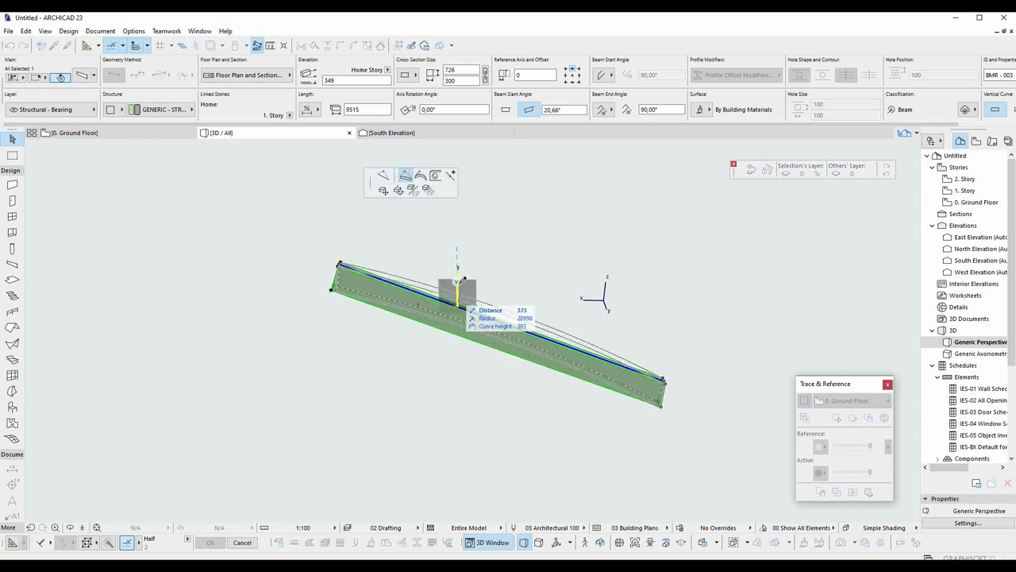
{"action": "left_click", "coordinate": [513, 281]}
{"action": "middle_click_drag", "start_coordinate": [664, 279], "coordinate": [246, 308], "text": "shift"}
Insert a segment node near the middle of the curved beam's reference line to divide it into two segments.
{"action": "left_click", "coordinate": [461, 295]}
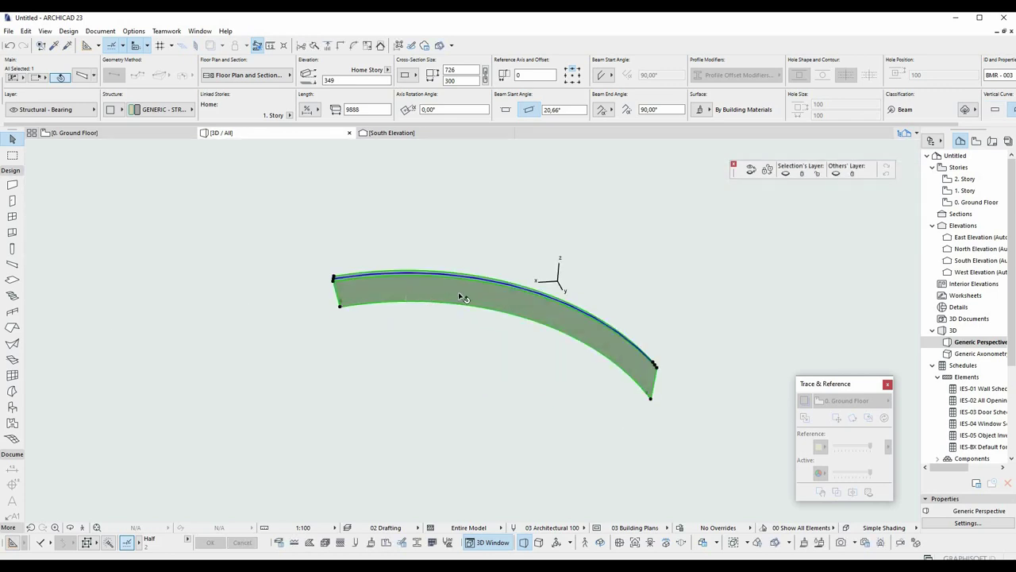
{"action": "left_click", "coordinate": [464, 272]}
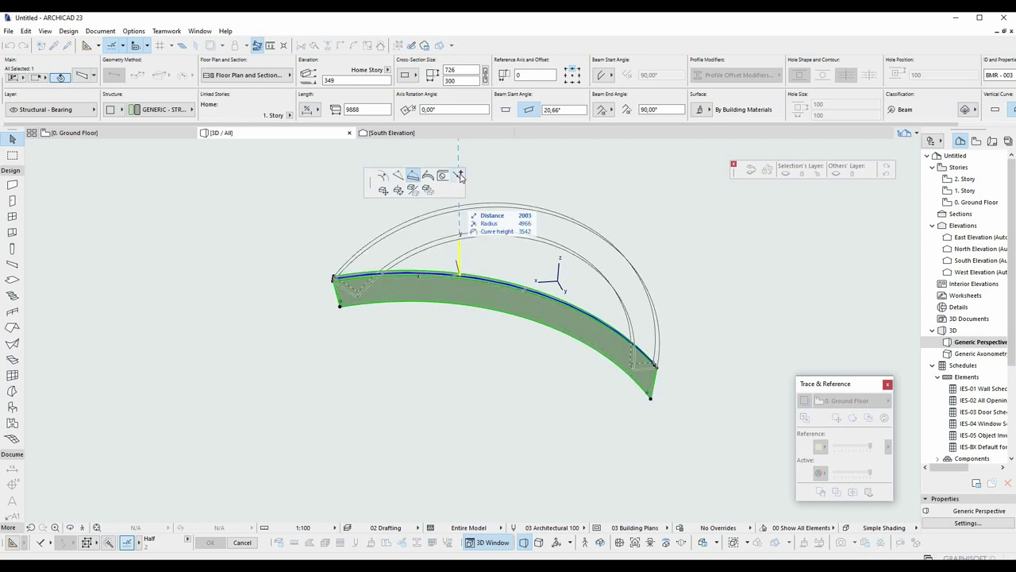
{"action": "left_click", "coordinate": [517, 287]}
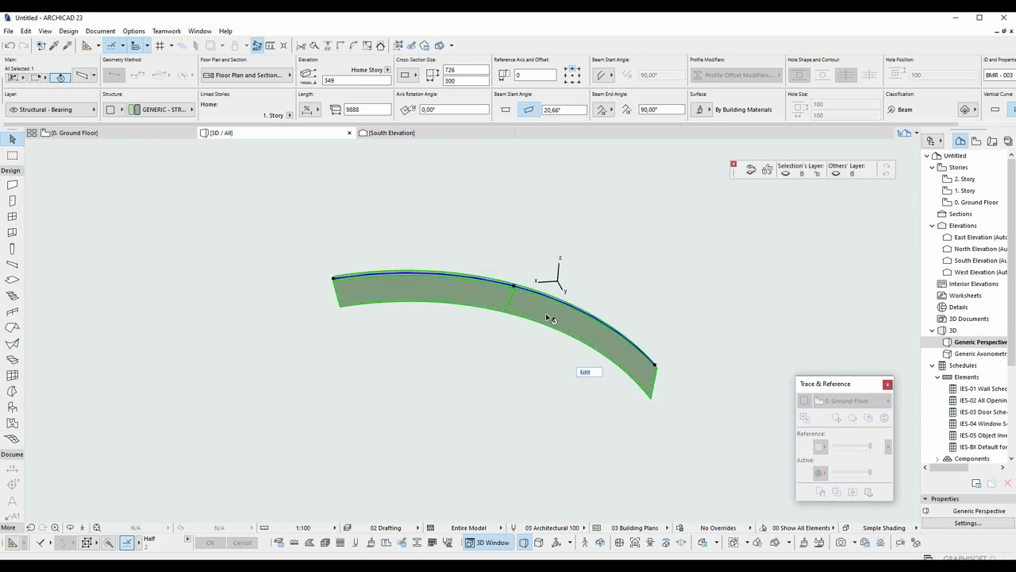
Straighten the curved, segmented beam from its reference line.
{"action": "middle_click_drag", "start_coordinate": [560, 316], "coordinate": [399, 286]}
{"action": "left_click", "coordinate": [353, 236]}
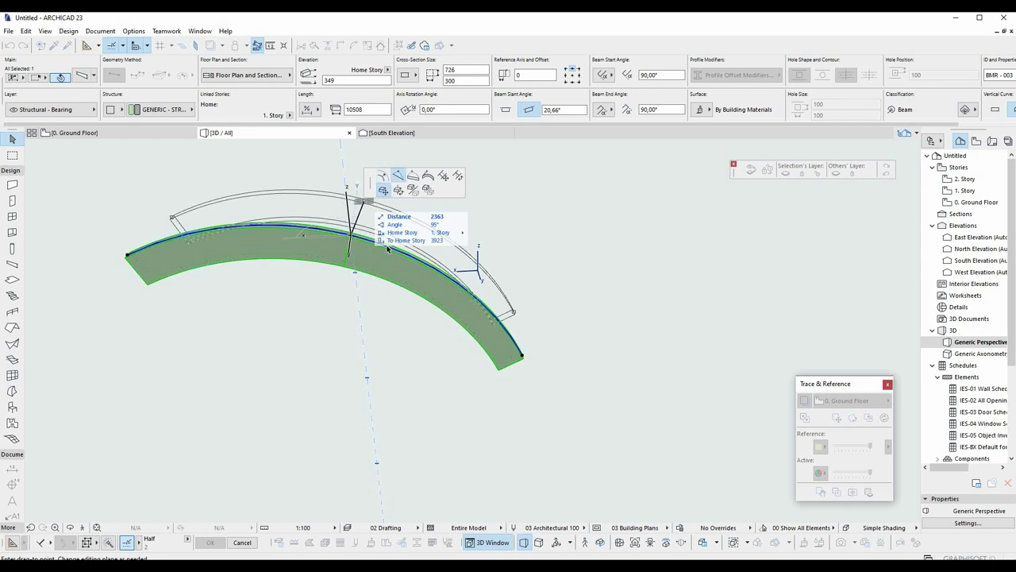
{"action": "left_click", "coordinate": [397, 177]}
{"action": "scroll", "coordinate": [357, 315], "scroll_direction": "up", "scroll_amount": 2}
{"action": "middle_click_drag", "start_coordinate": [317, 351], "coordinate": [479, 370]}
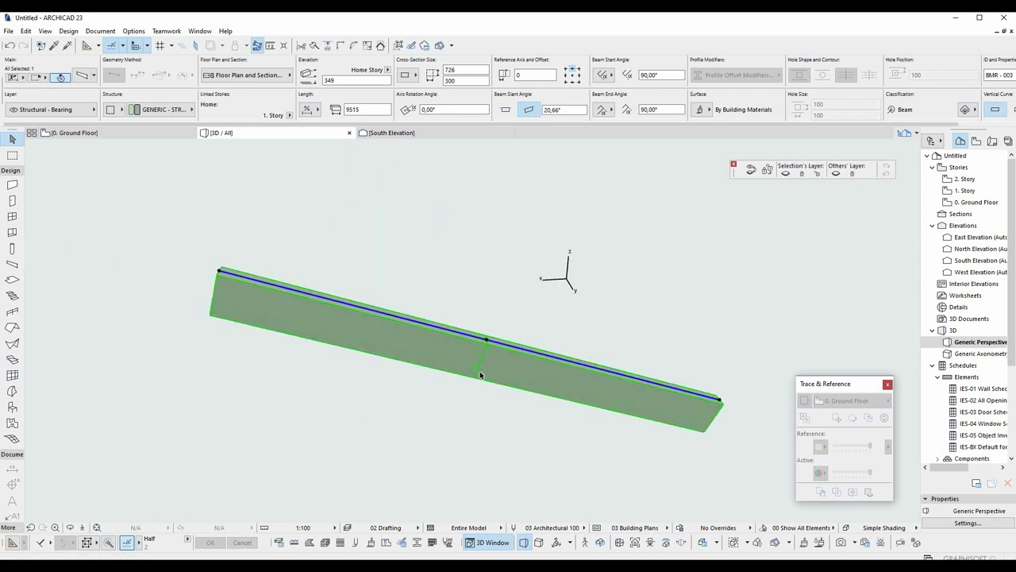
Move the segment node along the beam toward its raised end, splitting it at about 67% and 33% of the length.
{"action": "left_click", "coordinate": [488, 341]}
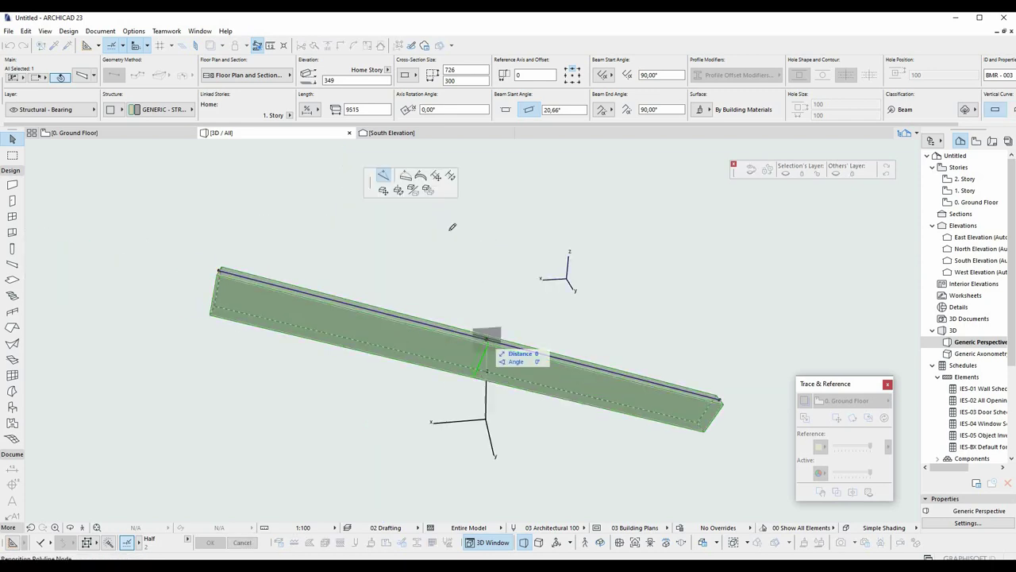
{"action": "left_click", "coordinate": [439, 178]}
{"action": "left_click", "coordinate": [410, 338]}
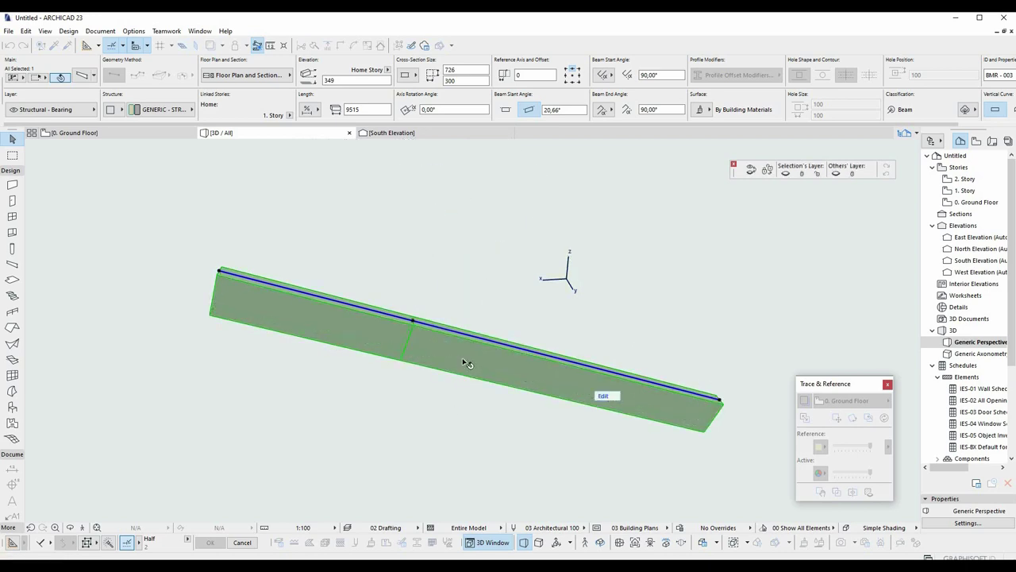
Open the beam's selection settings at the Segment page and select the 32,7% segment.
{"action": "double_click", "coordinate": [487, 353]}
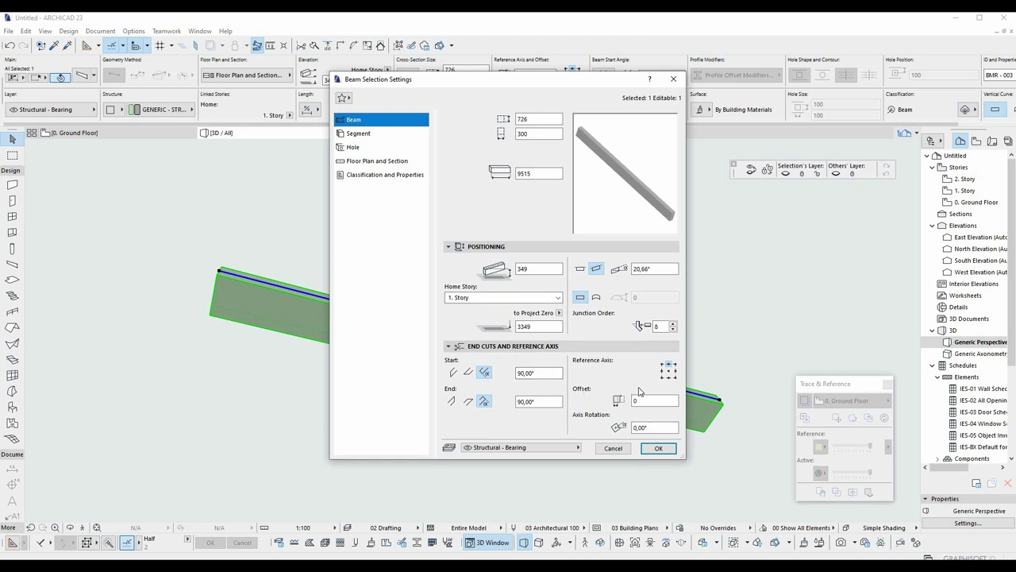
{"action": "left_click", "coordinate": [367, 134]}
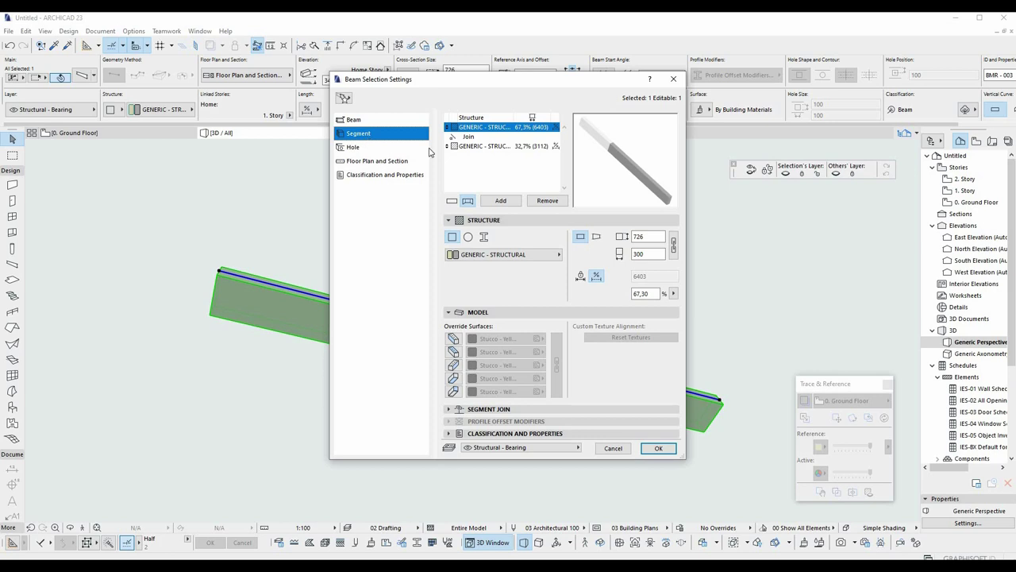
{"action": "left_click", "coordinate": [492, 149]}
{"action": "left_click", "coordinate": [614, 154]}
{"action": "left_click", "coordinate": [491, 149]}
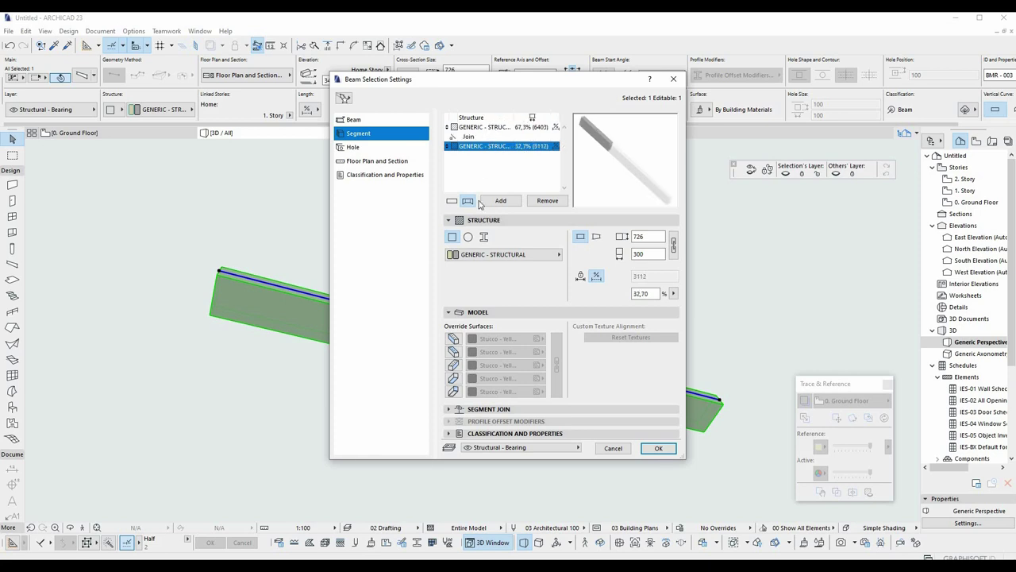
Override all five surfaces of the 32,7% segment, keeping Stucco - Yellow Rough.
{"action": "left_click", "coordinate": [453, 339]}
{"action": "left_click", "coordinate": [454, 353]}
{"action": "left_click", "coordinate": [453, 365]}
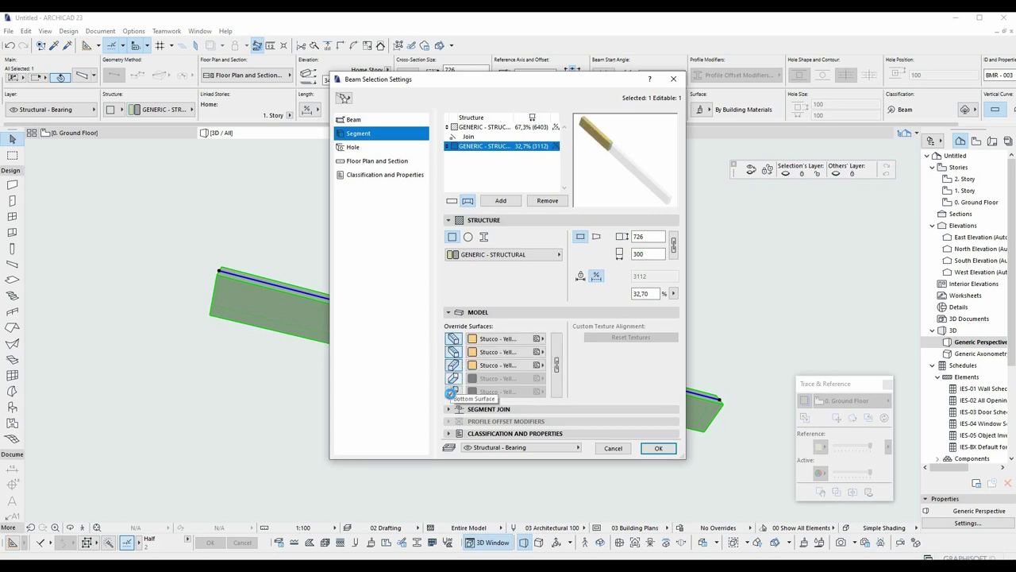
{"action": "left_click", "coordinate": [453, 378]}
{"action": "left_click", "coordinate": [453, 391]}
{"action": "left_click", "coordinate": [539, 365]}
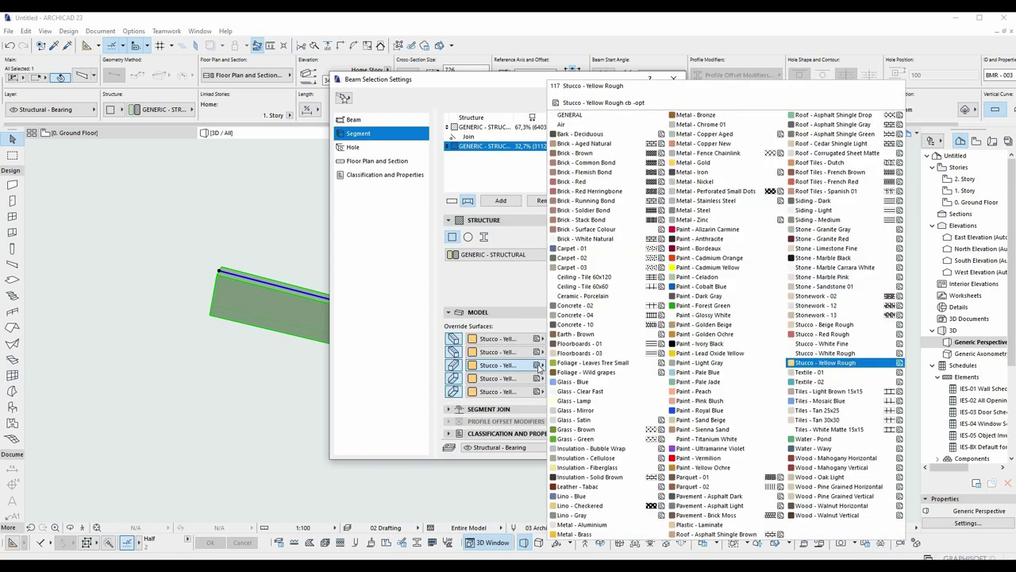
{"action": "left_click", "coordinate": [523, 304]}
Override all surfaces of the 67,3% segment with Stucco - Red Rough, apply the settings and deselect the beam.
{"action": "left_click", "coordinate": [492, 127]}
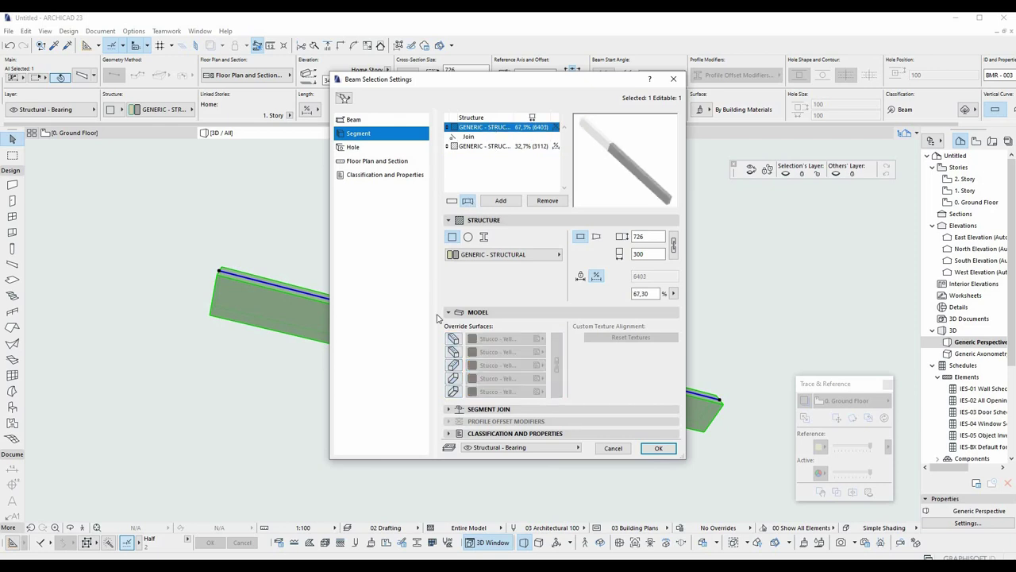
{"action": "left_click", "coordinate": [454, 338]}
{"action": "left_click", "coordinate": [454, 351]}
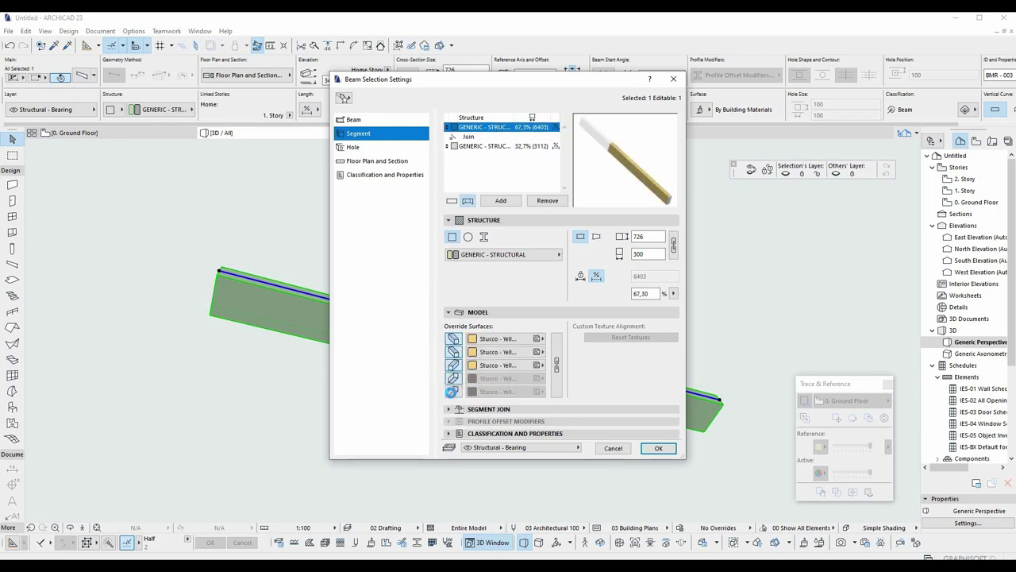
{"action": "left_click", "coordinate": [527, 365]}
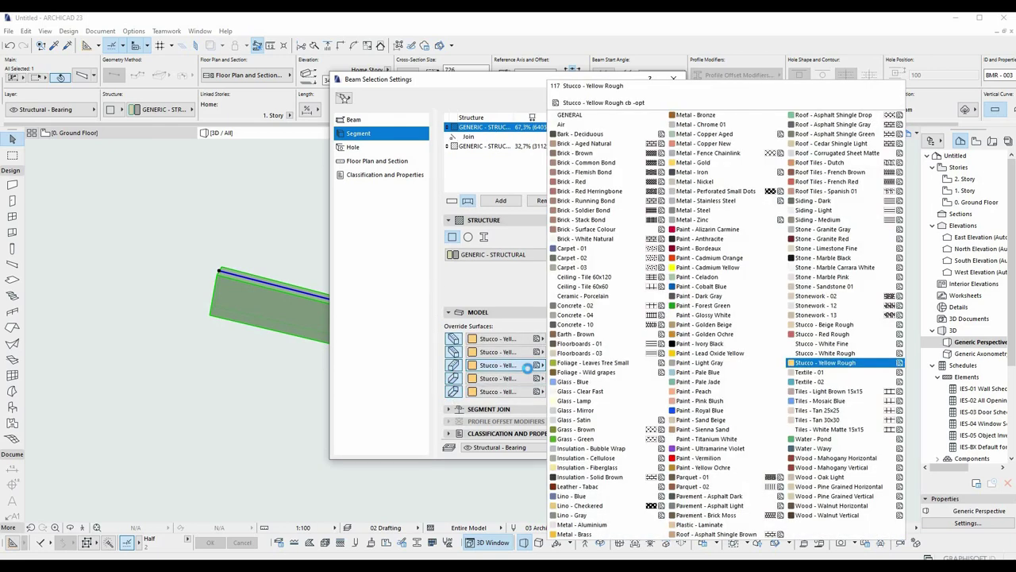
{"action": "left_click", "coordinate": [822, 333]}
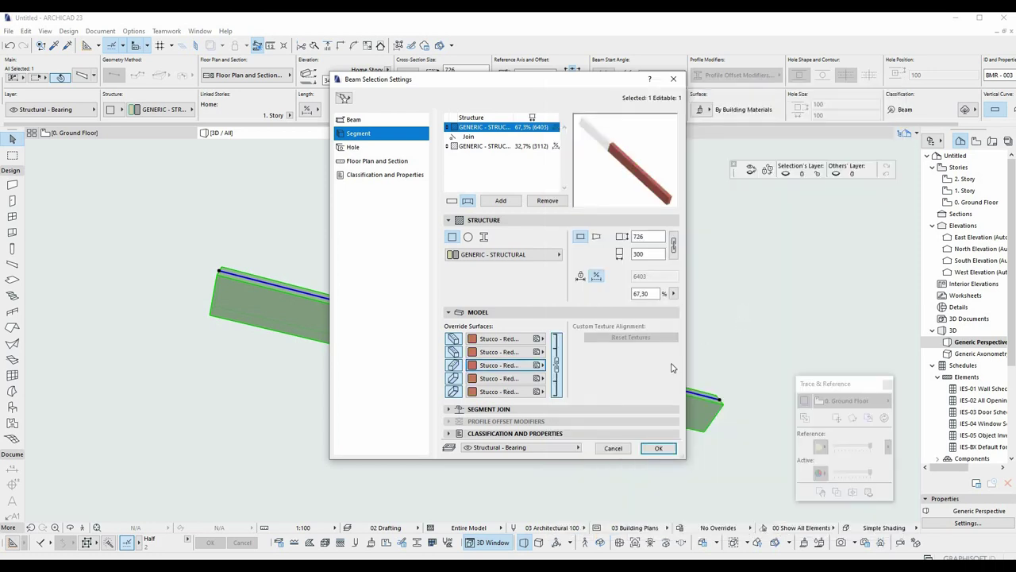
{"action": "left_click", "coordinate": [653, 449]}
{"action": "left_click", "coordinate": [596, 297]}
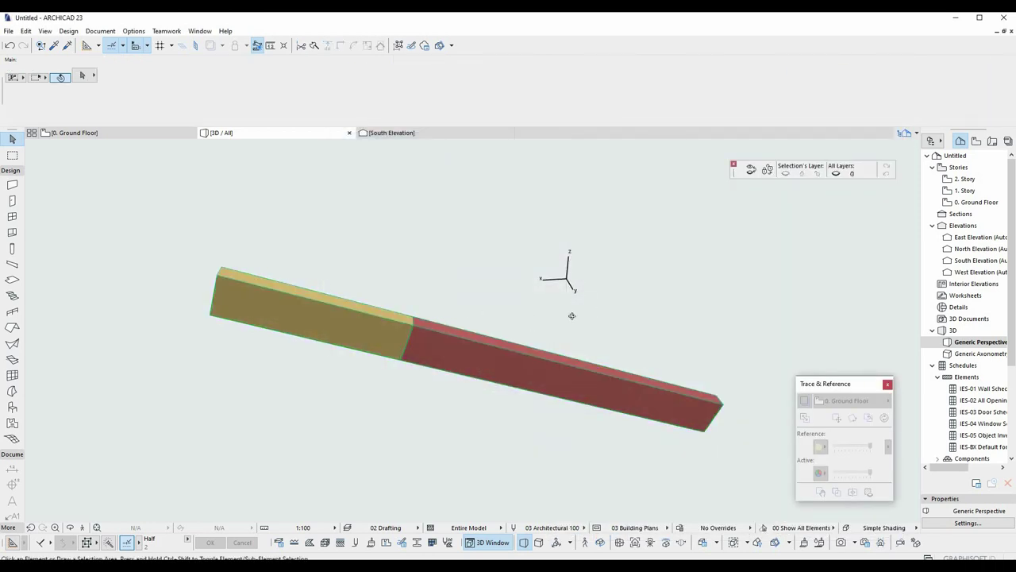
Set the 32,7% segment's height and width to 45 mm in the beam's selection settings and apply.
{"action": "middle_click_drag", "start_coordinate": [572, 316], "coordinate": [470, 323], "text": "shift"}
{"action": "left_click", "coordinate": [474, 348]}
{"action": "key", "text": "ctrl+t"}
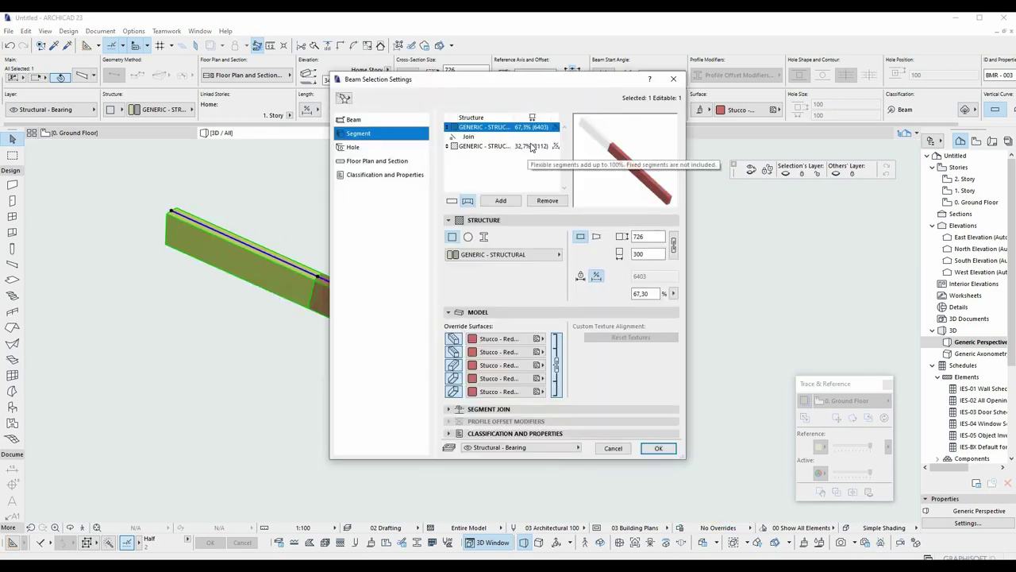
{"action": "left_click", "coordinate": [530, 148]}
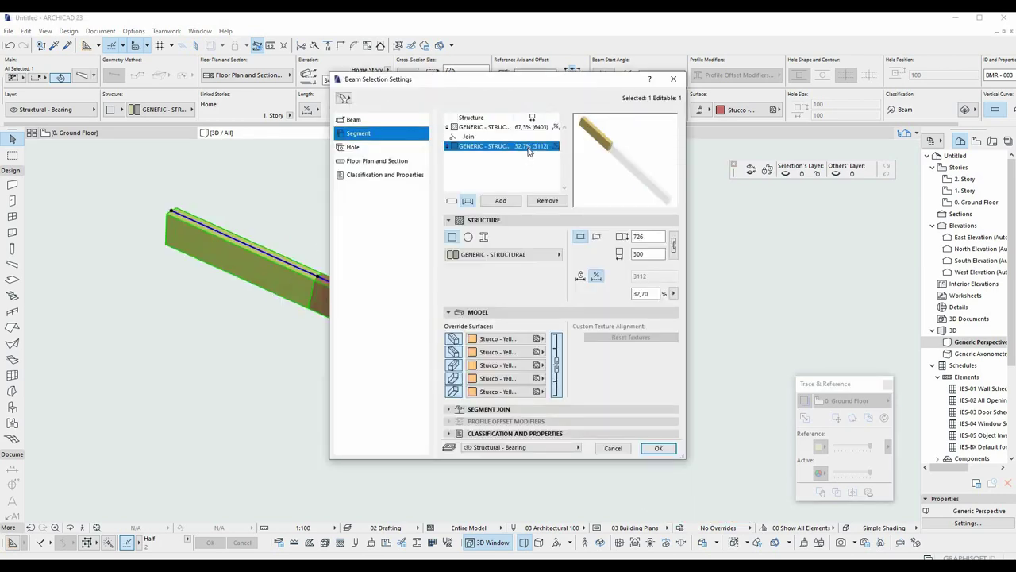
{"action": "double_click", "coordinate": [645, 236]}
{"action": "type", "text": "45"}
{"action": "key", "text": "Tab"}
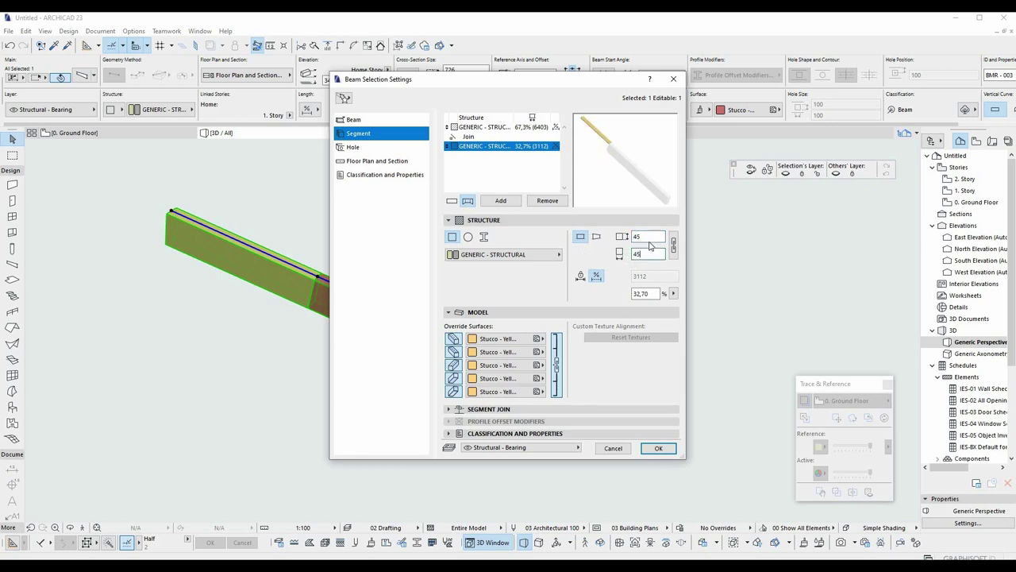
{"action": "type", "text": "45"}
{"action": "left_click", "coordinate": [658, 447]}
Set the 32,7% segment's height and width to 450 mm and apply the settings.
{"action": "middle_click_drag", "start_coordinate": [497, 318], "coordinate": [556, 339], "text": "shift"}
{"action": "left_click", "coordinate": [542, 323]}
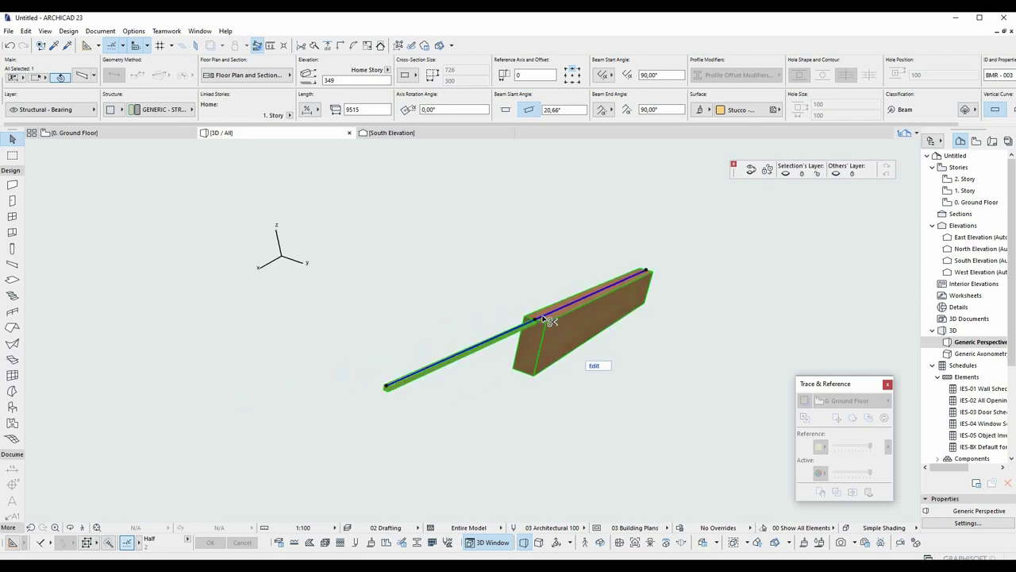
{"action": "double_click", "coordinate": [550, 321]}
{"action": "left_click", "coordinate": [654, 238]}
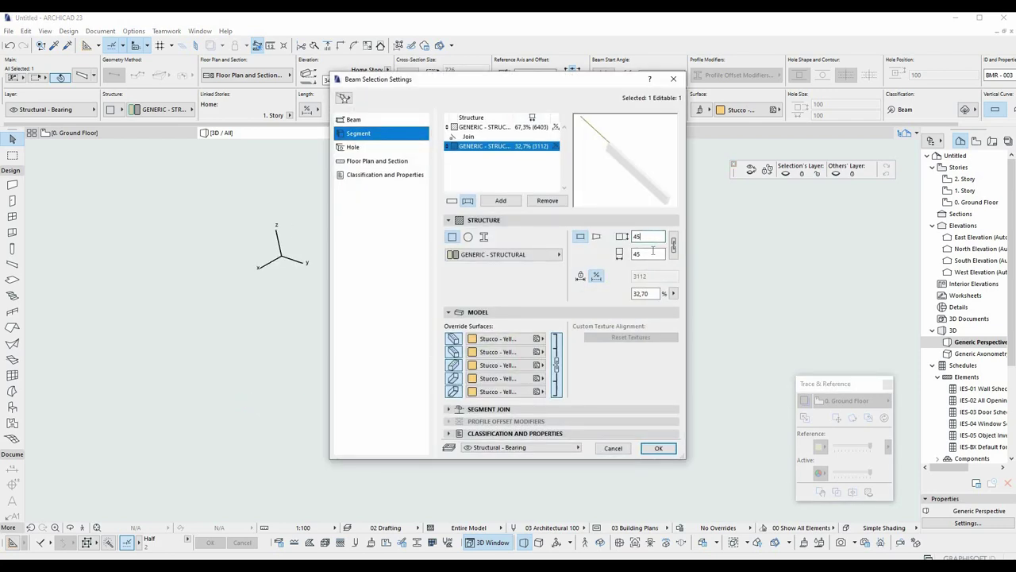
{"action": "type", "text": "0"}
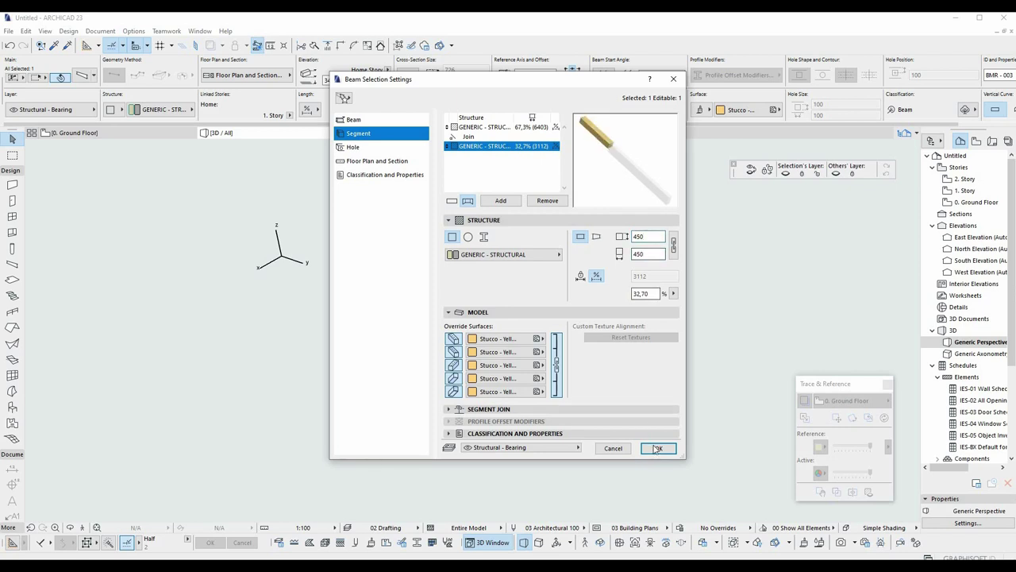
{"action": "key", "text": "Return"}
Add a third segment by splitting the 32,7% segment in two, and select the new 16,4% end segment.
{"action": "middle_click_drag", "start_coordinate": [554, 321], "coordinate": [551, 335], "text": "shift"}
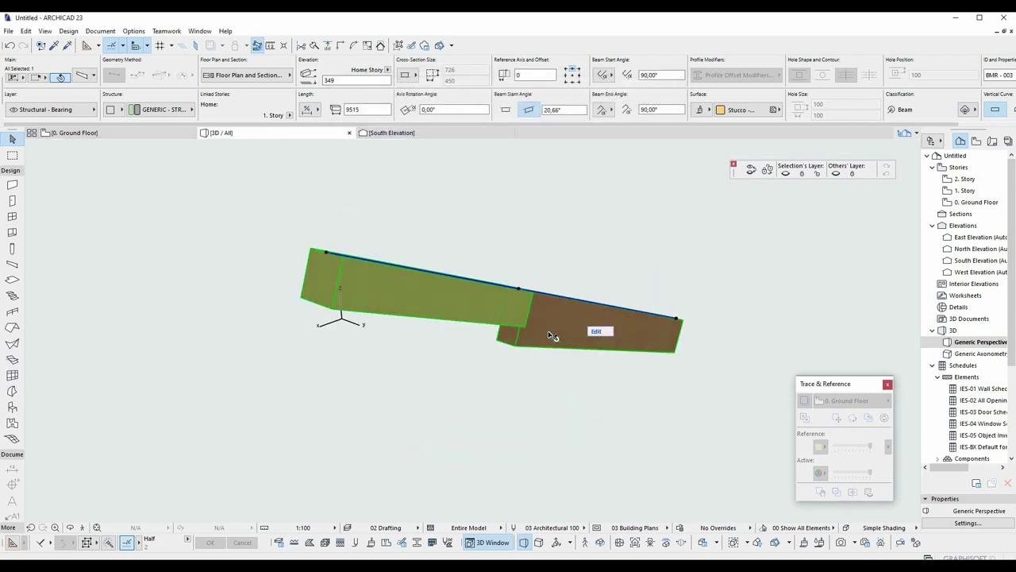
{"action": "key", "text": "ctrl+t"}
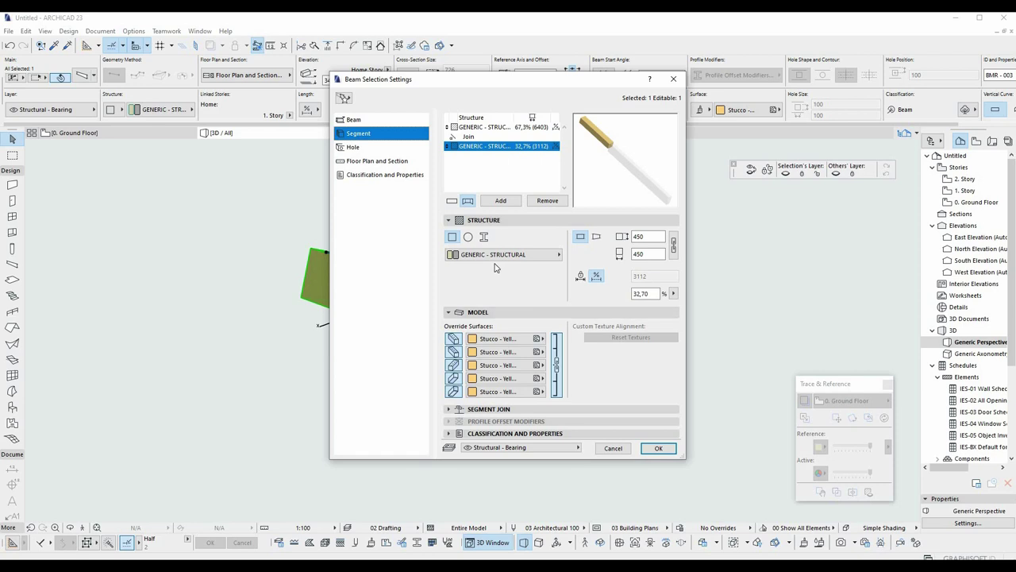
{"action": "left_click", "coordinate": [499, 201]}
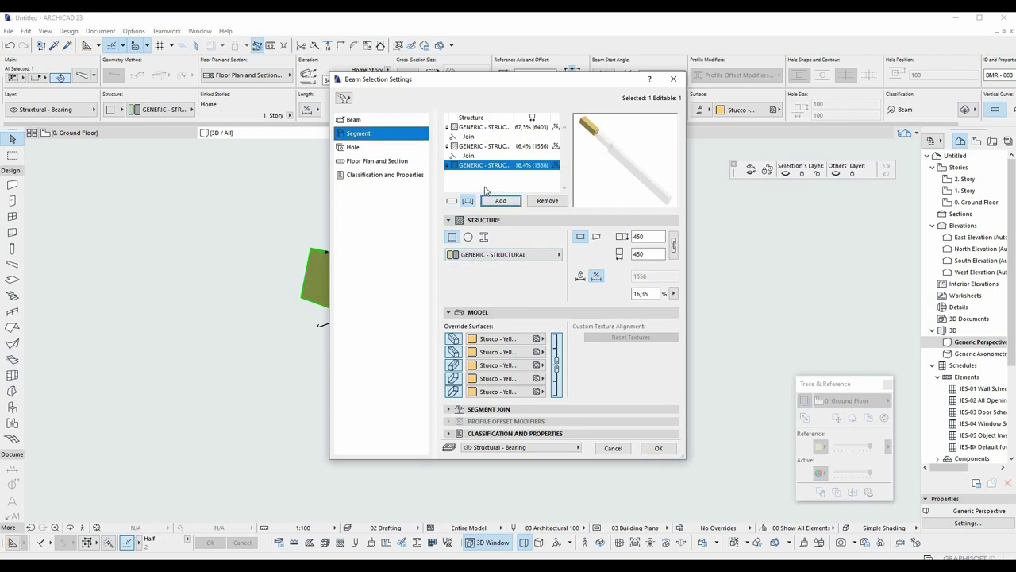
{"action": "left_click", "coordinate": [485, 150]}
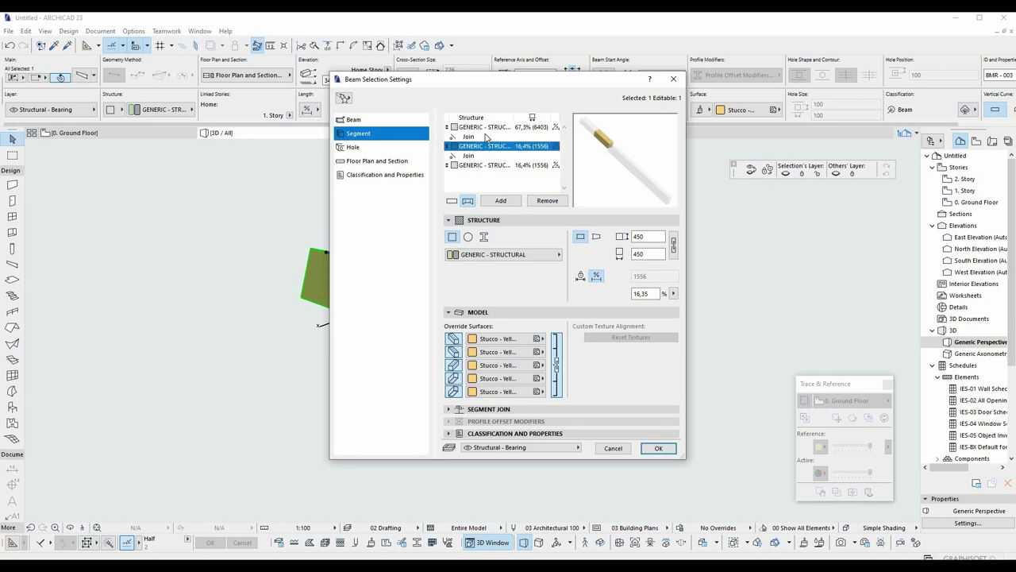
{"action": "left_click", "coordinate": [487, 137]}
{"action": "left_click", "coordinate": [477, 168]}
{"action": "left_click", "coordinate": [479, 165]}
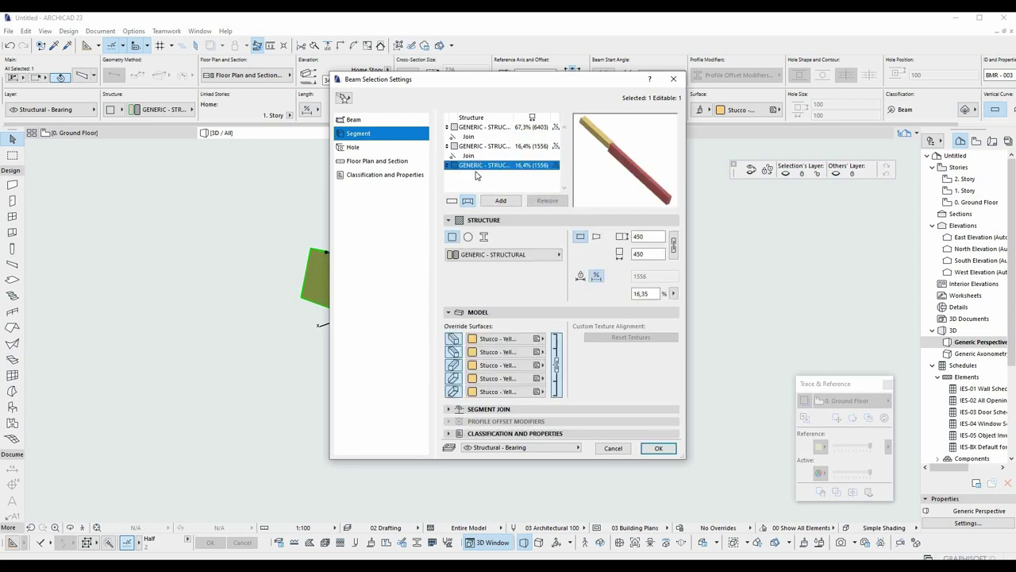
Make the end segment circular, override its outer surface with Textile - 02, apply the settings and deselect the beam.
{"action": "left_click", "coordinate": [467, 238]}
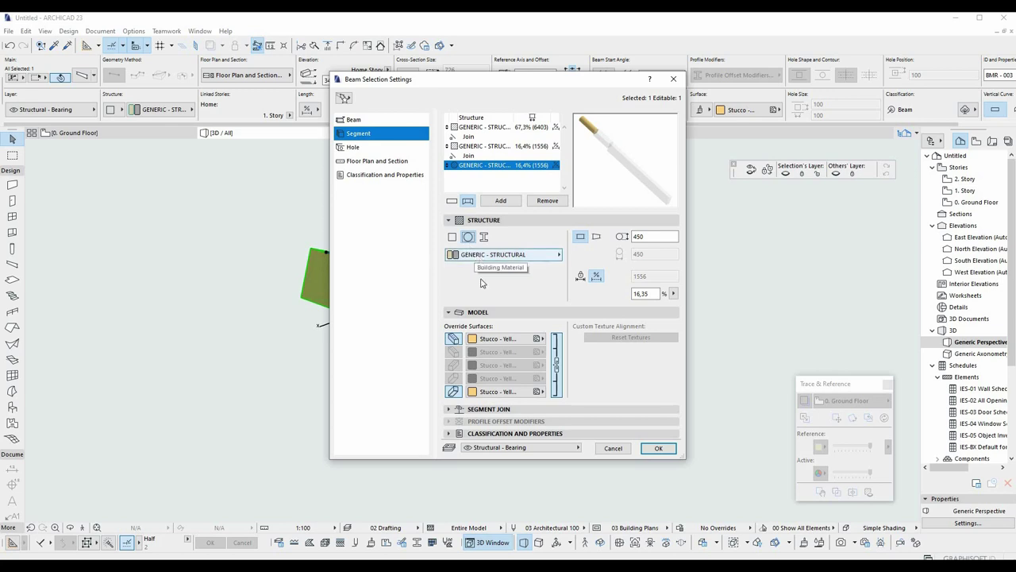
{"action": "left_click", "coordinate": [543, 340]}
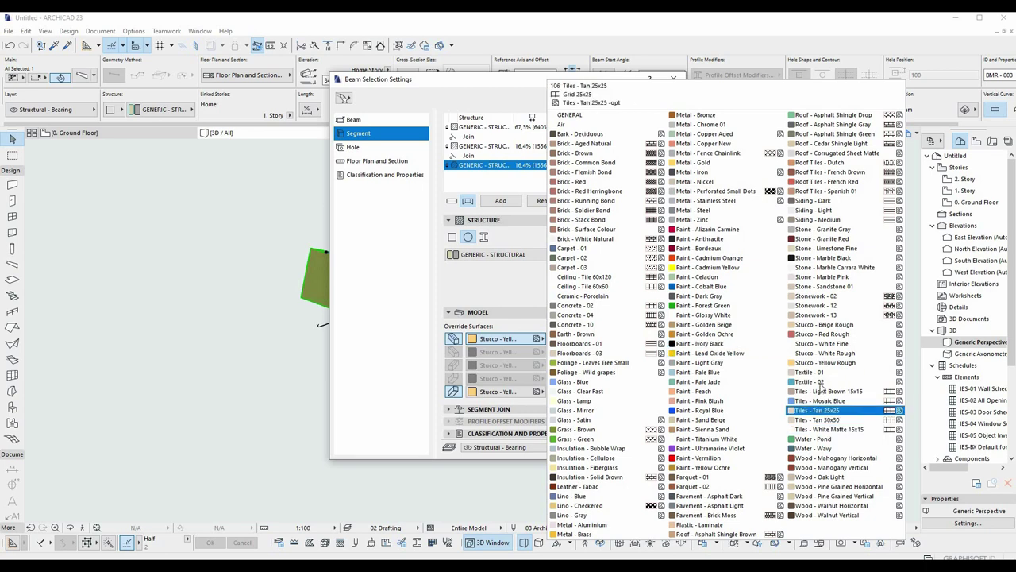
{"action": "left_click", "coordinate": [824, 383]}
{"action": "key", "text": "Return"}
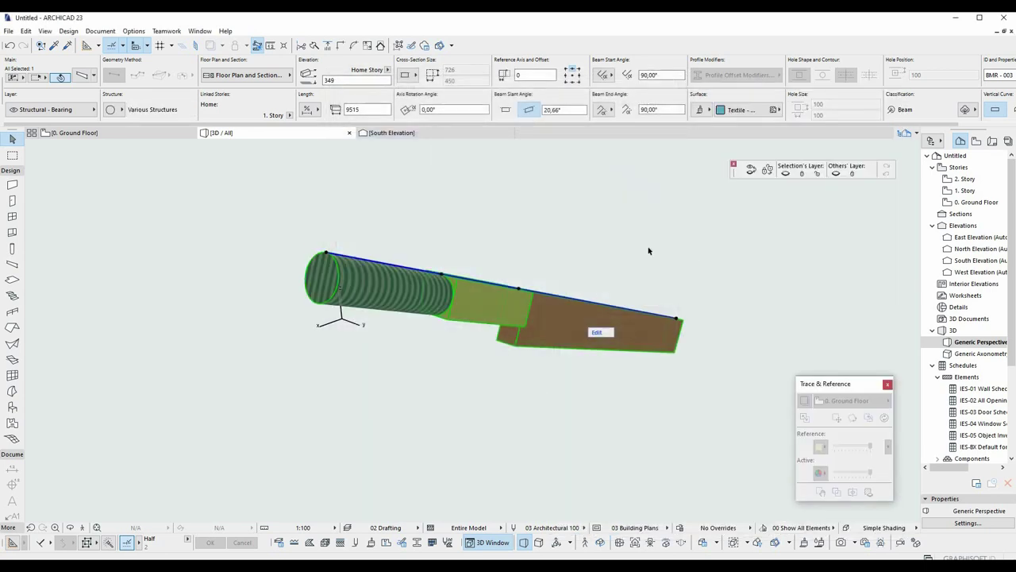
{"action": "left_click", "coordinate": [649, 250]}
{"action": "middle_click_drag", "start_coordinate": [323, 303], "coordinate": [338, 323], "text": "shift"}
{"action": "scroll", "coordinate": [338, 322], "scroll_direction": "down", "scroll_amount": 2}
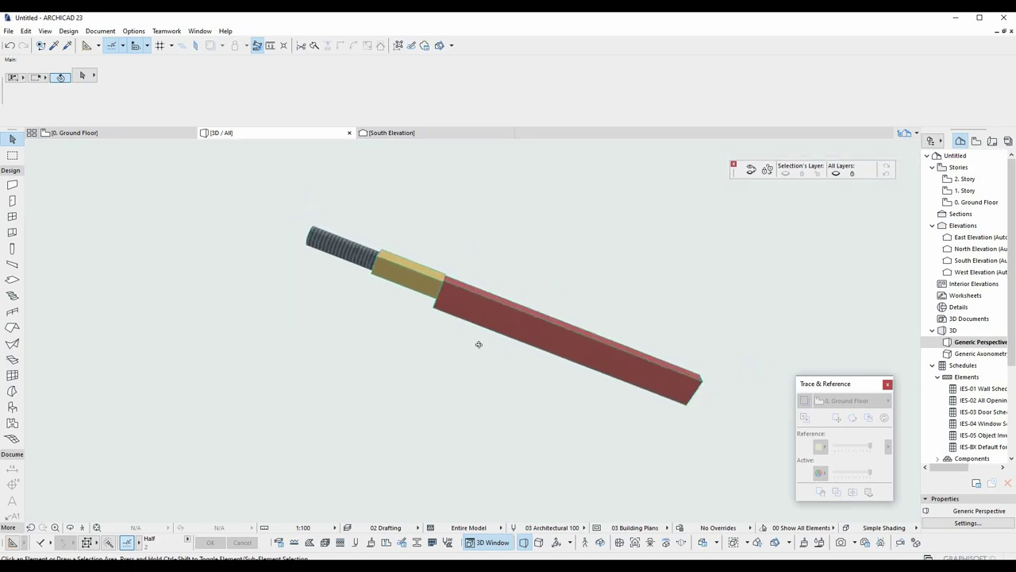
Select the segmented beam in 3D and curve it upward into a vertical arc from its reference axis.
{"action": "middle_click_drag", "start_coordinate": [478, 345], "coordinate": [471, 307], "text": "shift"}
{"action": "left_click", "coordinate": [473, 302]}
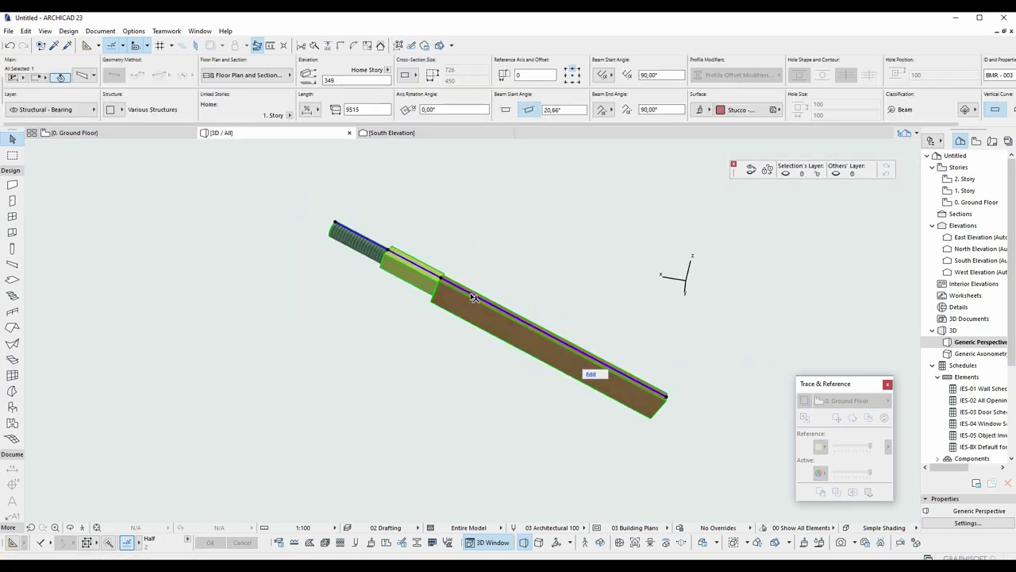
{"action": "left_click", "coordinate": [471, 293]}
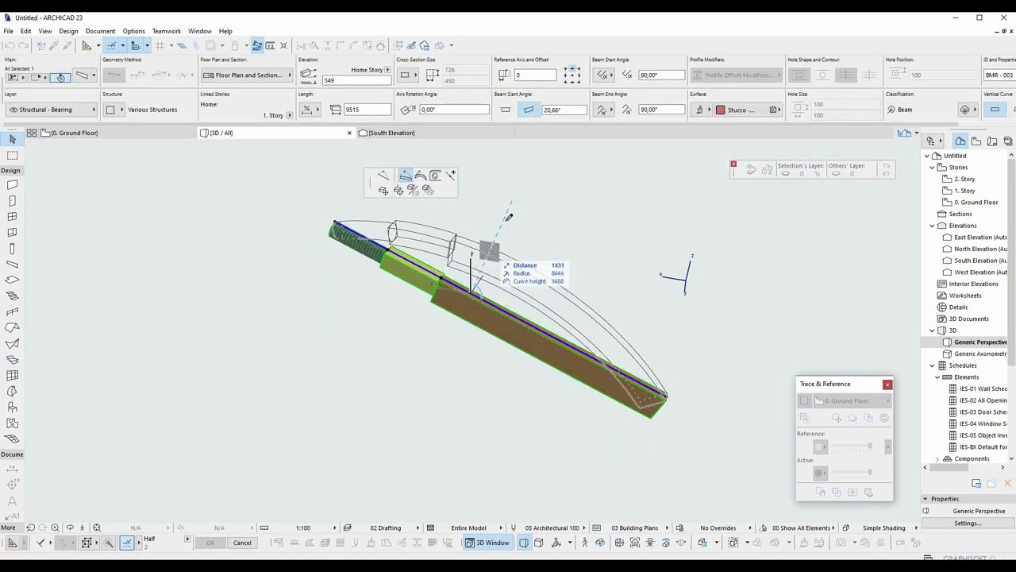
{"action": "middle_click_drag", "start_coordinate": [519, 281], "coordinate": [553, 220], "text": "shift"}
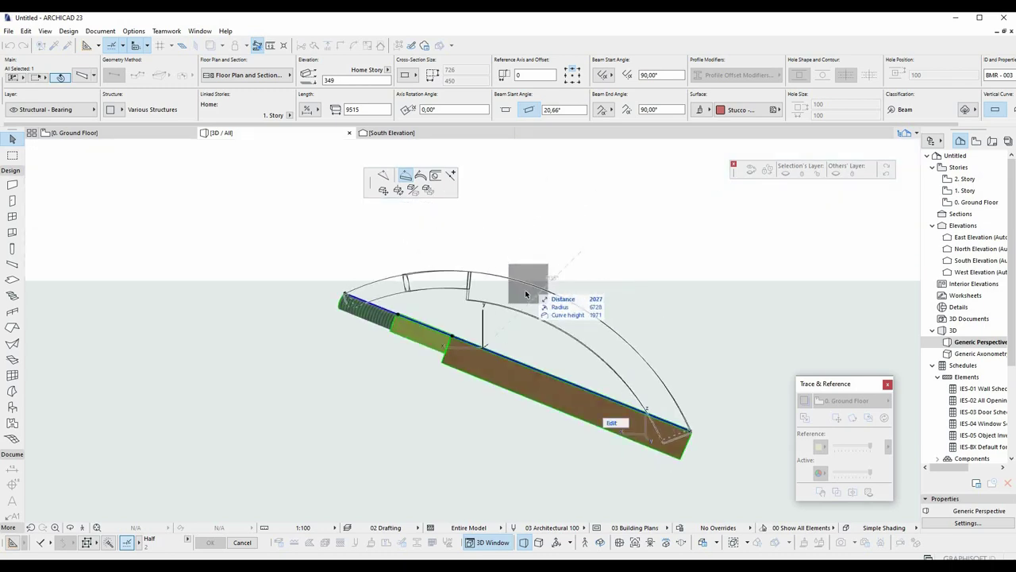
{"action": "left_click", "coordinate": [522, 311]}
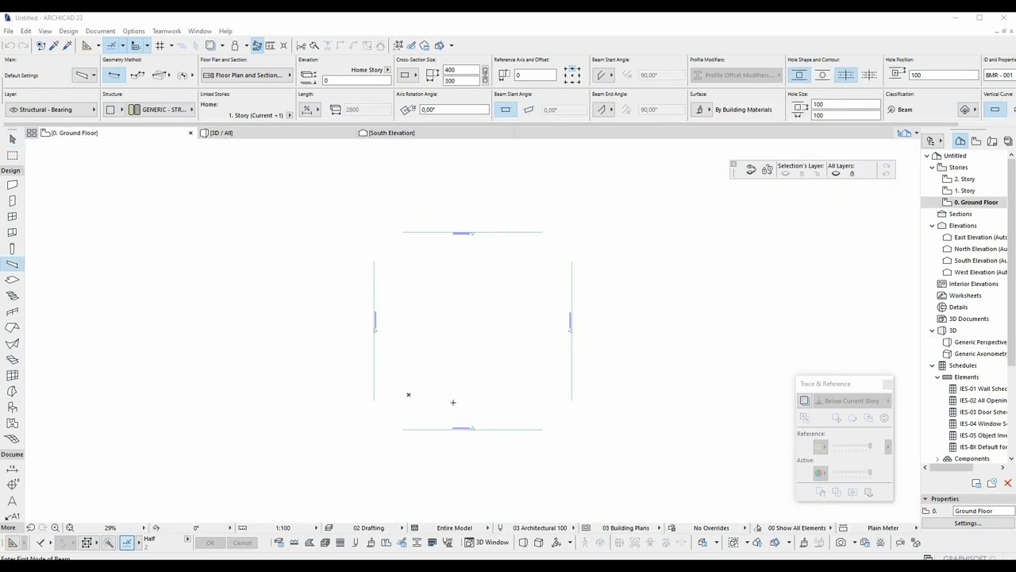
Draw a horizontal beam about 4315 mm long in the Ground Floor plan.
{"action": "scroll", "coordinate": [460, 373], "scroll_direction": "up", "scroll_amount": 4}
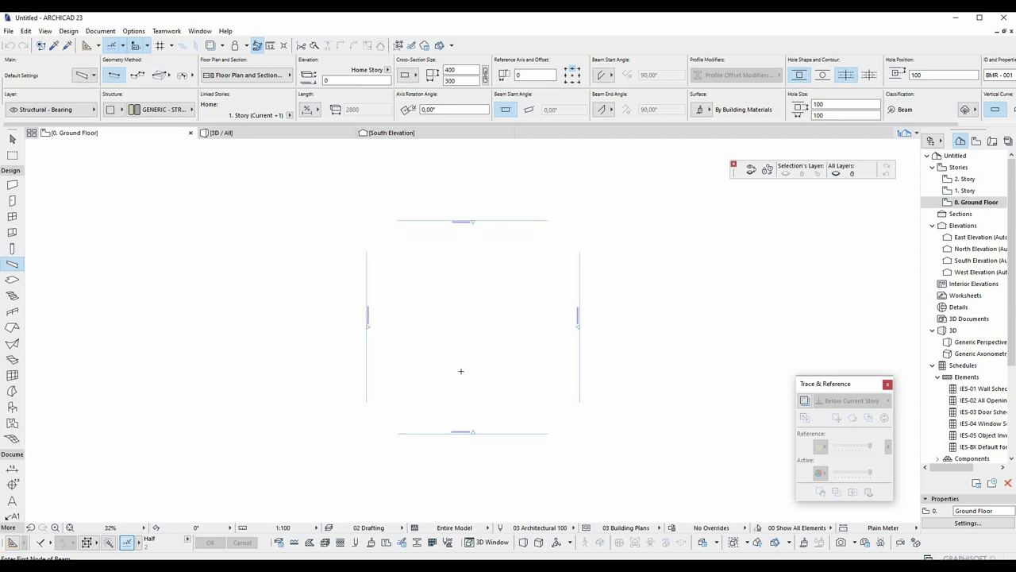
{"action": "scroll", "coordinate": [531, 397], "scroll_direction": "up", "scroll_amount": 2}
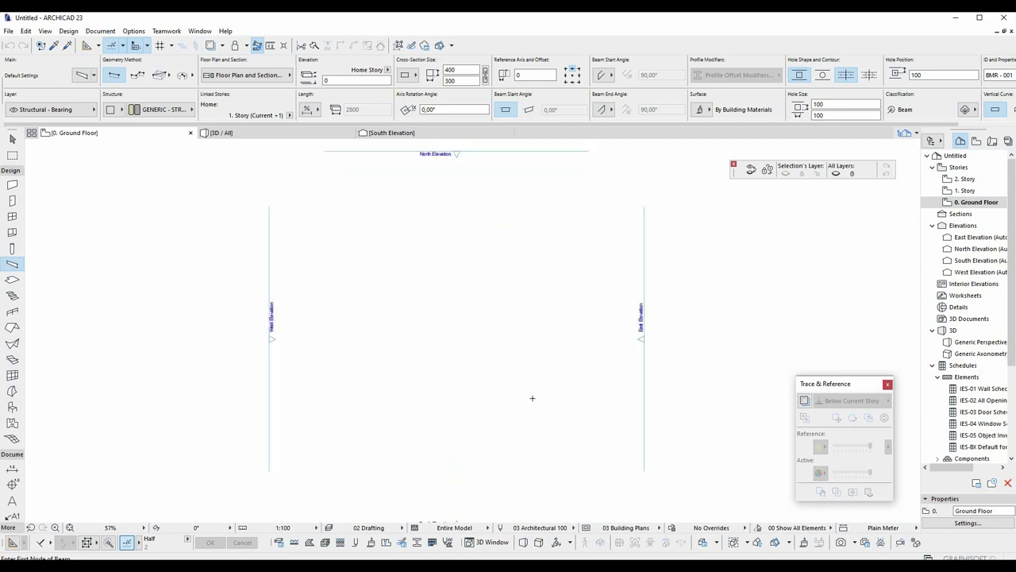
{"action": "left_click", "coordinate": [560, 397]}
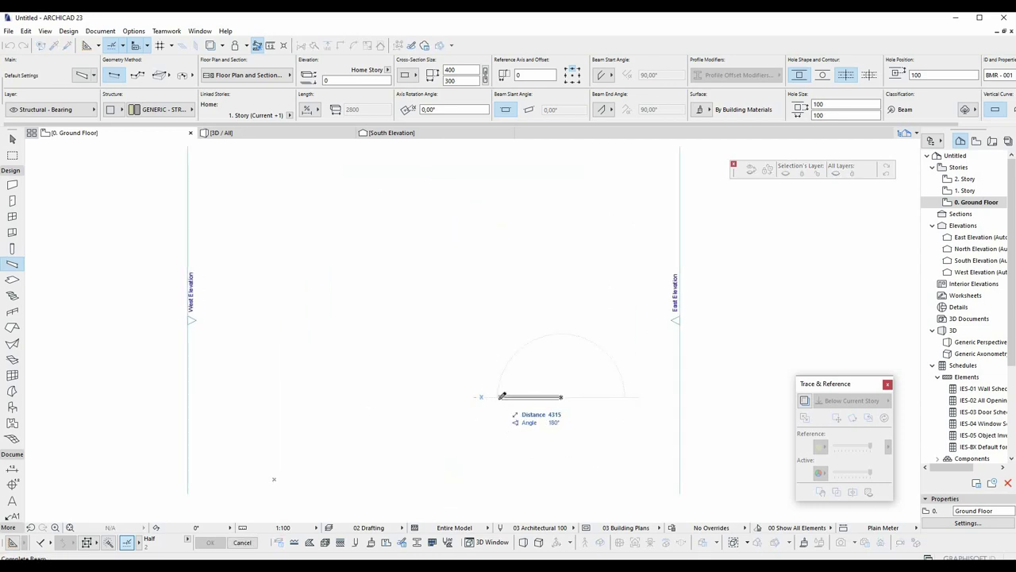
{"action": "left_click", "coordinate": [502, 397]}
{"action": "key", "text": "Escape"}
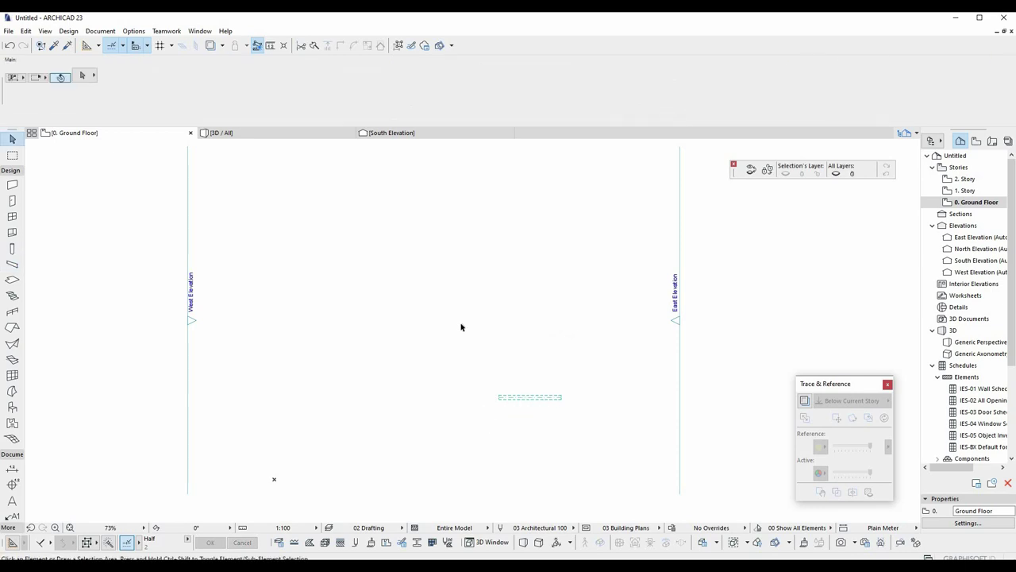
Open the South Elevation and lower the new beam's right-hand end from the 1 Story level to the Ground Floor level.
{"action": "middle_click_drag", "start_coordinate": [490, 423], "coordinate": [461, 323]}
{"action": "double_click", "coordinate": [975, 261]}
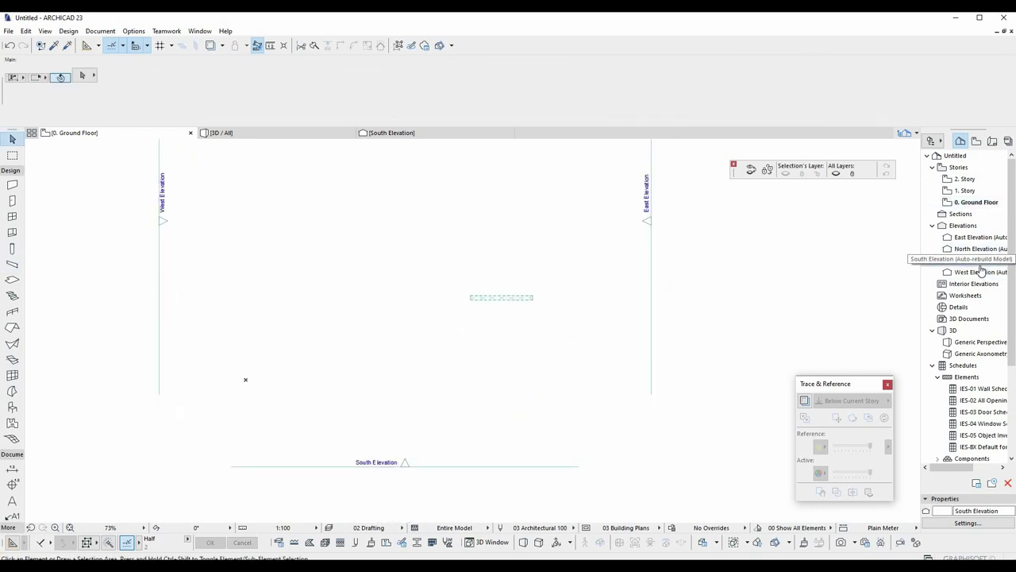
{"action": "scroll", "coordinate": [577, 317], "scroll_direction": "up", "scroll_amount": 3}
{"action": "left_click", "coordinate": [600, 354]}
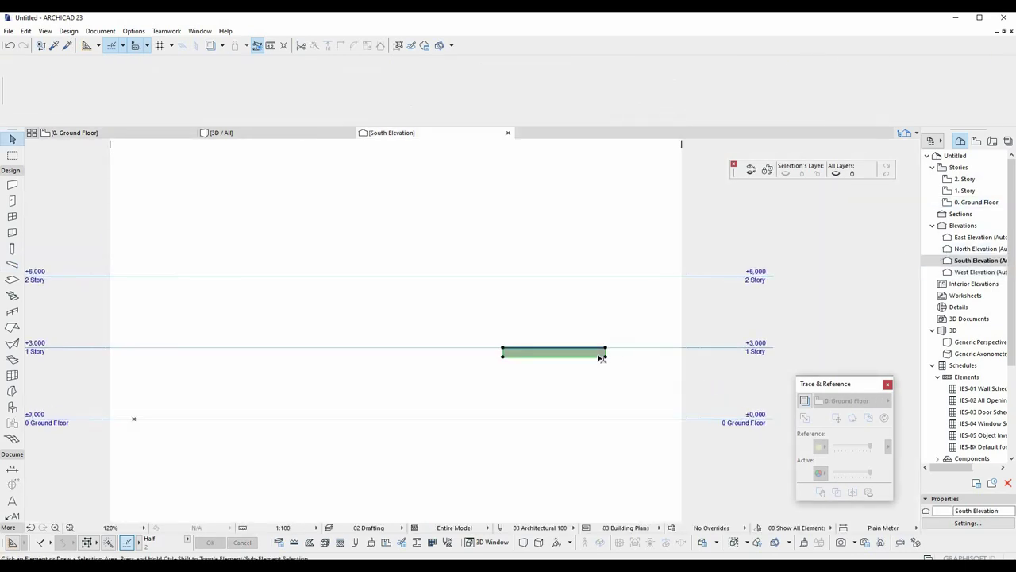
{"action": "left_click", "coordinate": [607, 351]}
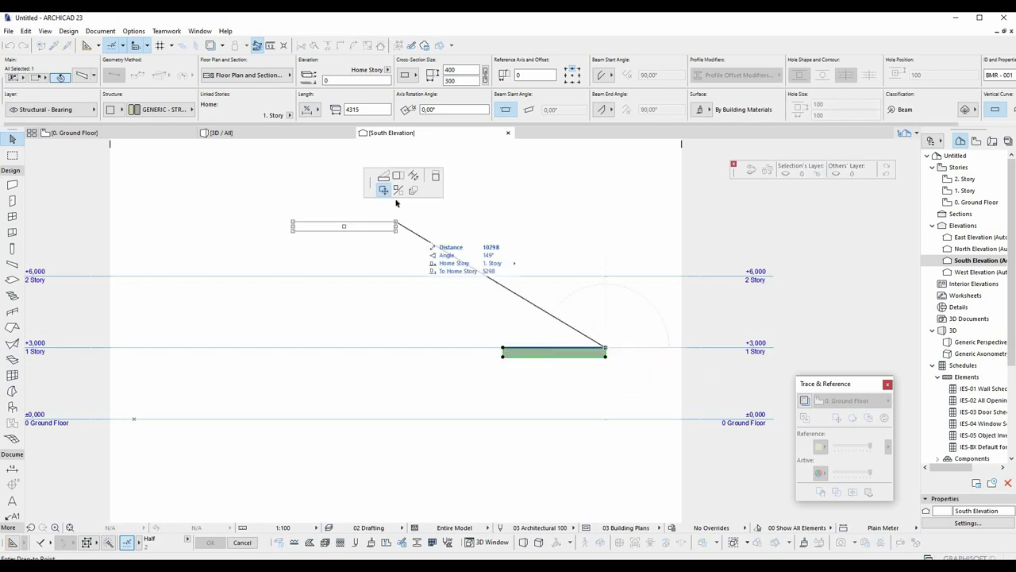
{"action": "left_click", "coordinate": [607, 418]}
Shorten the slanted beam at its upper end to about 3549 mm and raise that end to the 1 Story level.
{"action": "scroll", "coordinate": [535, 366], "scroll_direction": "up", "scroll_amount": 4}
{"action": "left_click", "coordinate": [467, 337]}
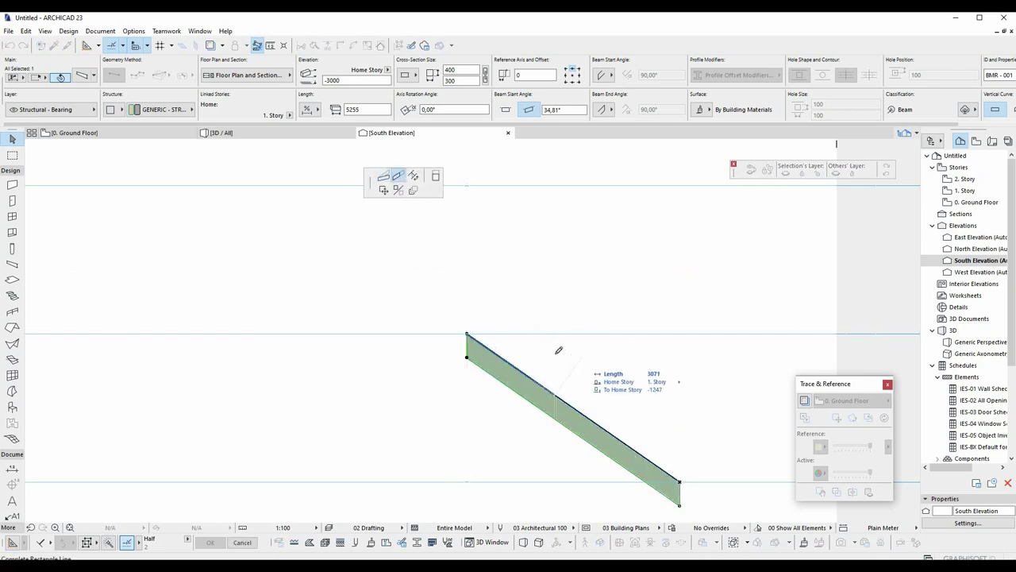
{"action": "left_click", "coordinate": [537, 384]}
{"action": "left_click", "coordinate": [536, 382]}
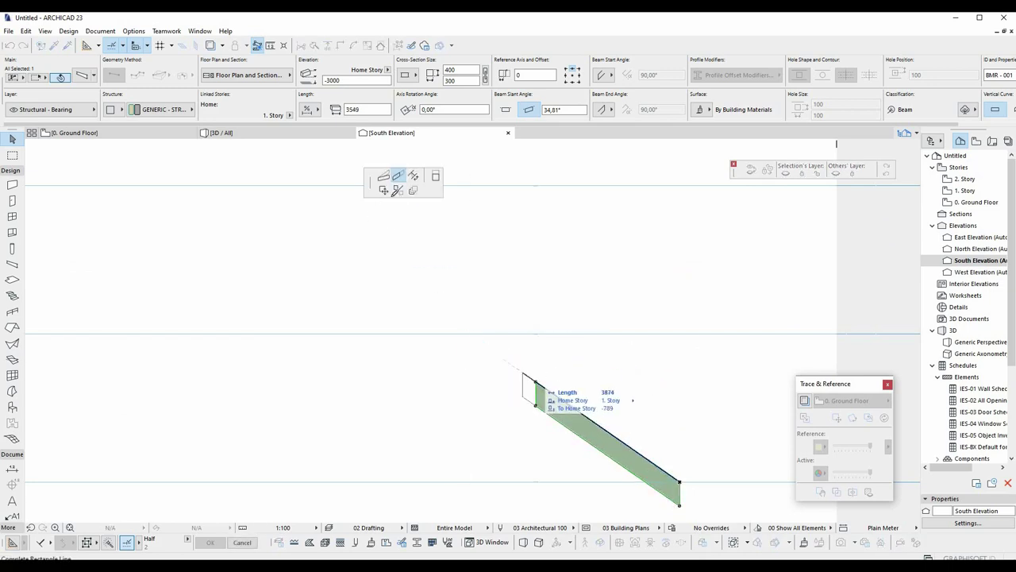
{"action": "left_click", "coordinate": [536, 332]}
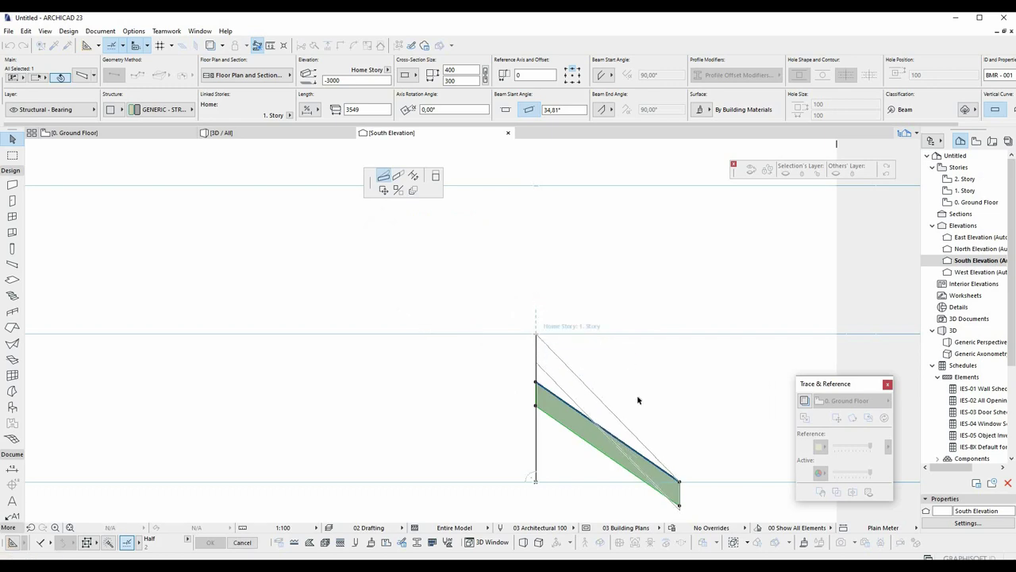
Try a horizontal cut on the beam's upper end, and set that end back to a vertical cut.
{"action": "middle_click_drag", "start_coordinate": [634, 398], "coordinate": [558, 344]}
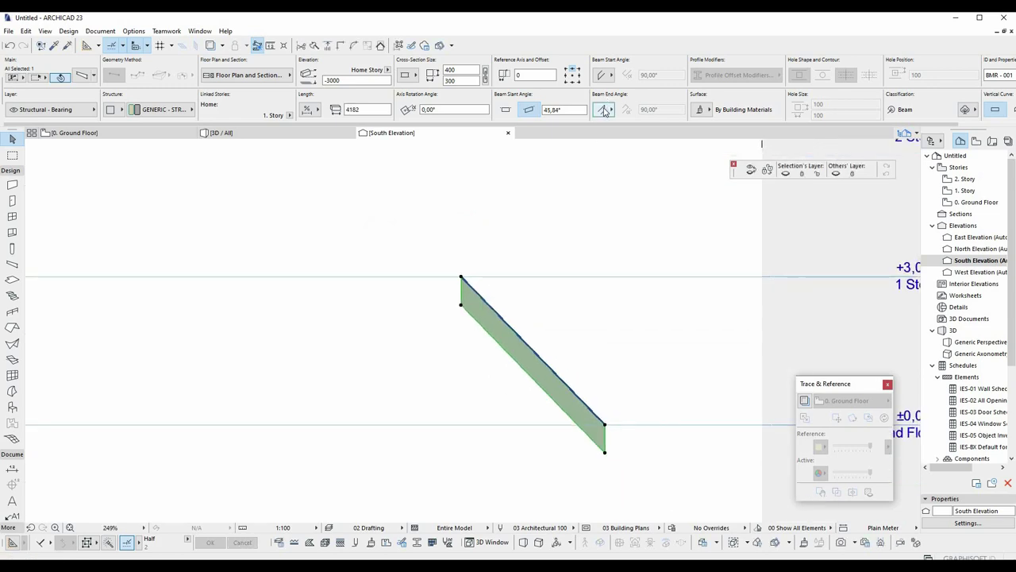
{"action": "left_click", "coordinate": [609, 109]}
{"action": "left_click", "coordinate": [632, 115]}
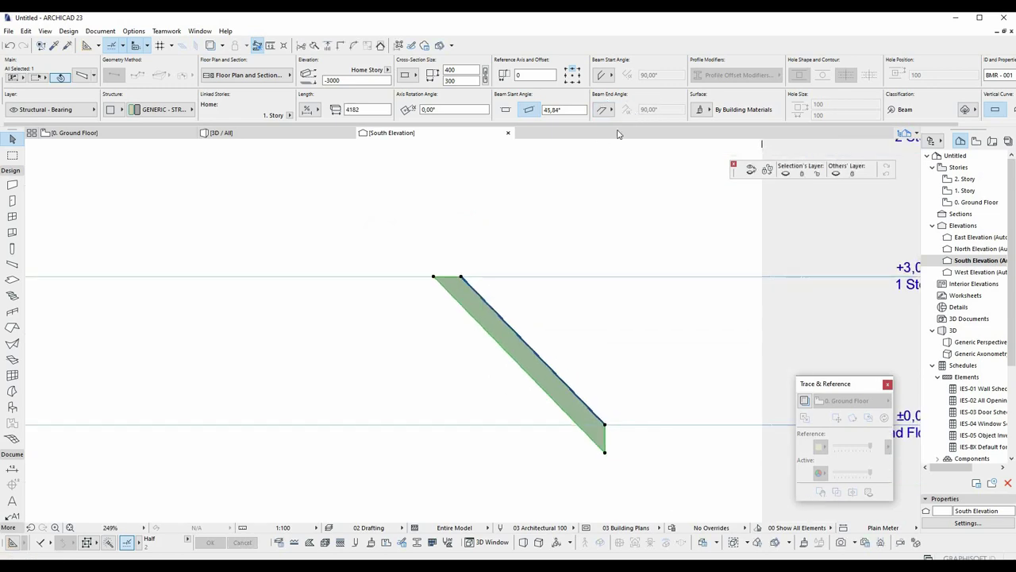
{"action": "middle_click_drag", "start_coordinate": [618, 285], "coordinate": [588, 278]}
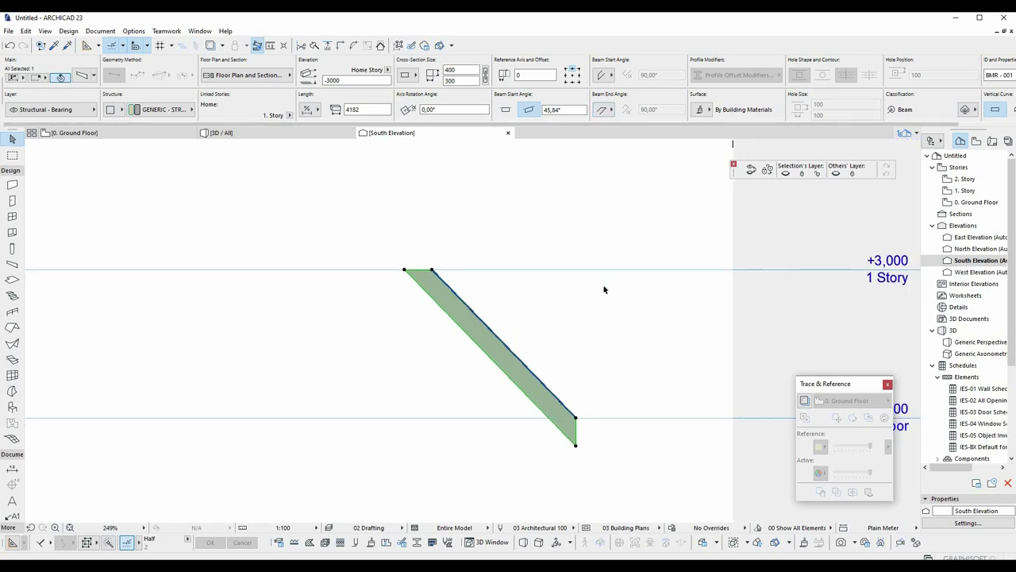
{"action": "left_click", "coordinate": [605, 110]}
{"action": "left_click", "coordinate": [617, 110]}
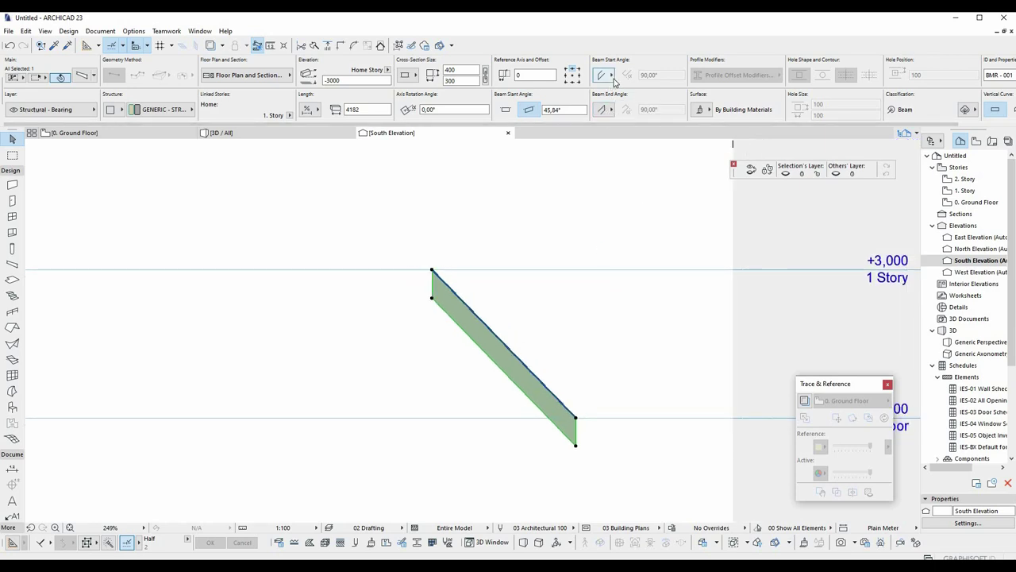
Set the beam's start cut to horizontal so its lower end follows the Ground Floor level.
{"action": "left_click", "coordinate": [612, 82]}
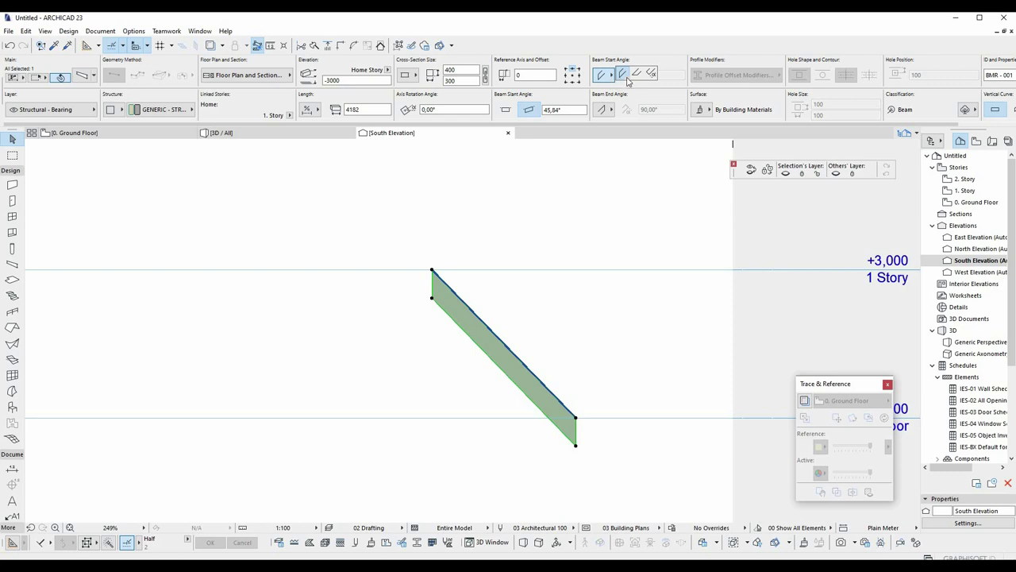
{"action": "left_click", "coordinate": [625, 75]}
{"action": "key", "text": "Escape"}
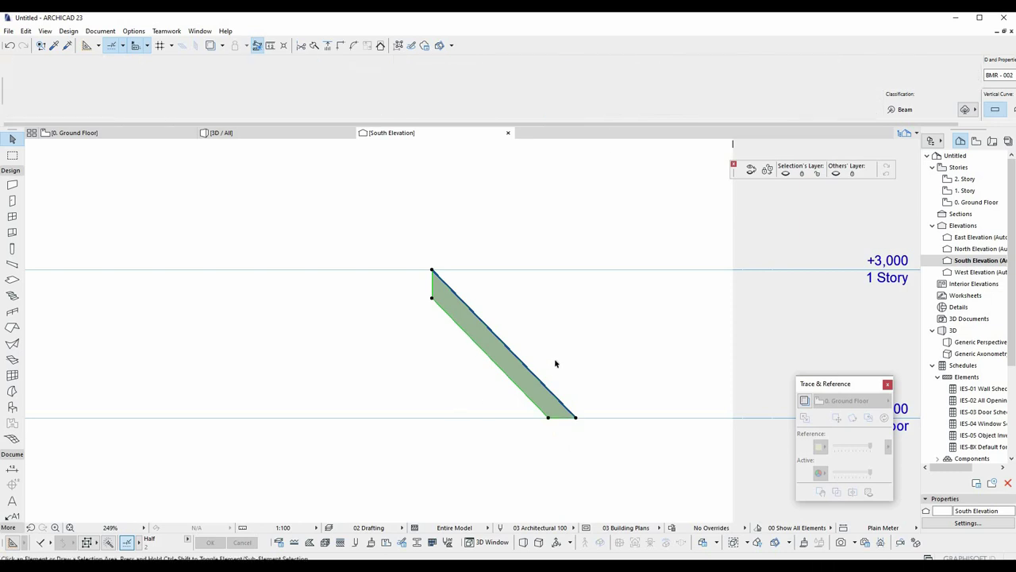
Split the slanted beam into three segments by adding two nodes along its upper reference line.
{"action": "middle_click_drag", "start_coordinate": [511, 347], "coordinate": [547, 352]}
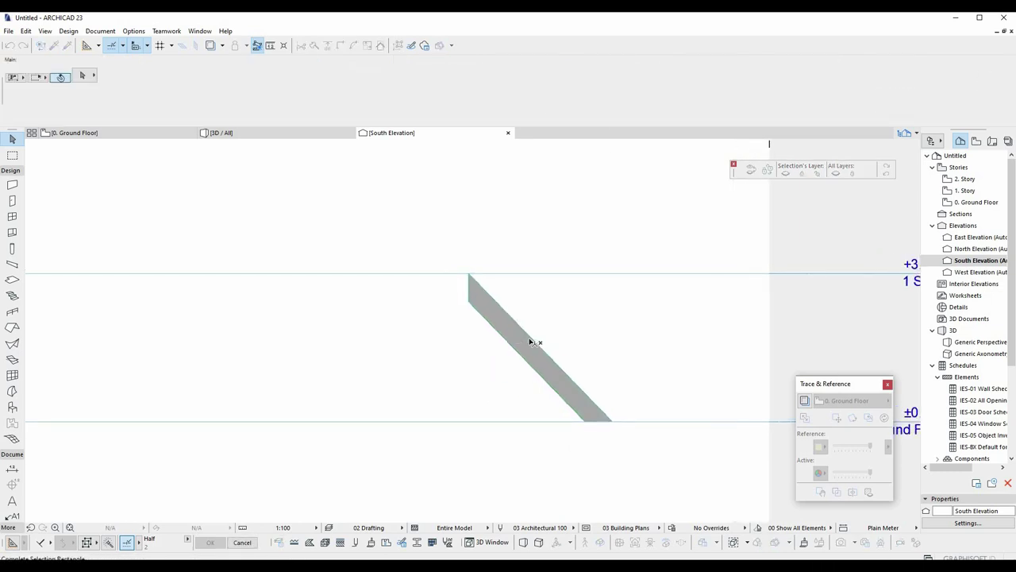
{"action": "left_click", "coordinate": [532, 340]}
{"action": "scroll", "coordinate": [530, 339], "scroll_direction": "up", "scroll_amount": 2}
{"action": "left_click", "coordinate": [530, 339]}
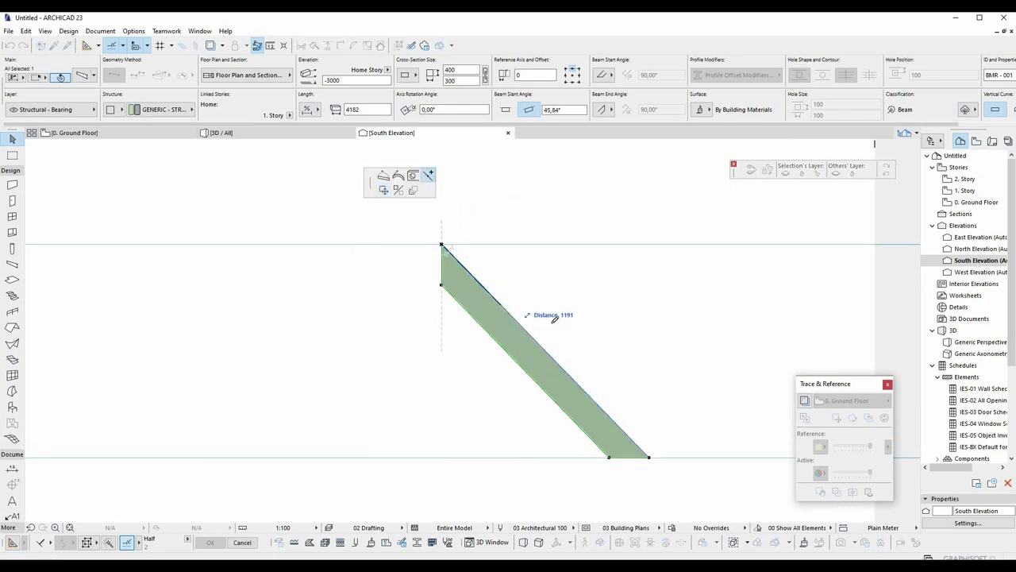
{"action": "left_click", "coordinate": [604, 403]}
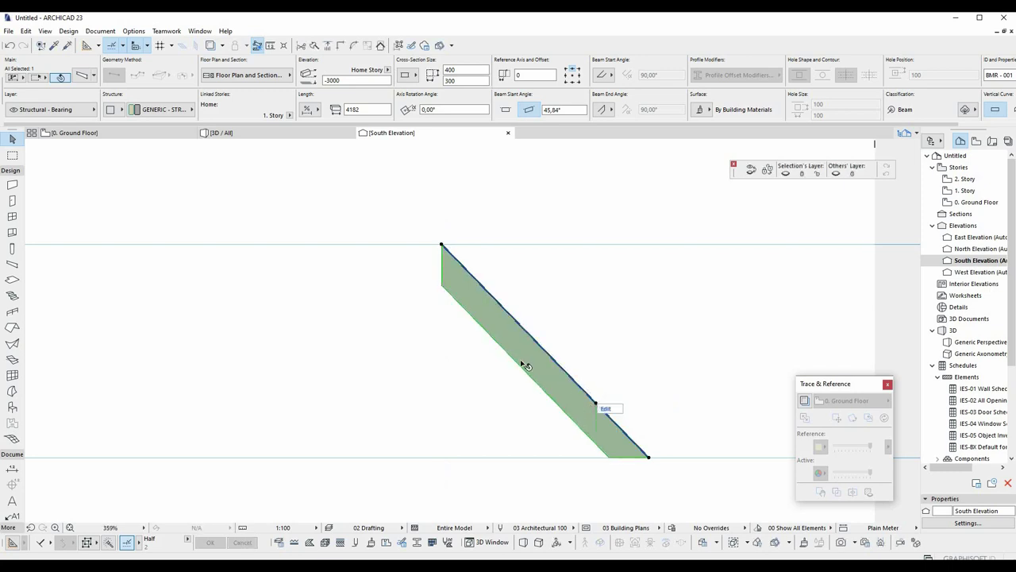
{"action": "left_click", "coordinate": [512, 308]}
{"action": "left_click", "coordinate": [512, 310]}
{"action": "scroll", "coordinate": [585, 397], "scroll_direction": "up", "scroll_amount": 2}
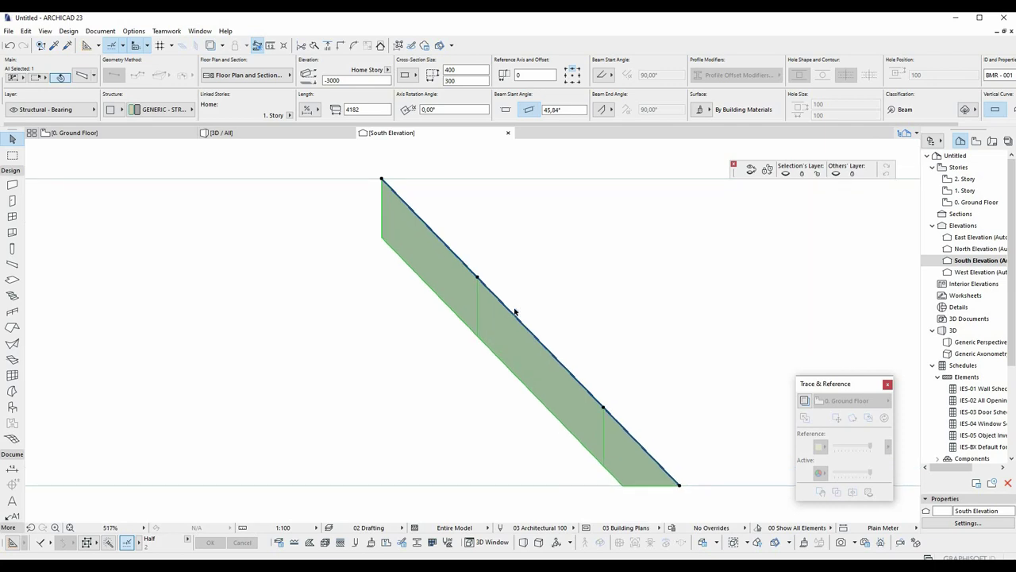
Make the beam's lowest segment tapered, with a 400 × 400 start section and a 300 × 300 end section.
{"action": "left_click", "coordinate": [407, 76]}
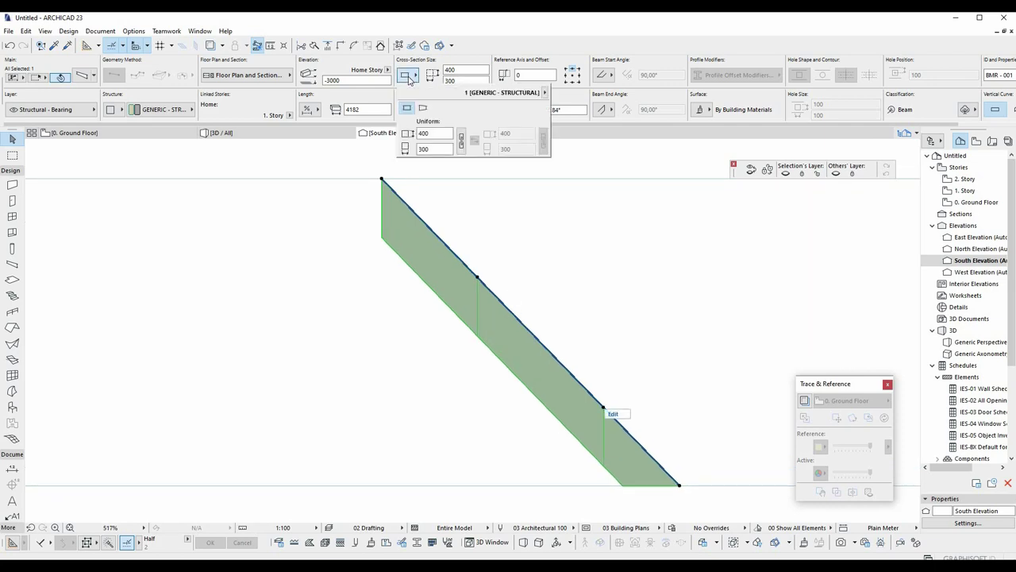
{"action": "left_click", "coordinate": [423, 107]}
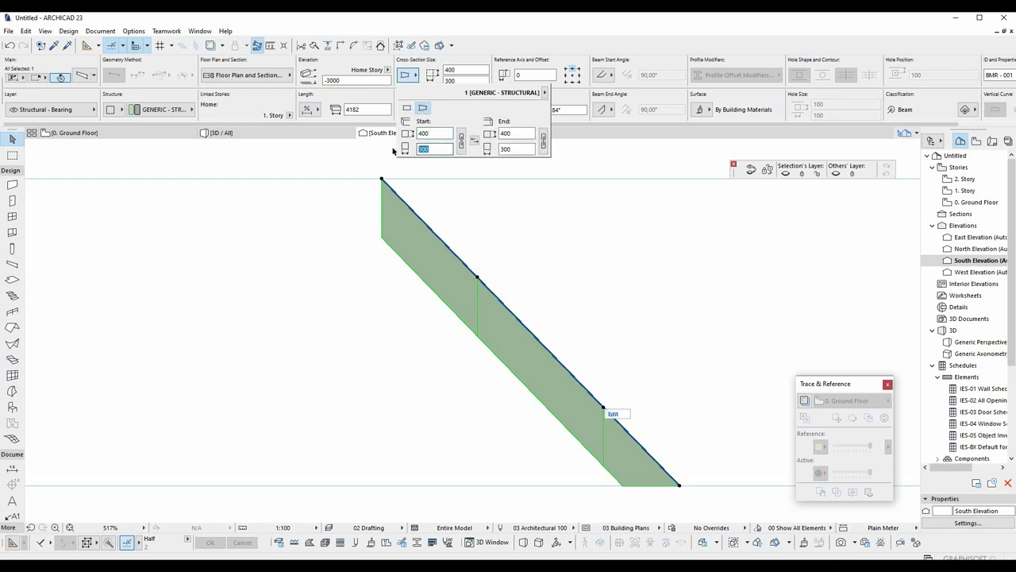
{"action": "left_click", "coordinate": [435, 133]}
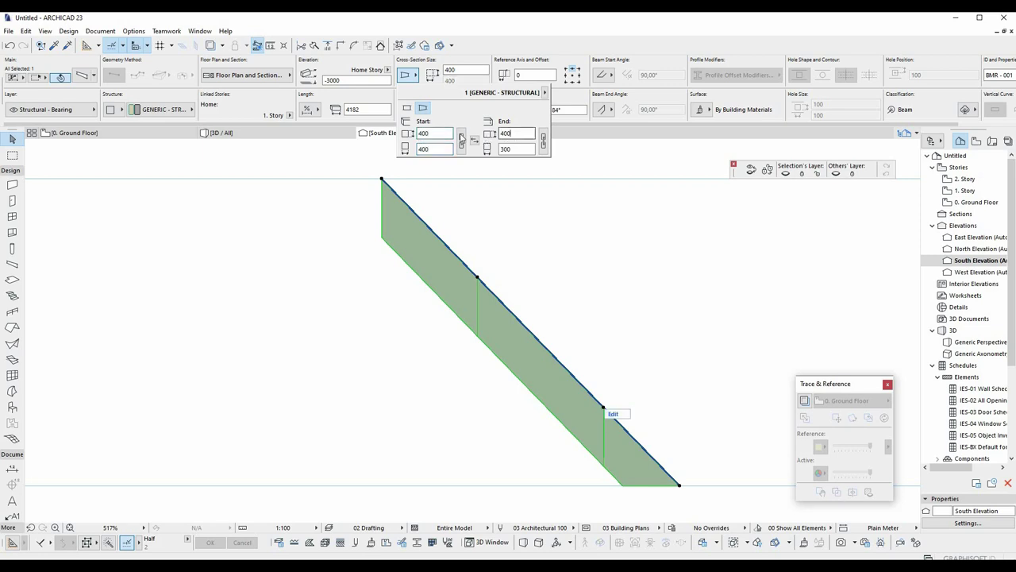
{"action": "key", "text": "Tab"}
{"action": "type", "text": "300"}
{"action": "key", "text": "Return"}
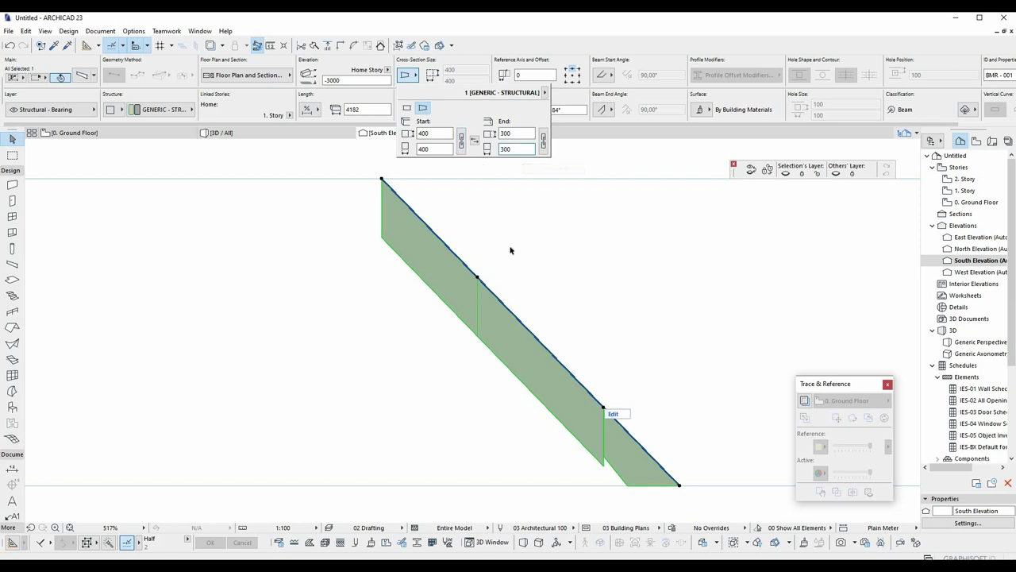
{"action": "left_click", "coordinate": [375, 202]}
{"action": "middle_click_drag", "start_coordinate": [438, 259], "coordinate": [365, 218]}
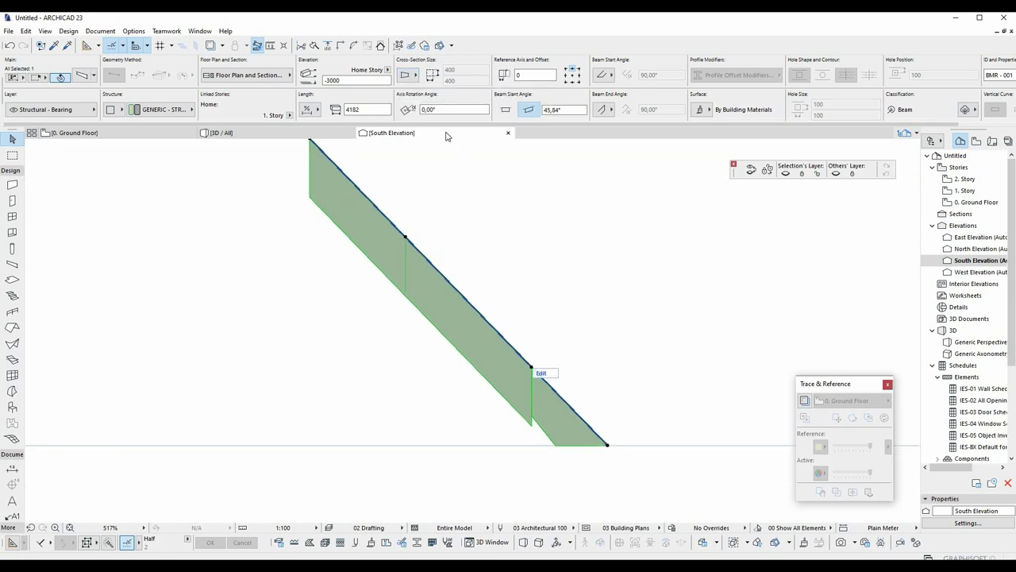
{"action": "middle_click_drag", "start_coordinate": [553, 306], "coordinate": [551, 329]}
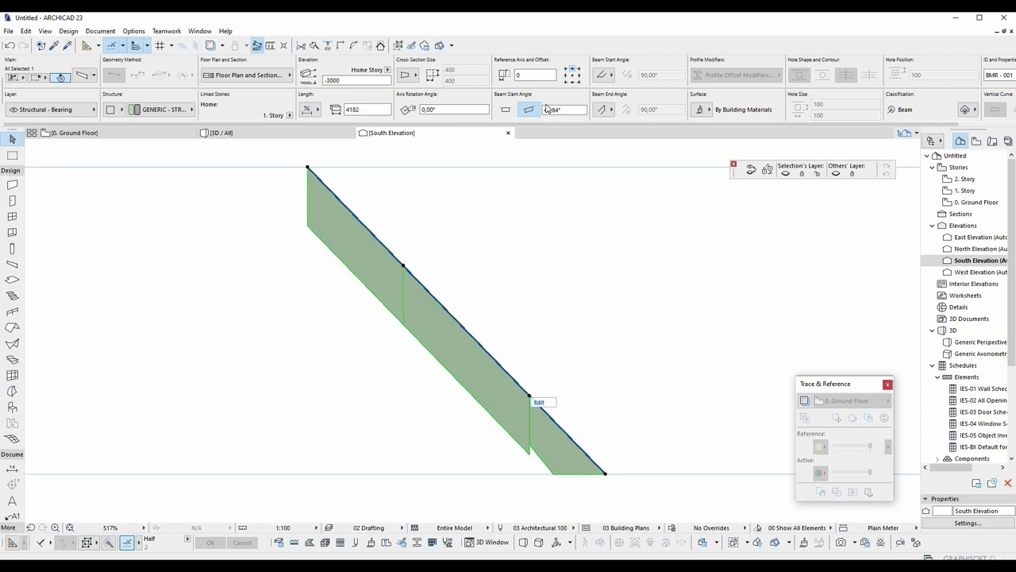
Make segment 2 tapered, with a 250 × 250 start section and a 200 × 200 end section.
{"action": "left_click", "coordinate": [412, 76]}
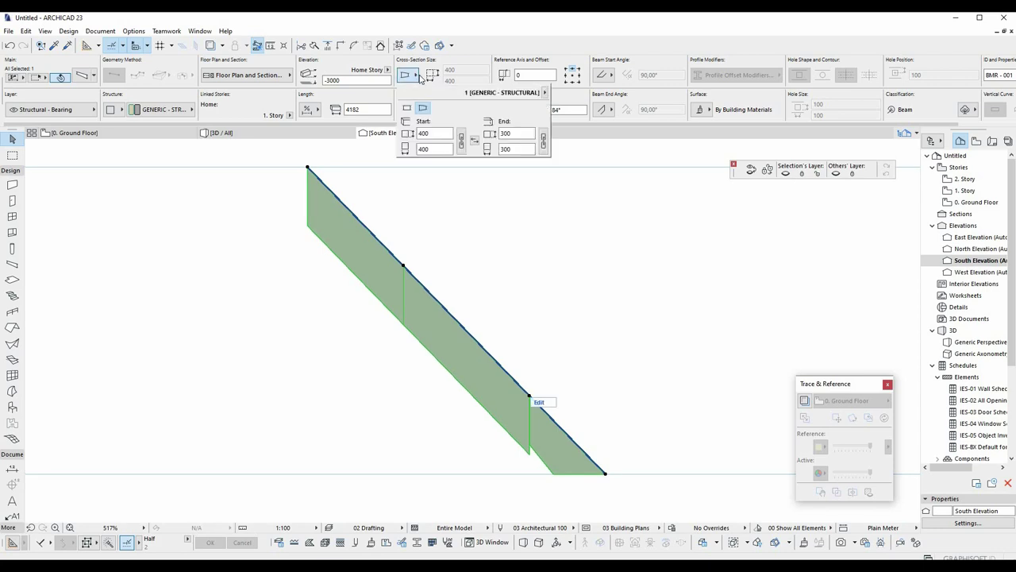
{"action": "left_click", "coordinate": [546, 93]}
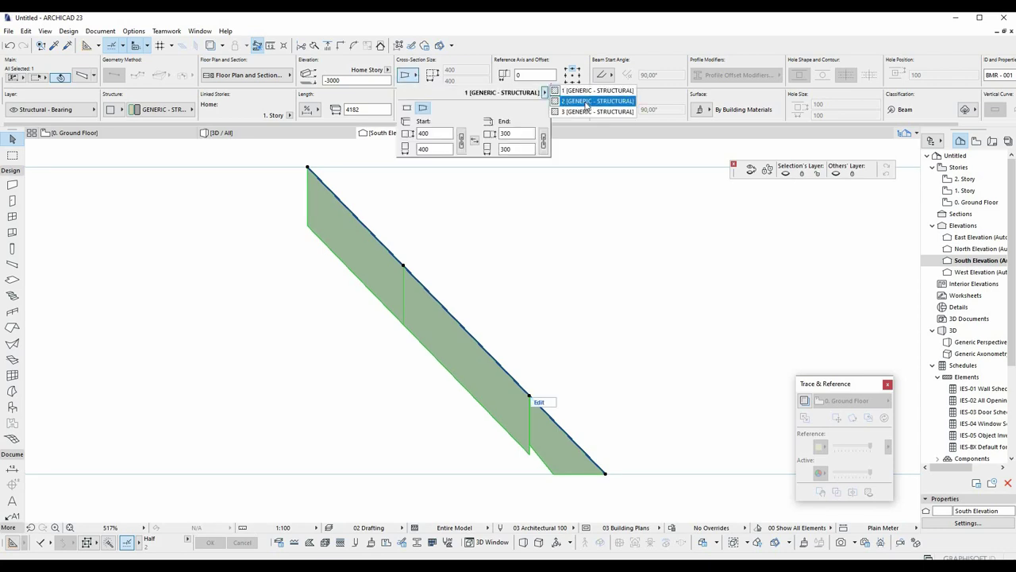
{"action": "left_click", "coordinate": [586, 101]}
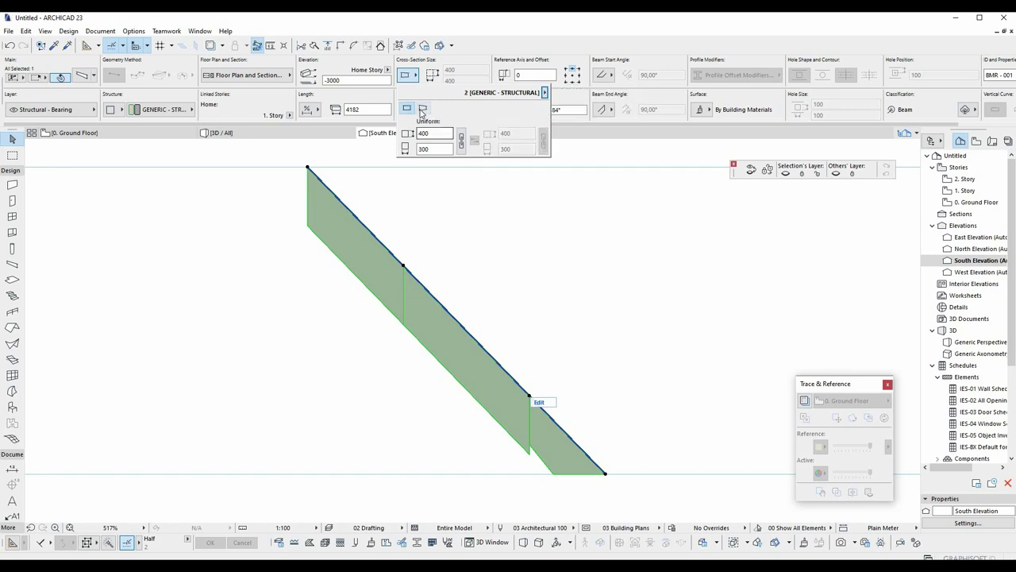
{"action": "left_click_drag", "start_coordinate": [431, 133], "coordinate": [385, 133]}
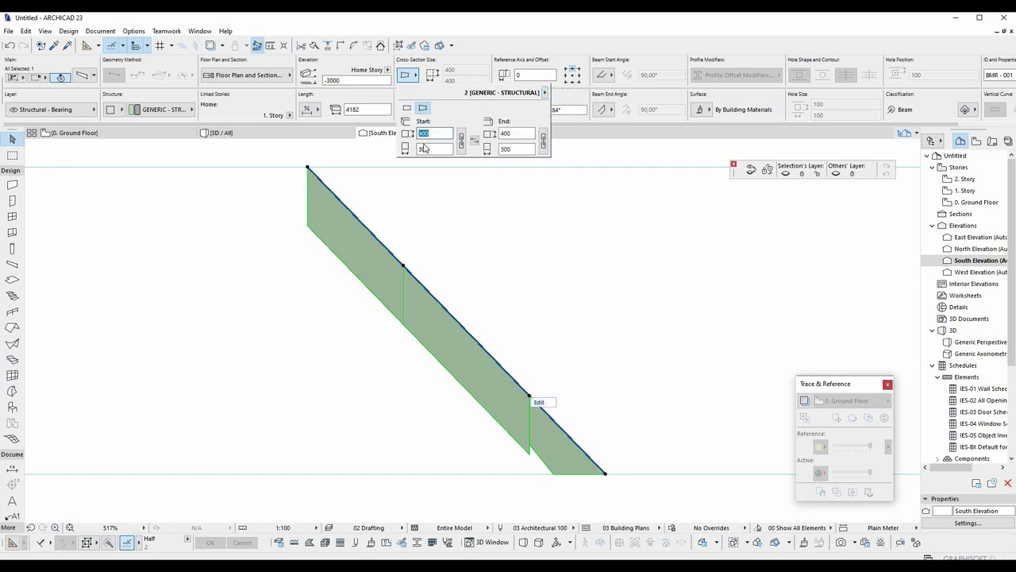
{"action": "type", "text": "250"}
{"action": "key", "text": "Tab"}
{"action": "type", "text": "250"}
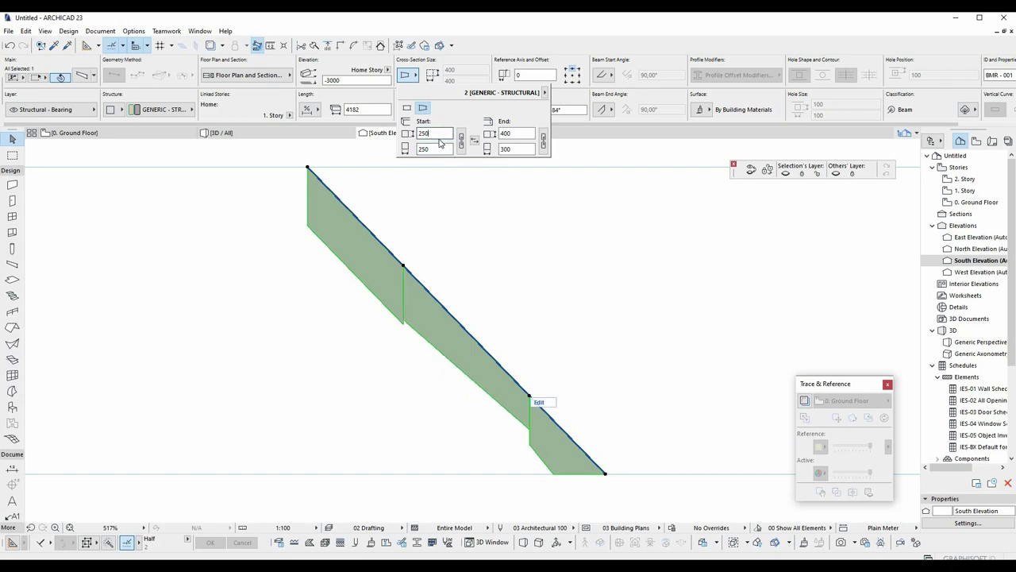
{"action": "key", "text": "Tab"}
{"action": "type", "text": "200"}
{"action": "key", "text": "Tab"}
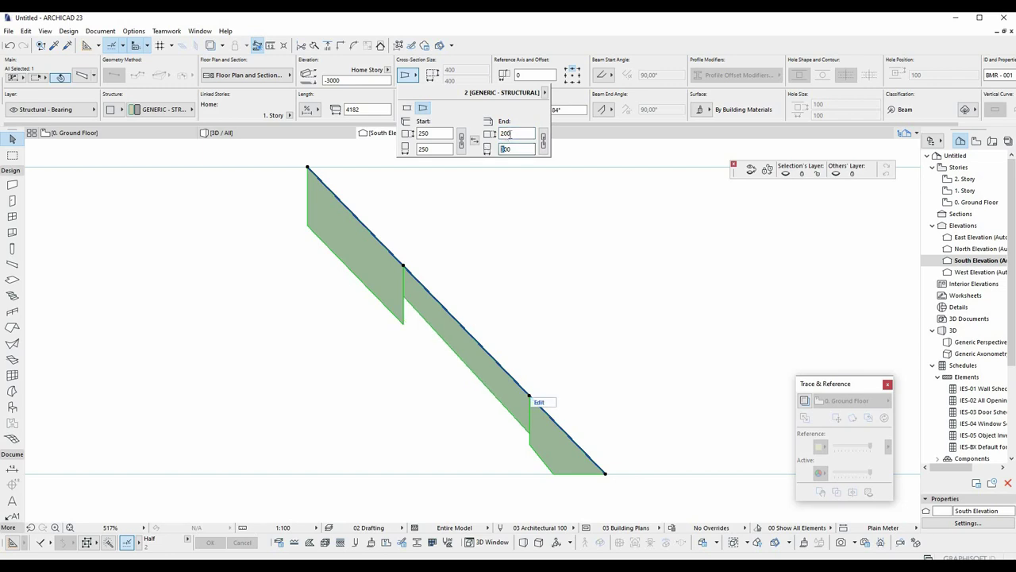
{"action": "type", "text": "200"}
Keep segment 3 uniform and set its cross-section to 150 × 150.
{"action": "left_click", "coordinate": [545, 93]}
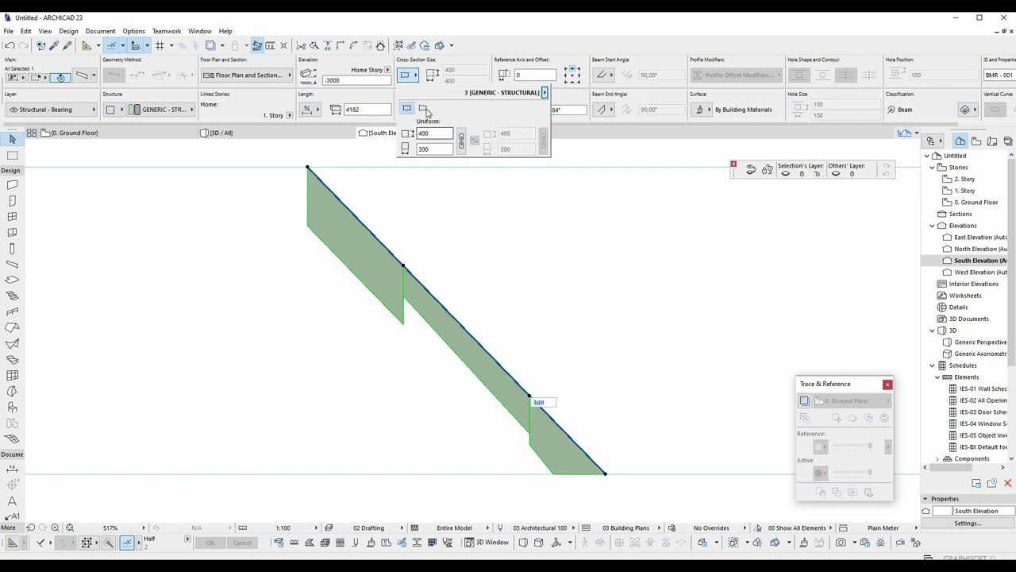
{"action": "left_click", "coordinate": [423, 133]}
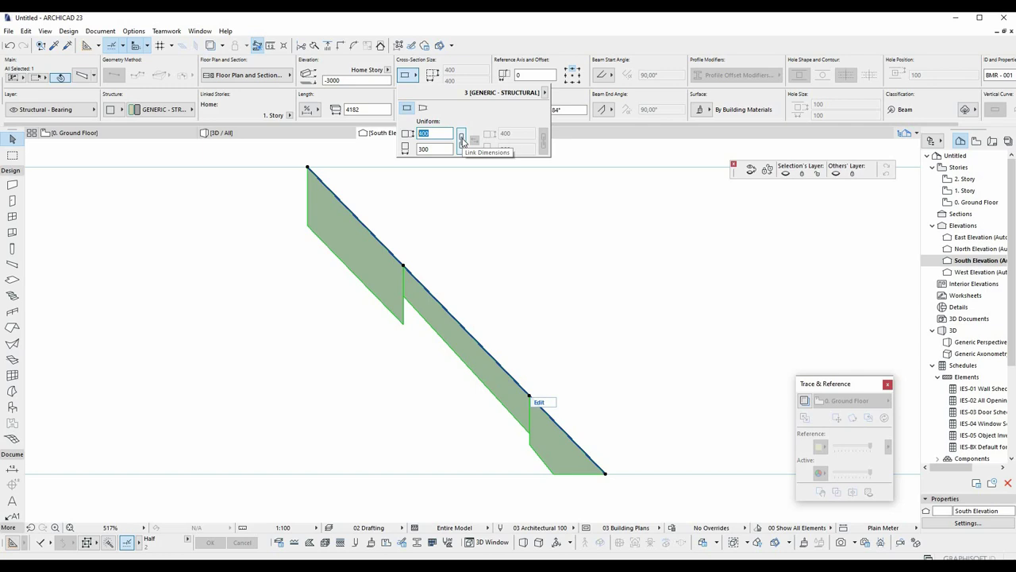
{"action": "type", "text": "150"}
{"action": "key", "text": "Tab"}
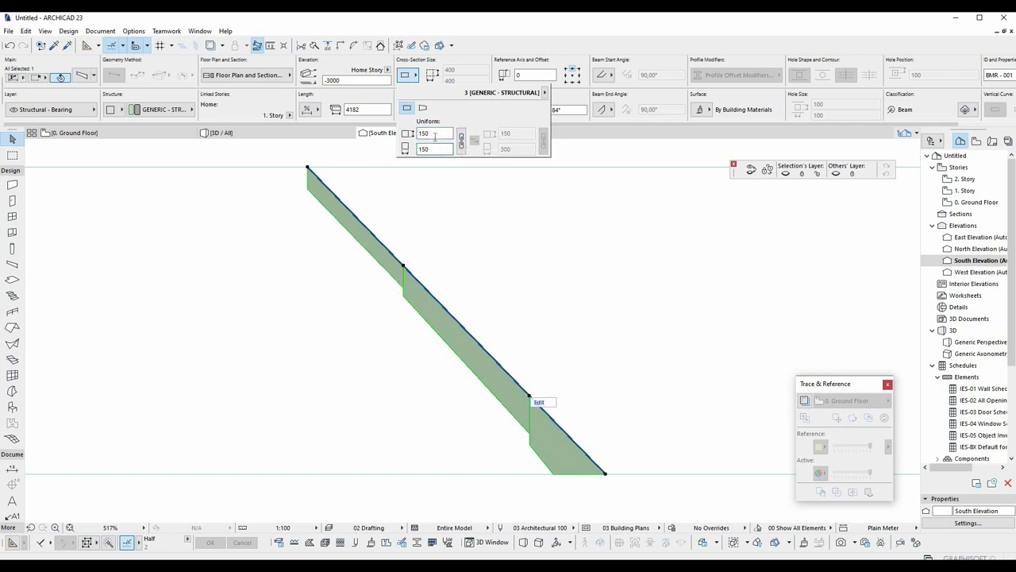
{"action": "middle_click_drag", "start_coordinate": [438, 242], "coordinate": [471, 256]}
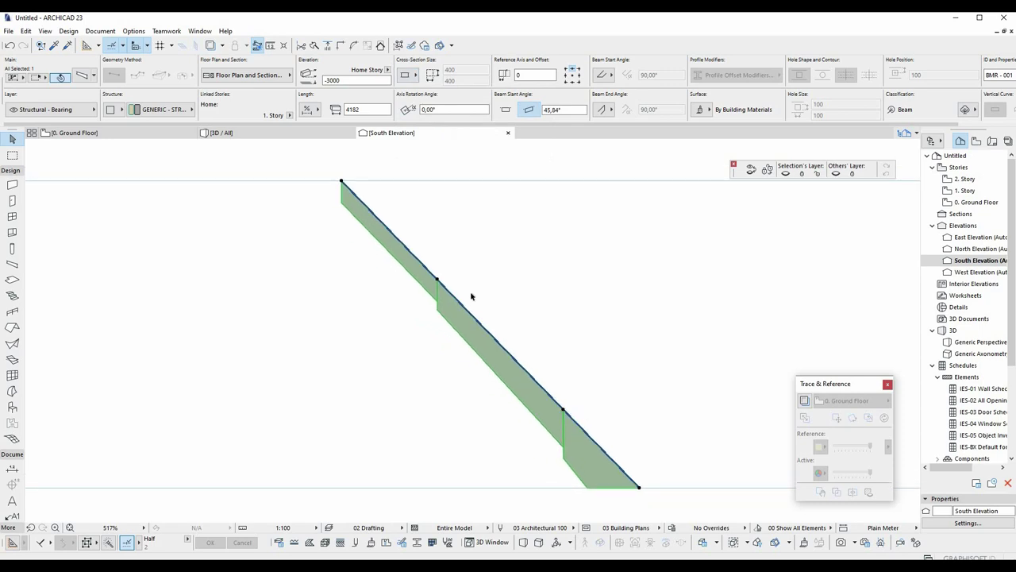
Curve the segmented beam's reference line vertically so it bows outward, to a length of about 4233 mm.
{"action": "scroll", "coordinate": [470, 292], "scroll_direction": "down", "scroll_amount": 1}
{"action": "left_click", "coordinate": [474, 307]}
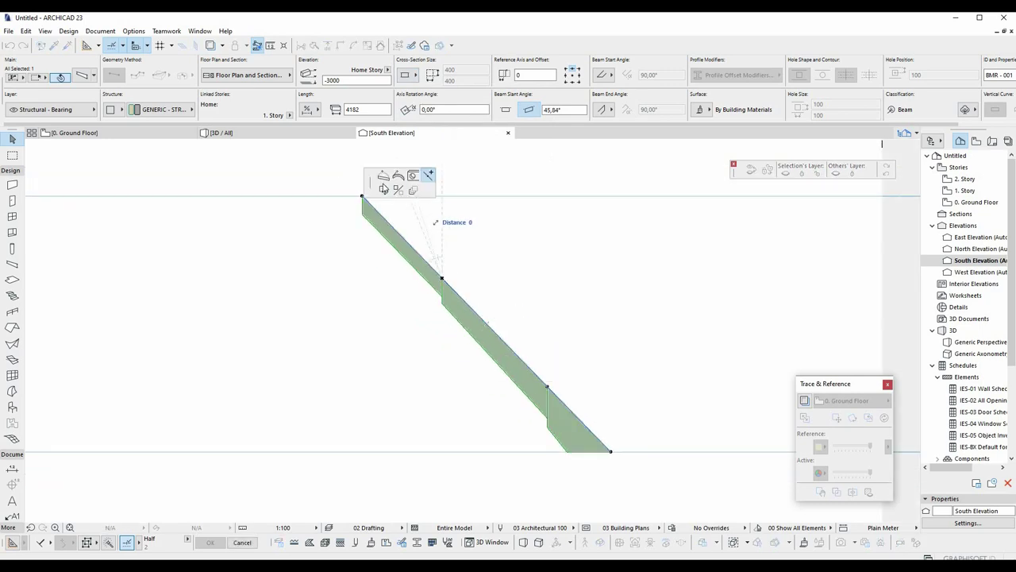
{"action": "left_click", "coordinate": [383, 175]}
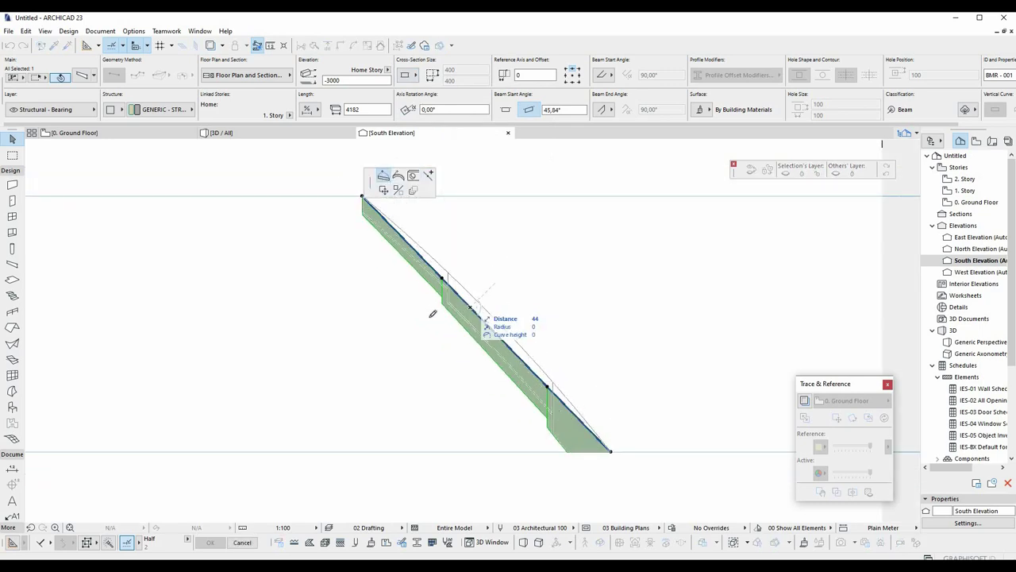
{"action": "left_click", "coordinate": [493, 293]}
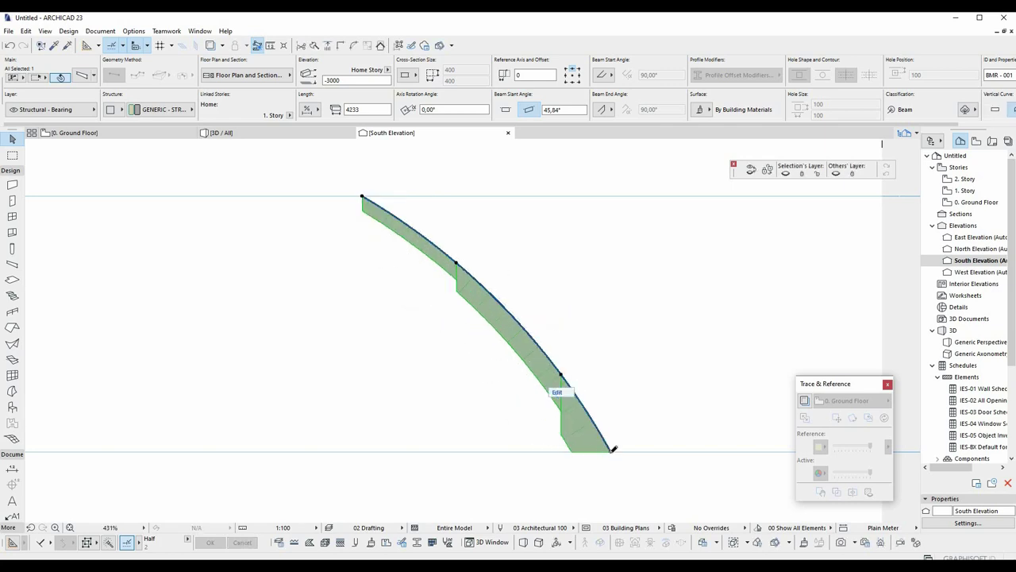
Shorten the curved beam at its upper end to about 2219 mm.
{"action": "left_click", "coordinate": [612, 449]}
{"action": "left_click", "coordinate": [611, 450]}
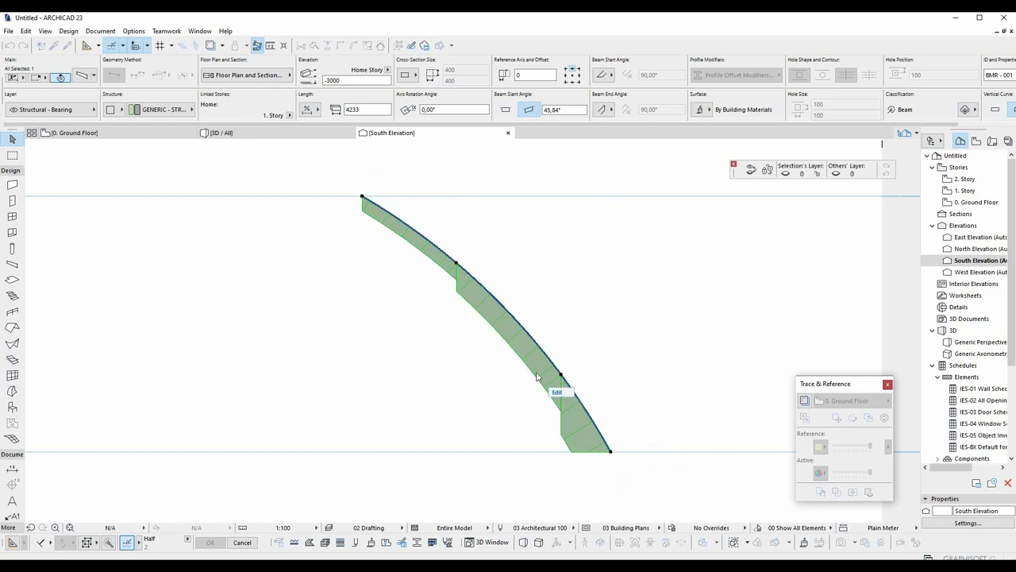
{"action": "left_click", "coordinate": [362, 197]}
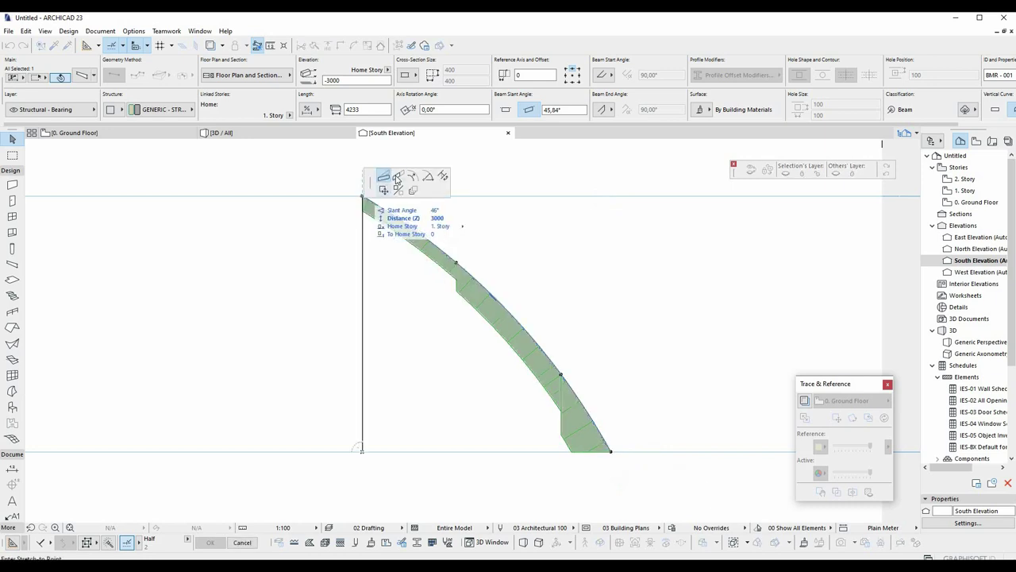
{"action": "left_click", "coordinate": [398, 176]}
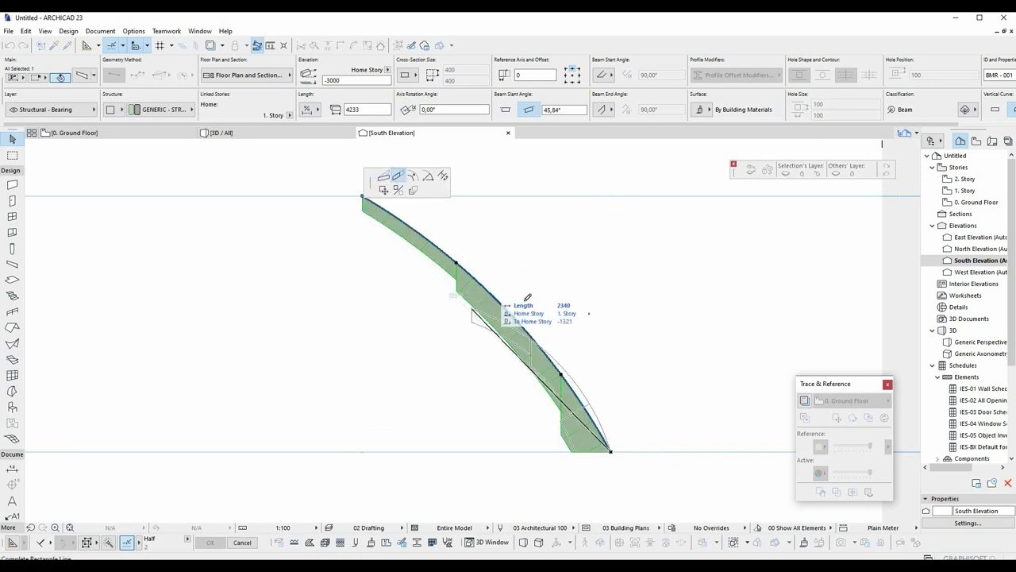
{"action": "left_click", "coordinate": [485, 324]}
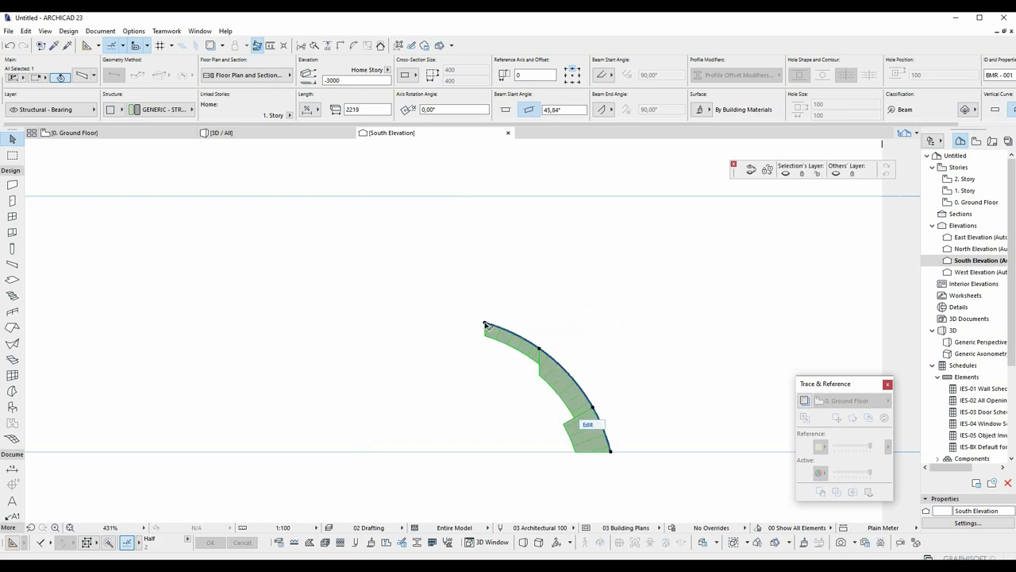
Raise the curved beam's upper end straight up to the 1 Story level.
{"action": "left_click", "coordinate": [486, 324]}
{"action": "left_click", "coordinate": [383, 175]}
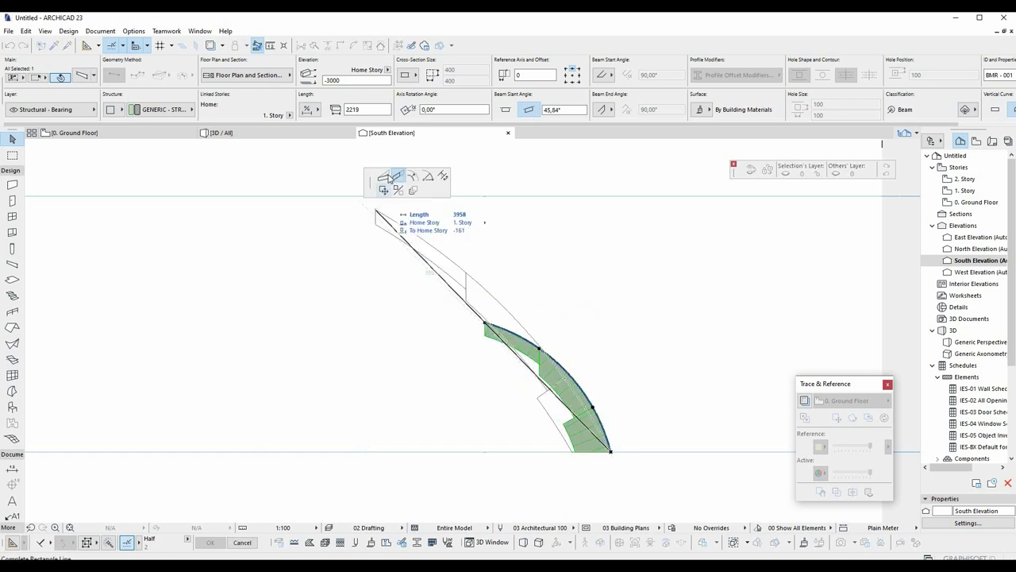
{"action": "left_click", "coordinate": [485, 196]}
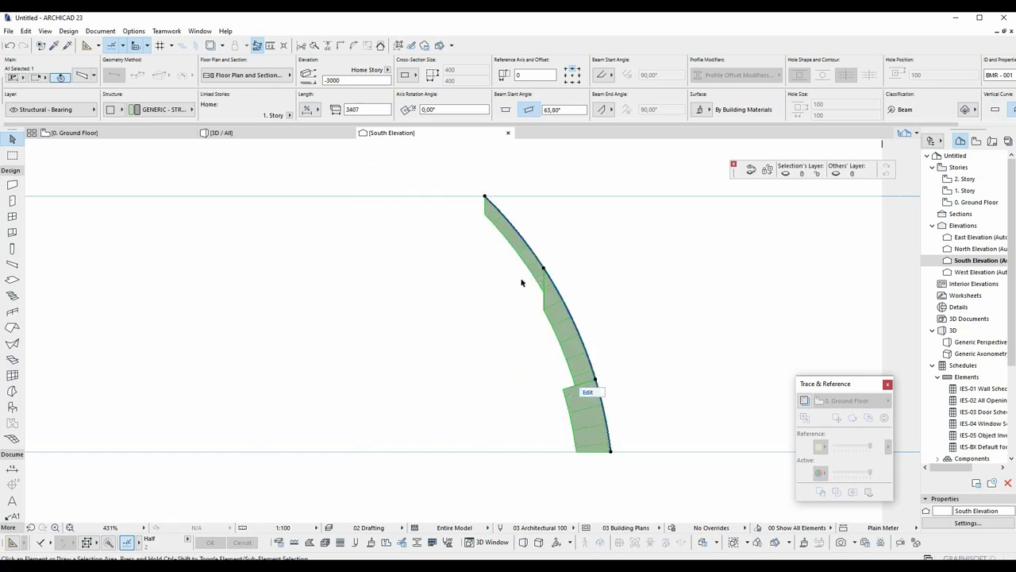
Mirror a copy of the curved beam about a vertical axis through its upper end to form a pointed arch.
{"action": "scroll", "coordinate": [556, 284], "scroll_direction": "down", "scroll_amount": 2}
{"action": "scroll", "coordinate": [535, 260], "scroll_direction": "up", "scroll_amount": 1}
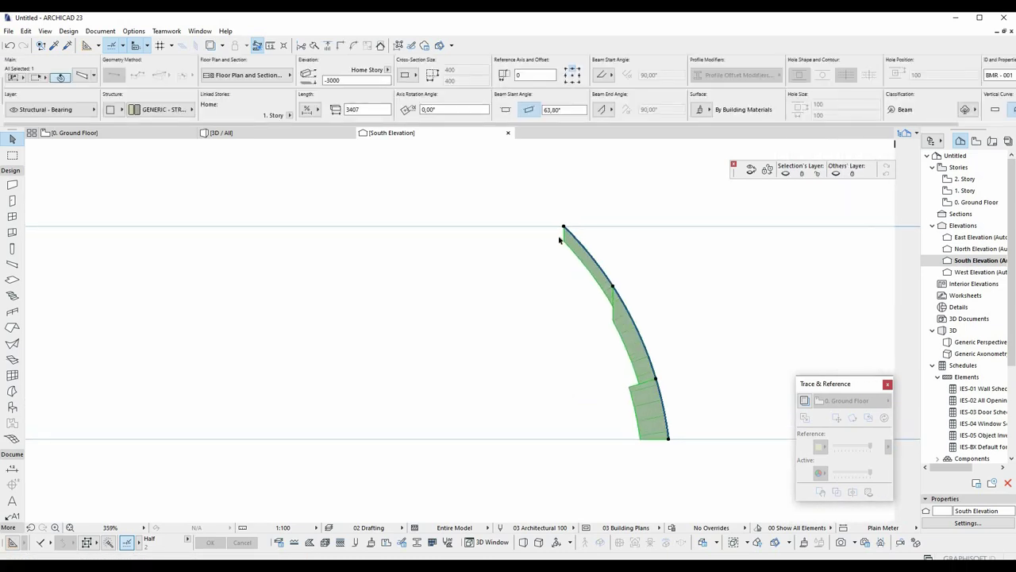
{"action": "key", "text": "ctrl+shift+m"}
{"action": "left_click", "coordinate": [562, 227]}
{"action": "left_click", "coordinate": [562, 259]}
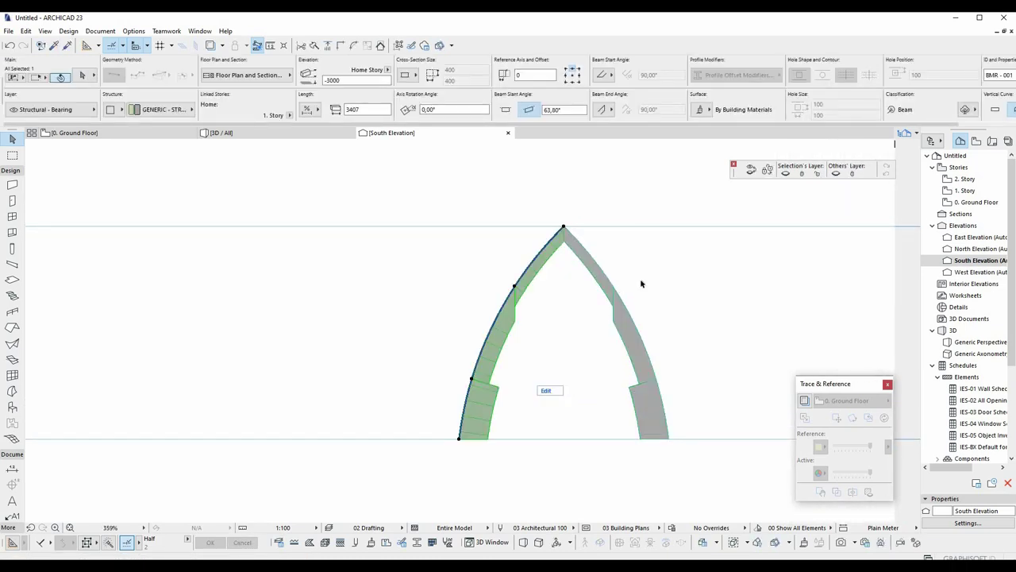
{"action": "middle_click_drag", "start_coordinate": [640, 279], "coordinate": [543, 275]}
{"action": "key", "text": "Escape"}
{"action": "scroll", "coordinate": [535, 323], "scroll_direction": "up", "scroll_amount": 2}
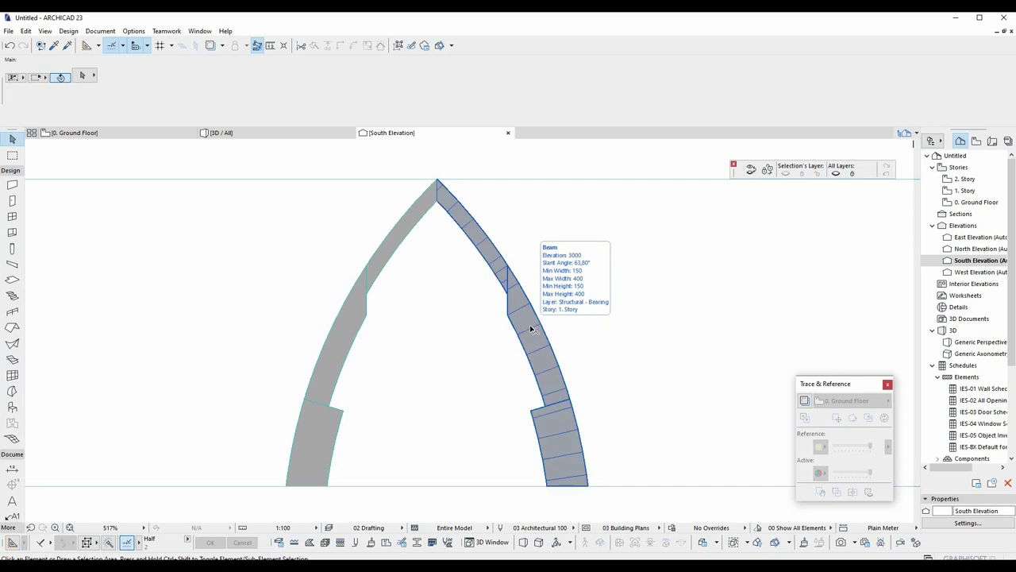
Multiply the pointed arch upward in the ground floor plan with Increment and Spread, making four evenly spaced copies.
{"action": "key", "text": "F2"}
{"action": "left_click_drag", "start_coordinate": [281, 251], "coordinate": [621, 369]}
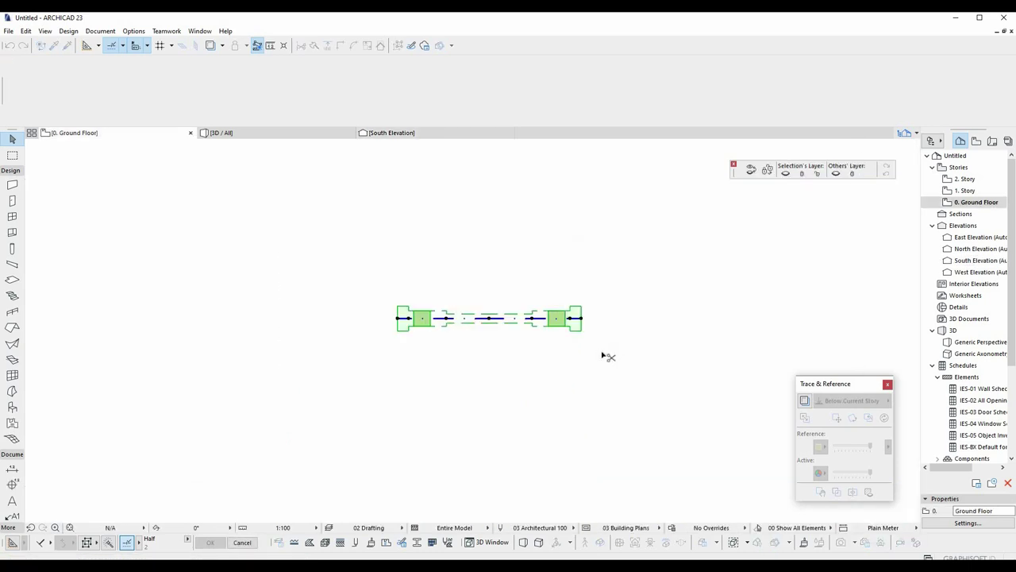
{"action": "key", "text": "ctrl+u"}
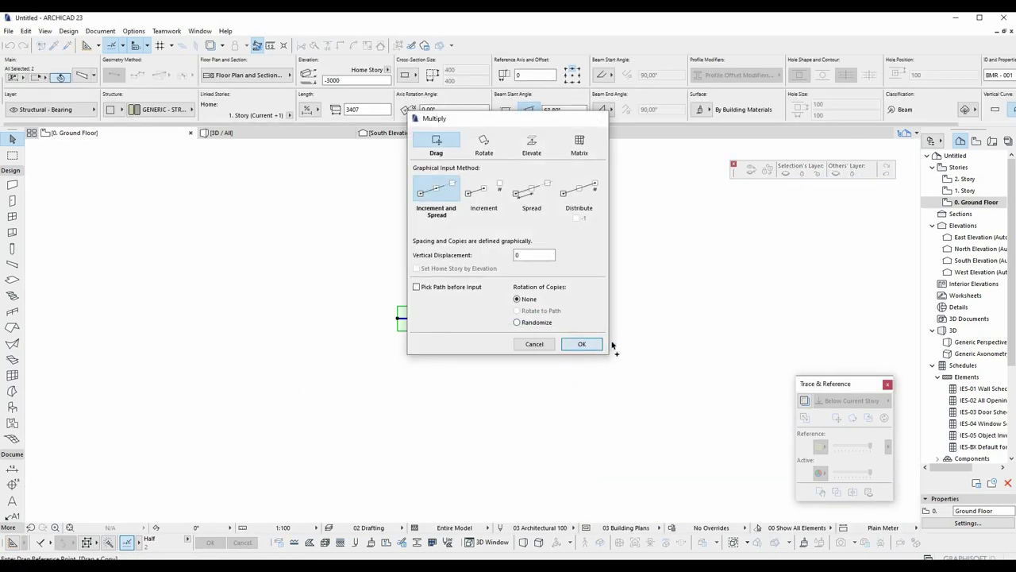
{"action": "left_click", "coordinate": [612, 342]}
{"action": "middle_click_drag", "start_coordinate": [615, 284], "coordinate": [570, 419]}
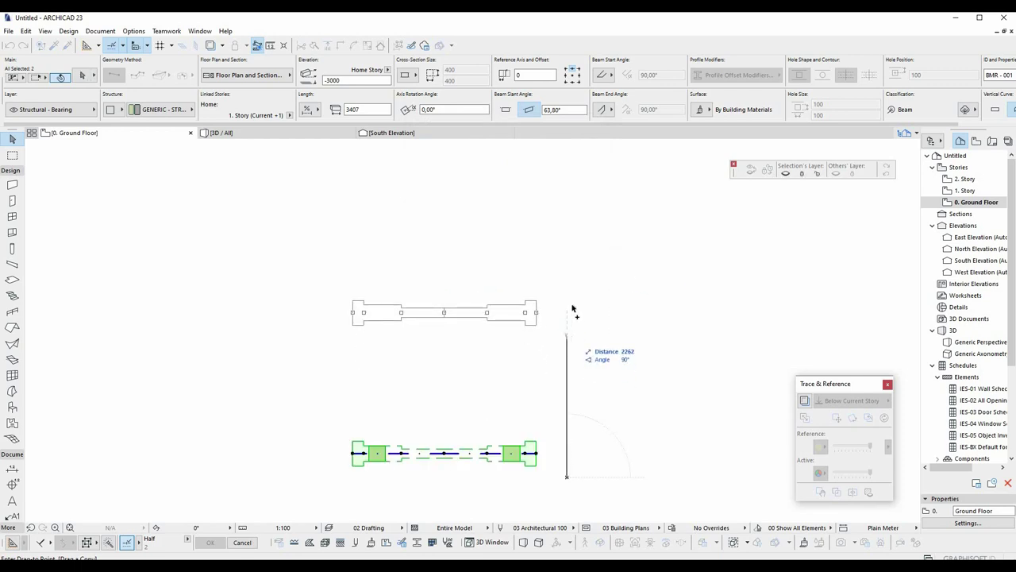
{"action": "scroll", "coordinate": [556, 370], "scroll_direction": "down", "scroll_amount": 3}
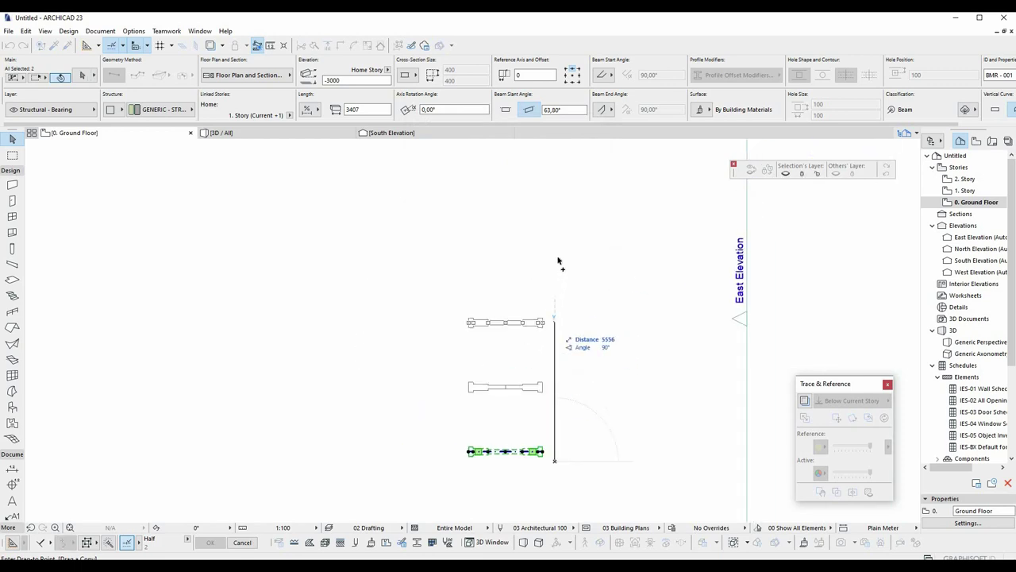
{"action": "left_click", "coordinate": [563, 196]}
{"action": "middle_click_drag", "start_coordinate": [599, 350], "coordinate": [520, 341]}
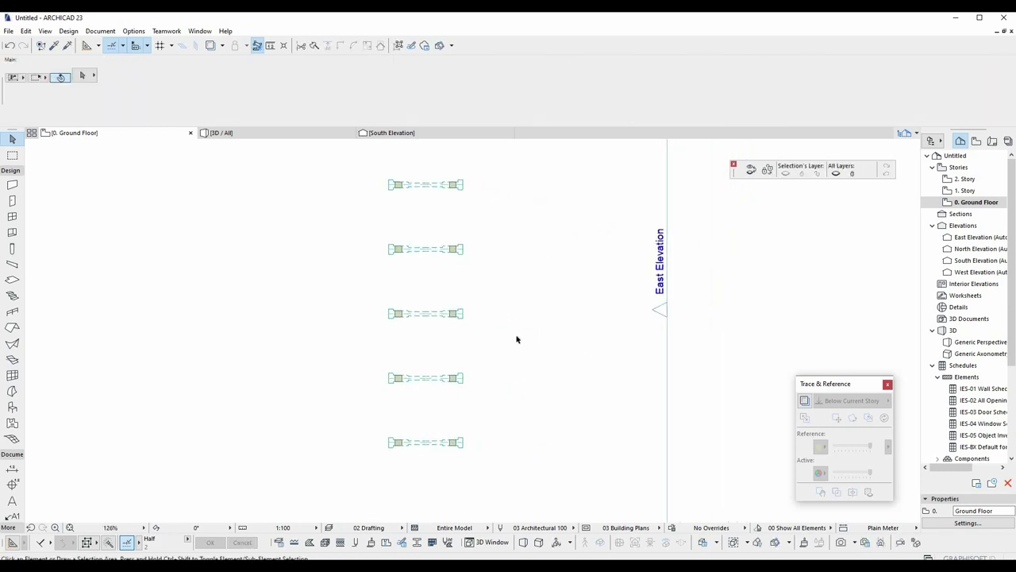
Draw an extruded shell with a basic Reinforced Concrete structure, running along the whole row of arches and spanning their full width.
{"action": "left_click", "coordinate": [12, 344]}
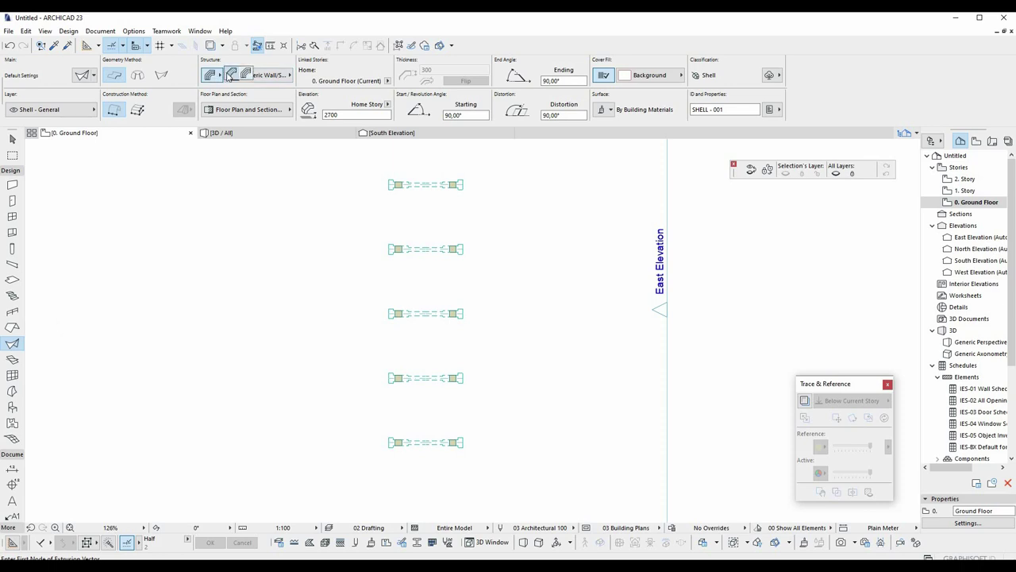
{"action": "left_click", "coordinate": [230, 75]}
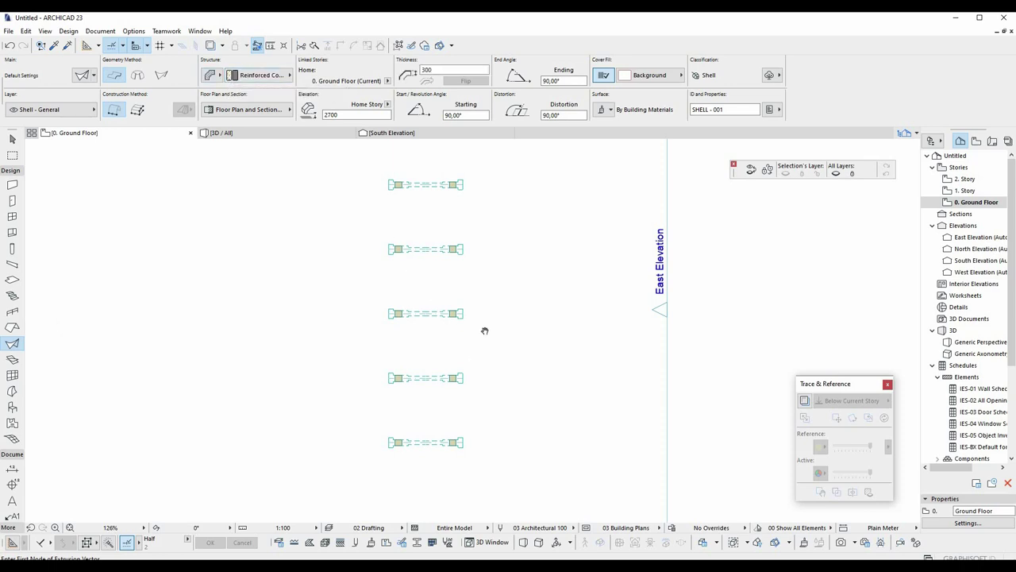
{"action": "middle_click_drag", "start_coordinate": [484, 330], "coordinate": [485, 336]}
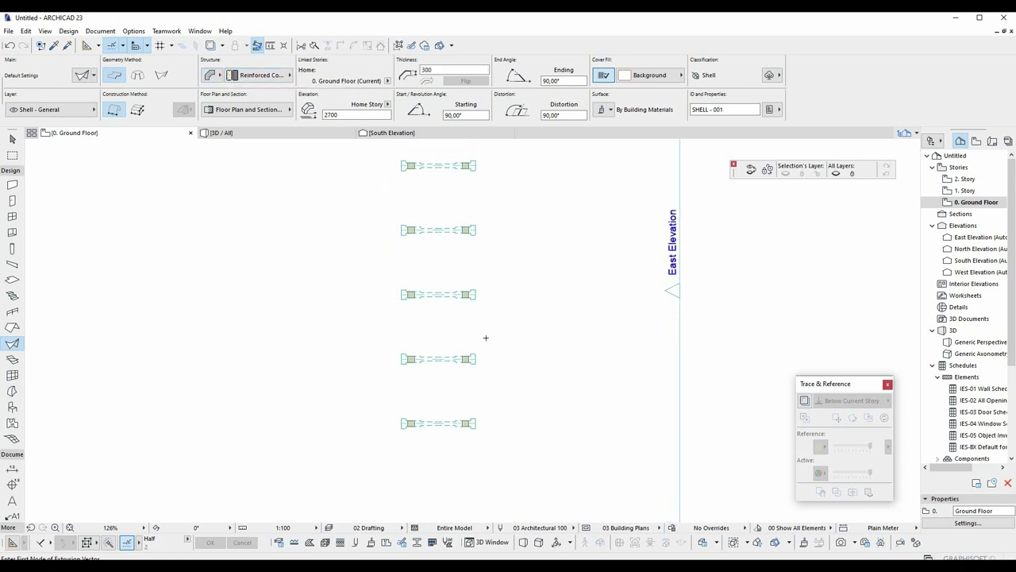
{"action": "scroll", "coordinate": [446, 425], "scroll_direction": "up", "scroll_amount": 4}
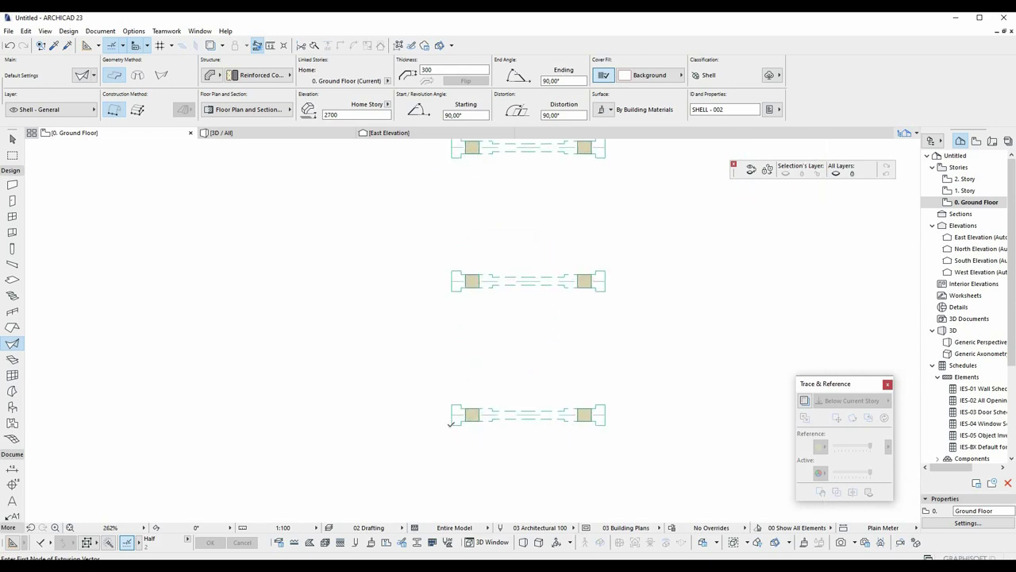
{"action": "left_click", "coordinate": [451, 424]}
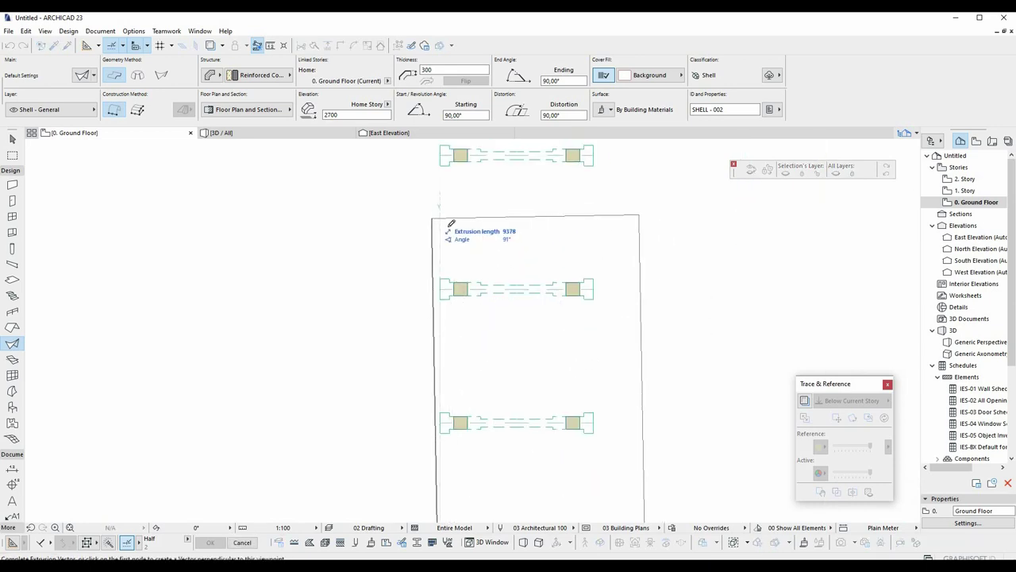
{"action": "left_click", "coordinate": [524, 254]}
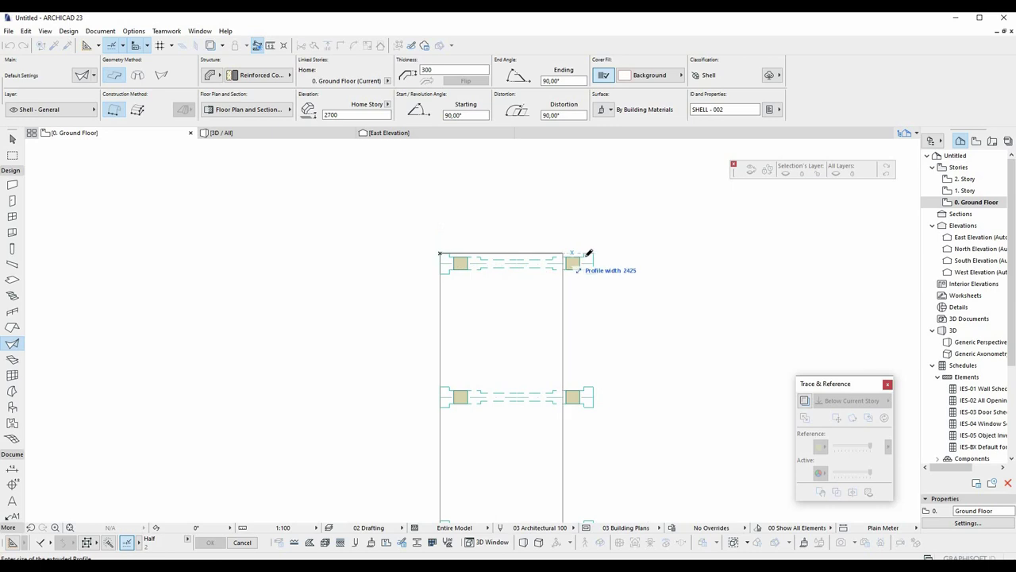
{"action": "left_click", "coordinate": [596, 251]}
{"action": "scroll", "coordinate": [572, 318], "scroll_direction": "down", "scroll_amount": 3}
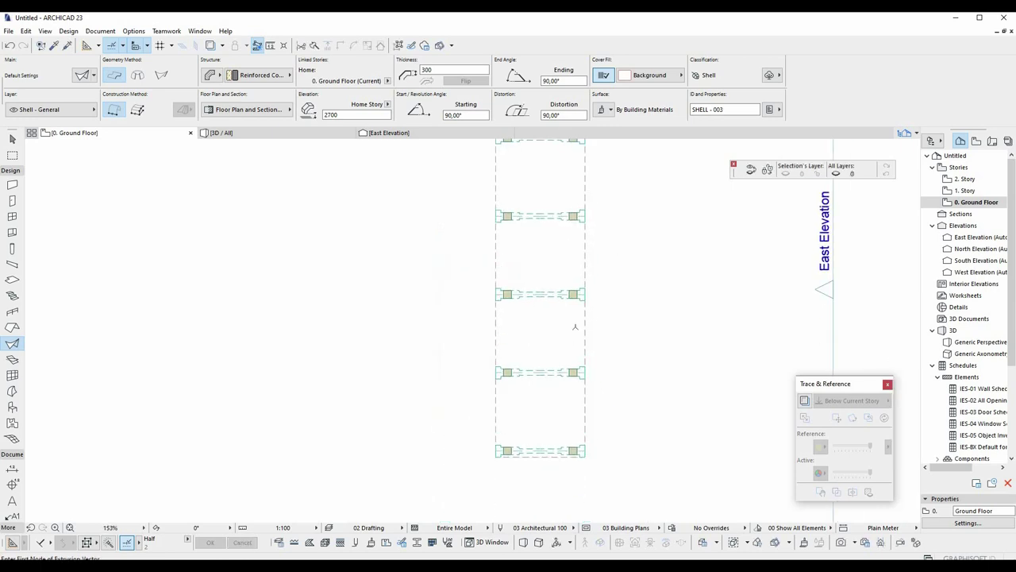
{"action": "key", "text": "Escape"}
In the North Elevation, move the shell straight down until its lower ends rest on the Ground Floor level.
{"action": "double_click", "coordinate": [1006, 237]}
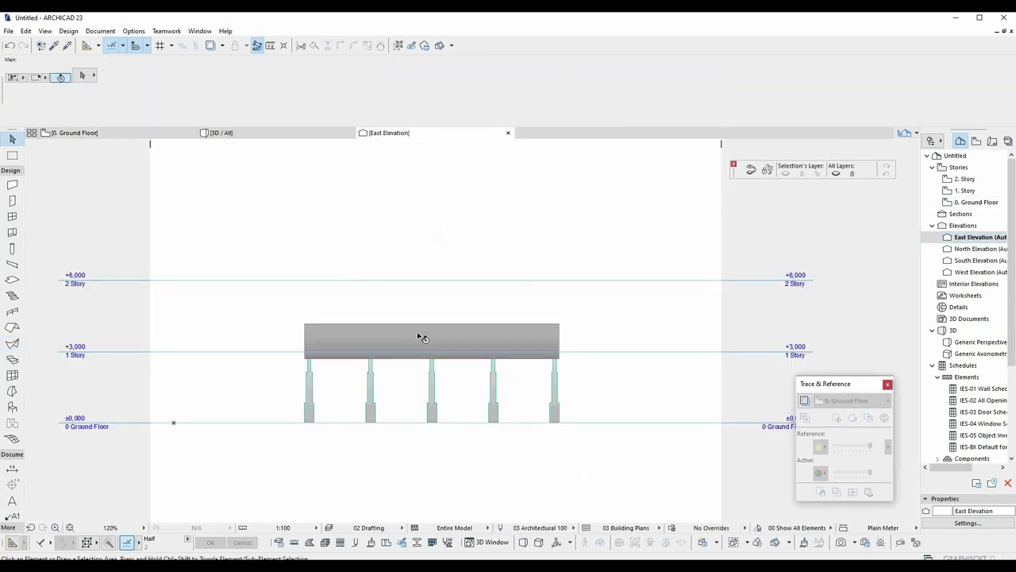
{"action": "left_click", "coordinate": [424, 338]}
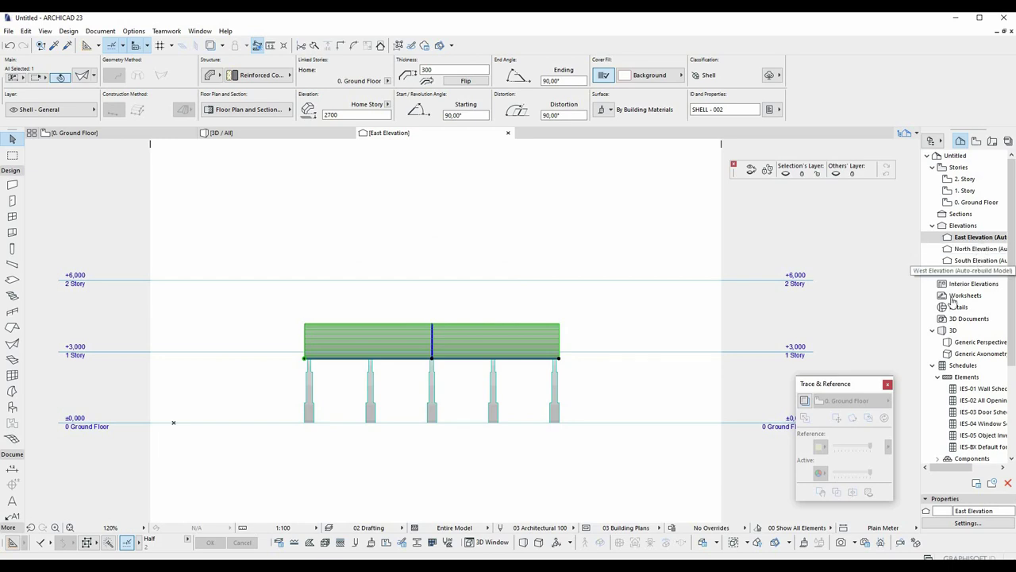
{"action": "double_click", "coordinate": [978, 248]}
{"action": "scroll", "coordinate": [420, 318], "scroll_direction": "up", "scroll_amount": 4}
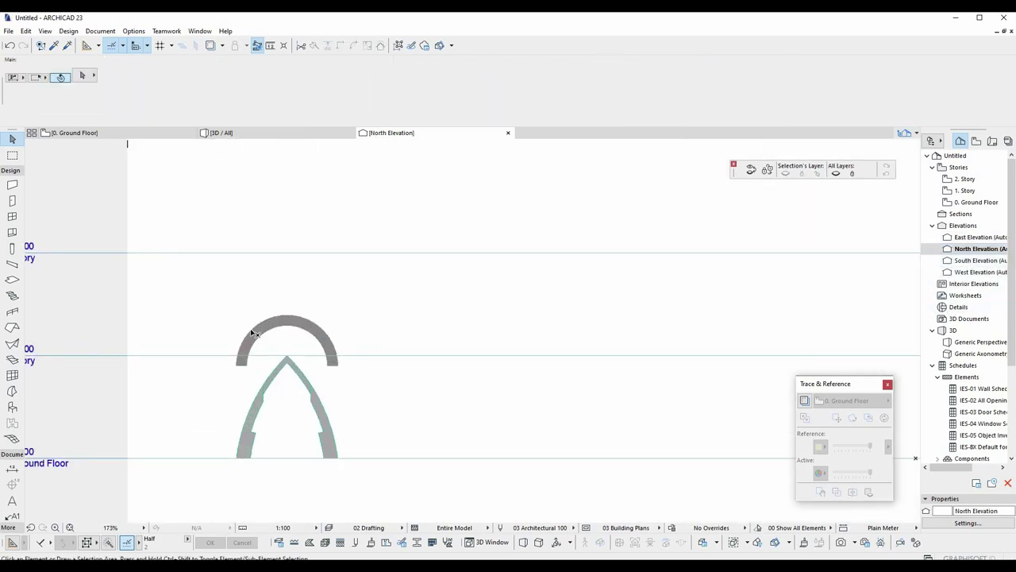
{"action": "left_click", "coordinate": [267, 340]}
{"action": "scroll", "coordinate": [403, 318], "scroll_direction": "up", "scroll_amount": 4}
{"action": "key", "text": "ctrl+d"}
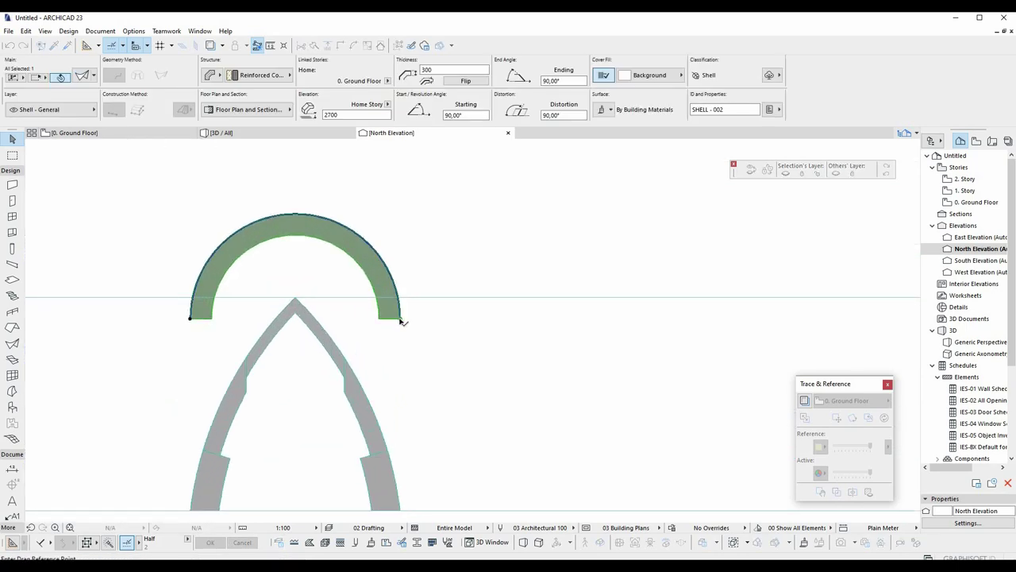
{"action": "left_click", "coordinate": [401, 318]}
{"action": "middle_click_drag", "start_coordinate": [408, 392], "coordinate": [419, 334]}
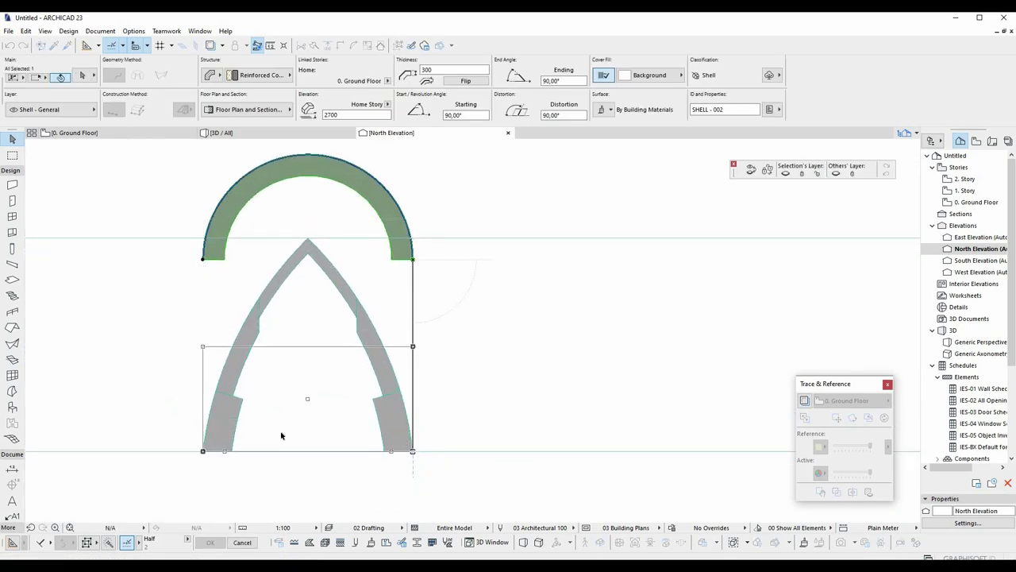
{"action": "left_click", "coordinate": [410, 452]}
Reposition the right-hand end node of the shell's profile to the apex of the pointed arch.
{"action": "scroll", "coordinate": [351, 327], "scroll_direction": "up", "scroll_amount": 3}
{"action": "middle_click_drag", "start_coordinate": [390, 286], "coordinate": [424, 324]}
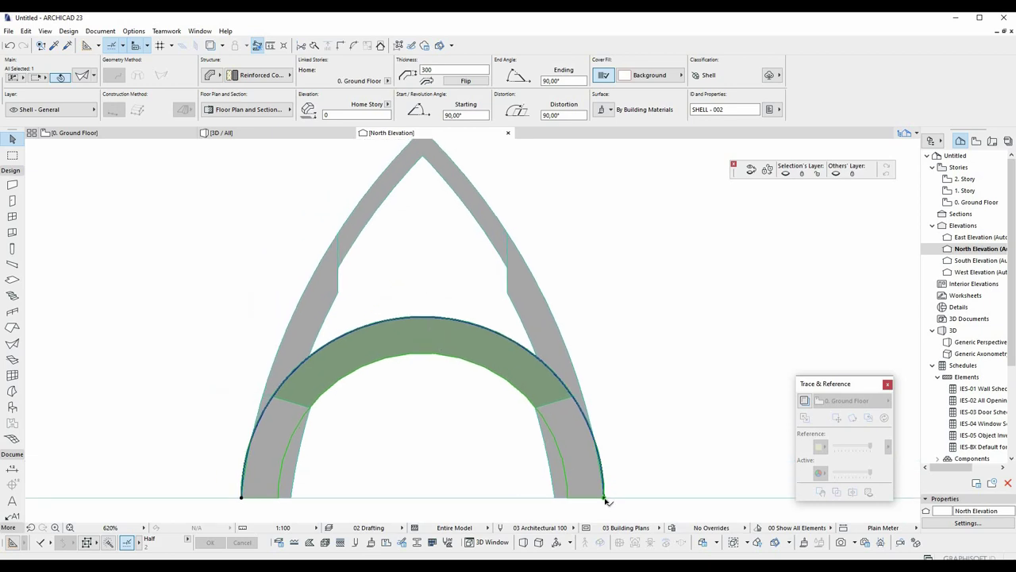
{"action": "left_click", "coordinate": [604, 496]}
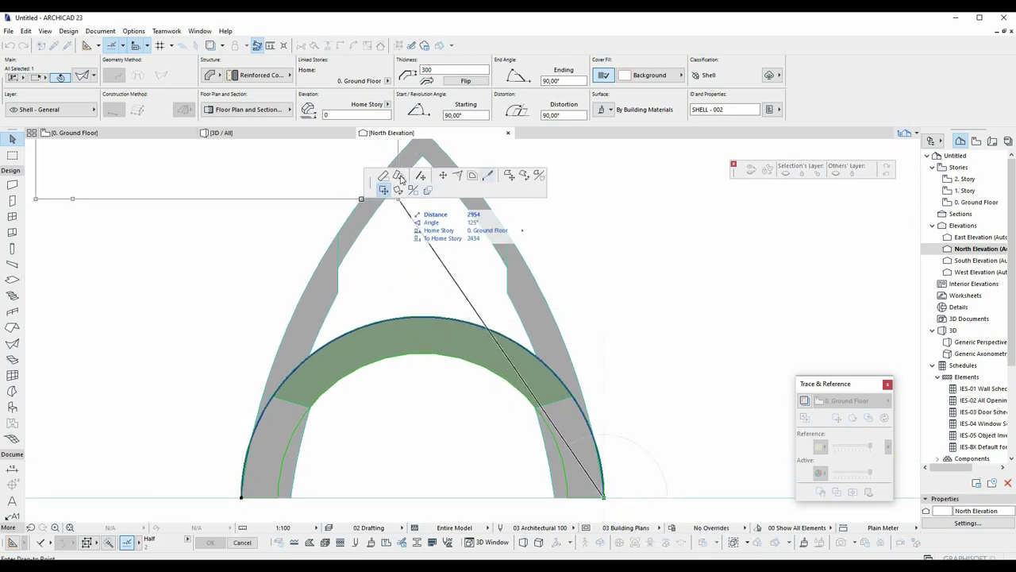
{"action": "left_click", "coordinate": [445, 178]}
{"action": "middle_click_drag", "start_coordinate": [427, 259], "coordinate": [476, 341]}
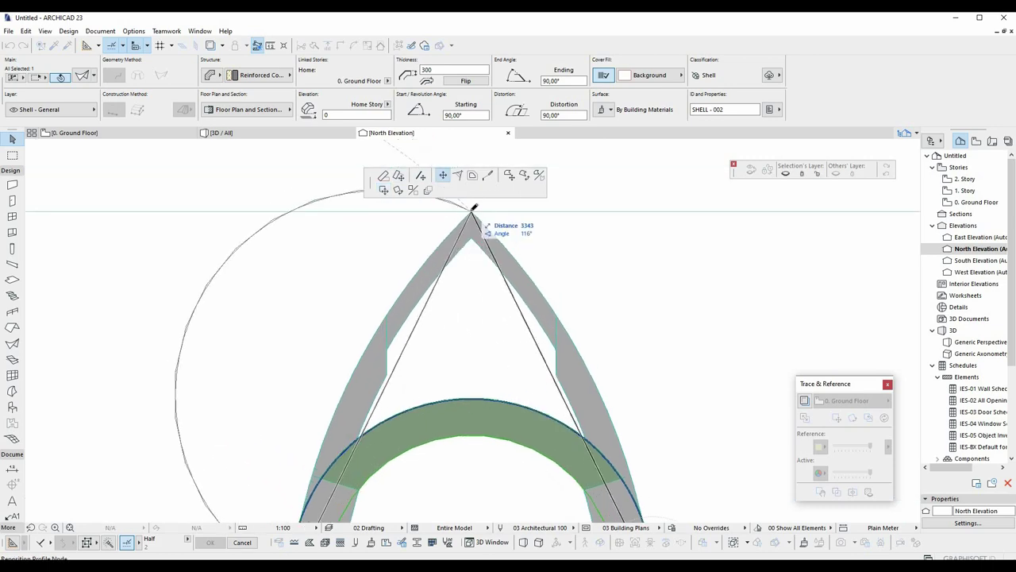
{"action": "left_click", "coordinate": [473, 209]}
{"action": "left_click", "coordinate": [269, 223]}
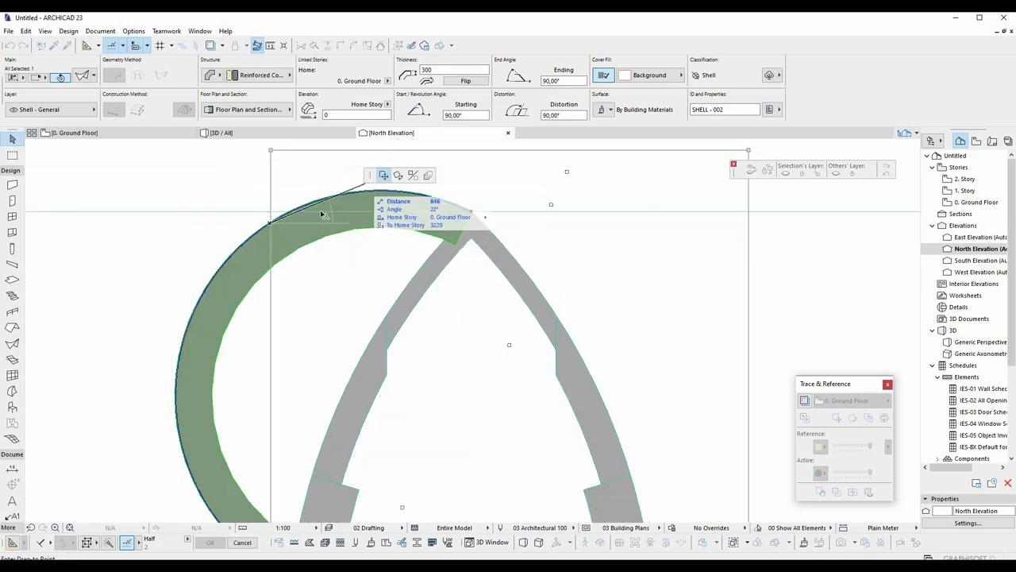
{"action": "key", "text": "Escape"}
{"action": "key", "text": "Escape"}
{"action": "double_click", "coordinate": [239, 248]}
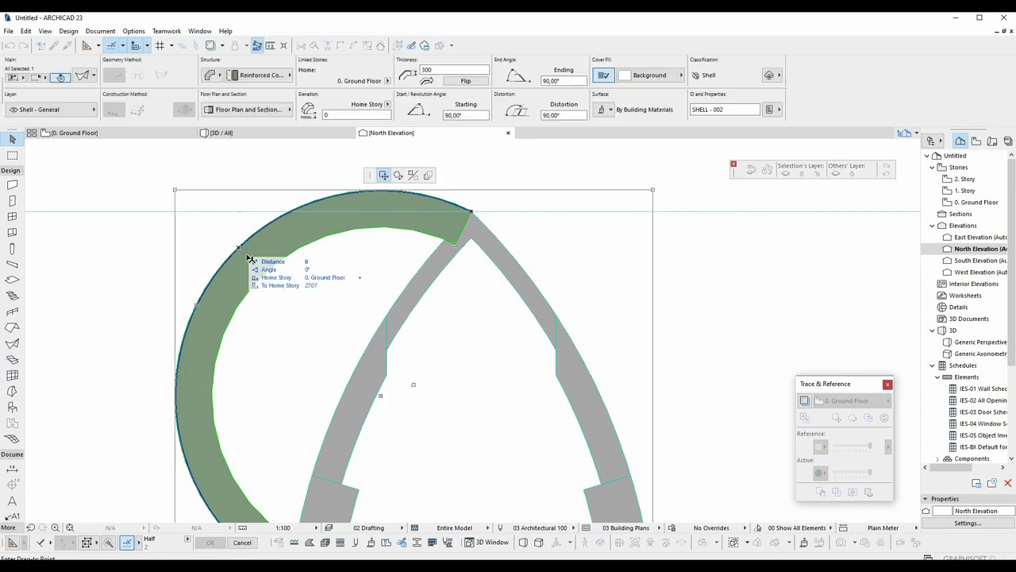
{"action": "key", "text": "Escape"}
Curve the shell's profile to follow the outer edge of the arch's left half and set the shell thickness to 100.
{"action": "middle_click_drag", "start_coordinate": [311, 249], "coordinate": [368, 209]}
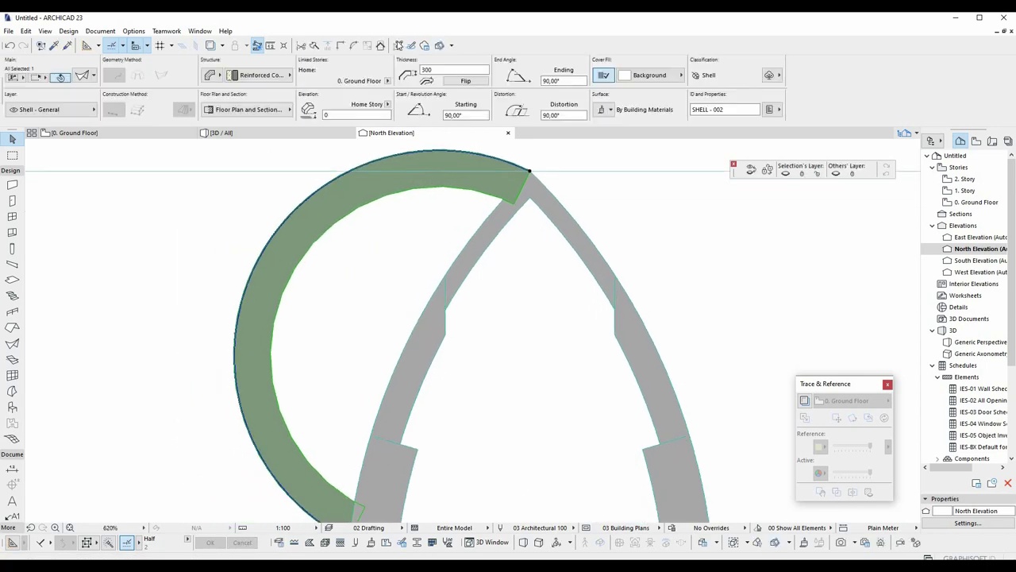
{"action": "left_click", "coordinate": [290, 219]}
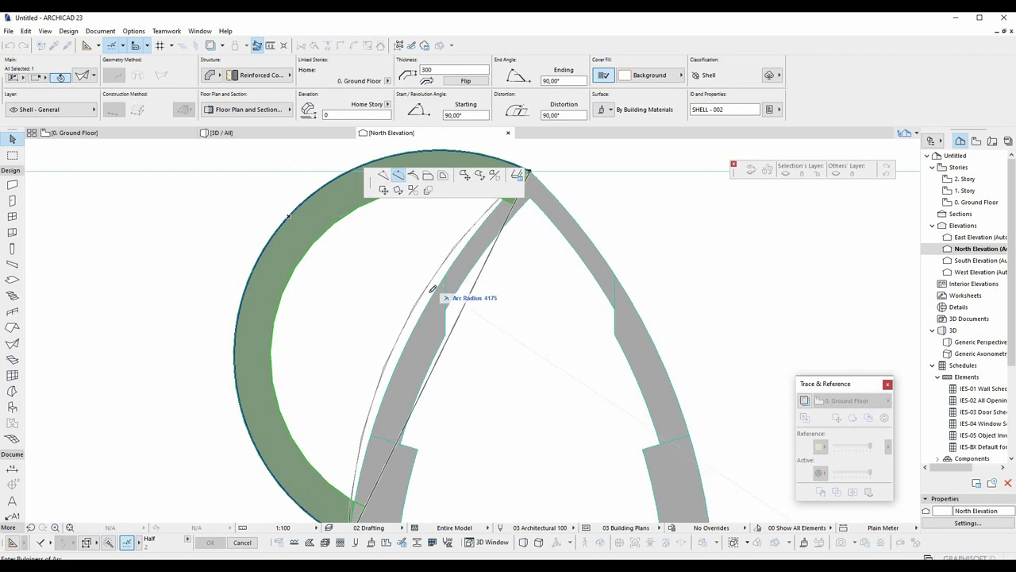
{"action": "left_click", "coordinate": [435, 292]}
{"action": "middle_click_drag", "start_coordinate": [474, 201], "coordinate": [438, 178]}
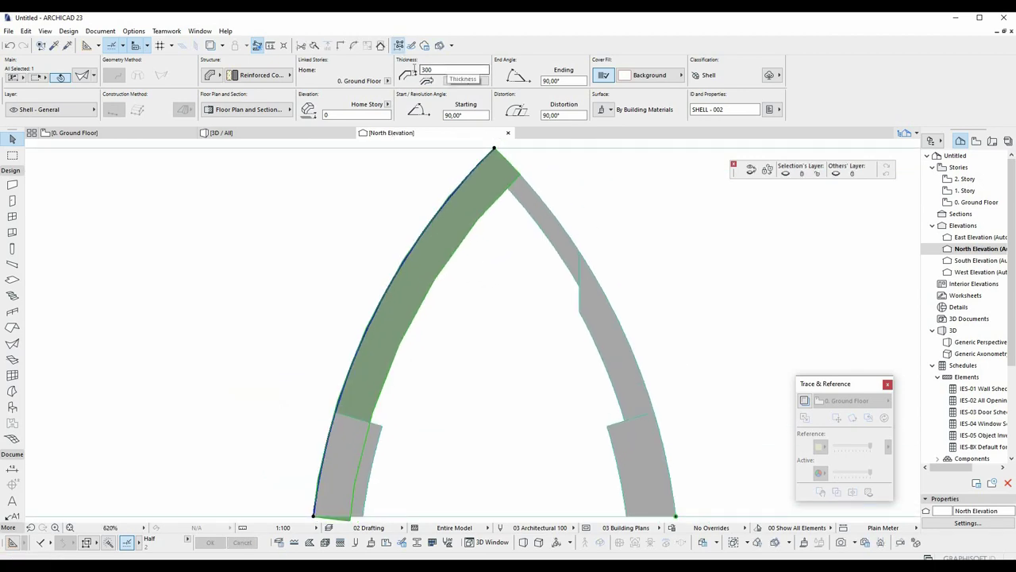
{"action": "type", "text": "00"}
{"action": "key", "text": "Return"}
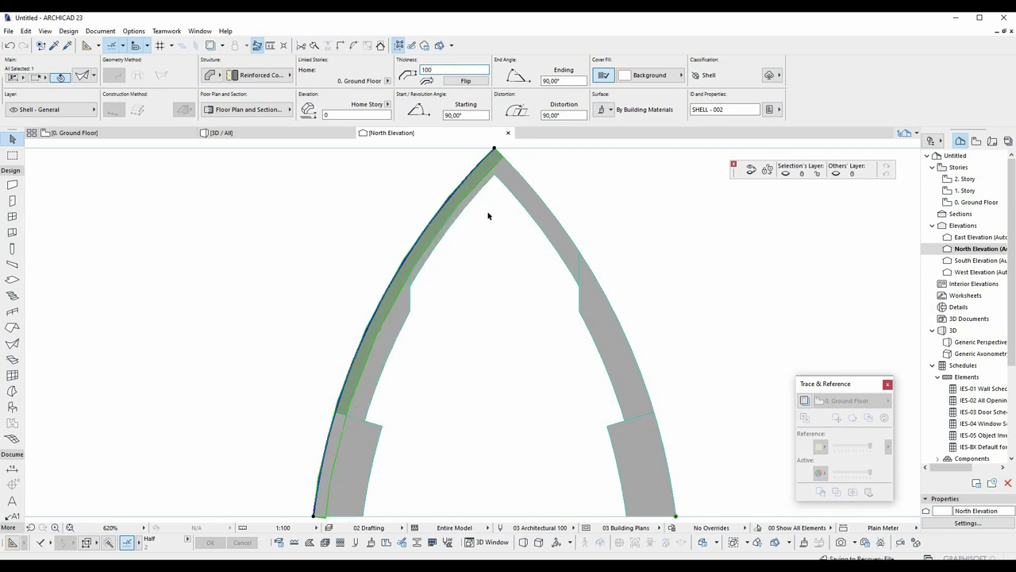
Mirror a copy of the shell about the vertical axis through the apex and offset the copy's profile inward by 25.
{"action": "middle_click_drag", "start_coordinate": [510, 203], "coordinate": [498, 276]}
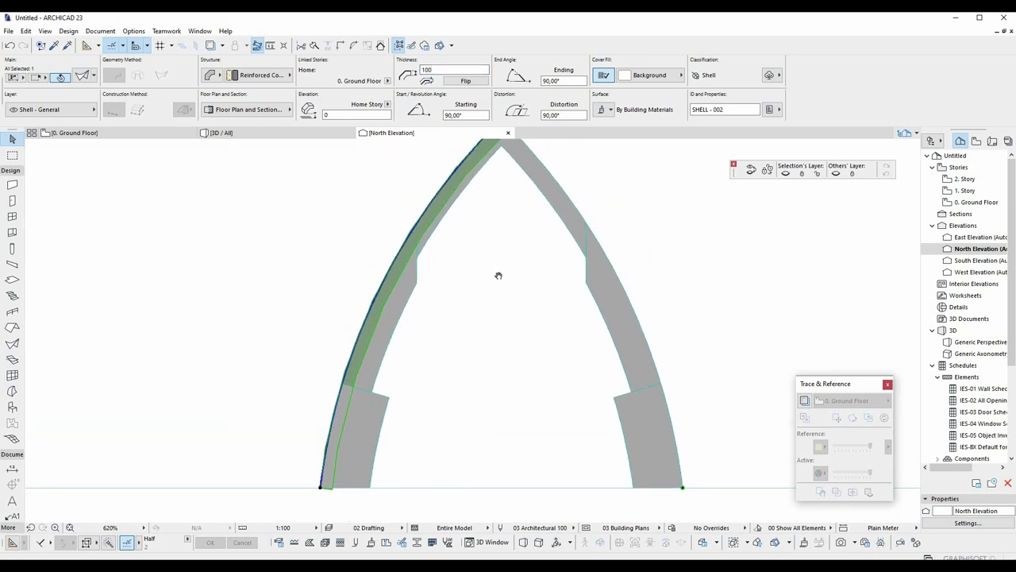
{"action": "scroll", "coordinate": [498, 275], "scroll_direction": "up", "scroll_amount": 2}
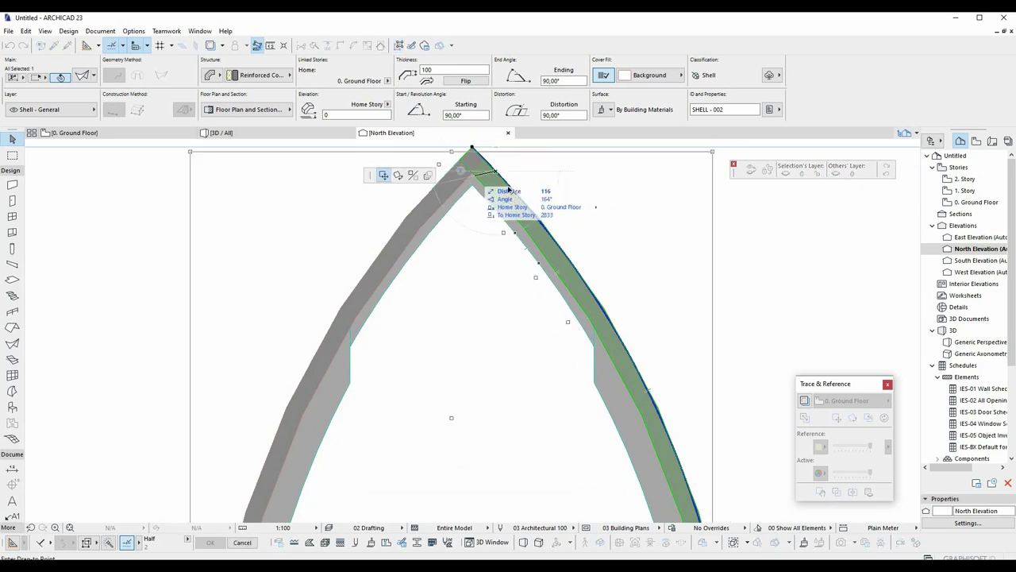
{"action": "left_click", "coordinate": [513, 192]}
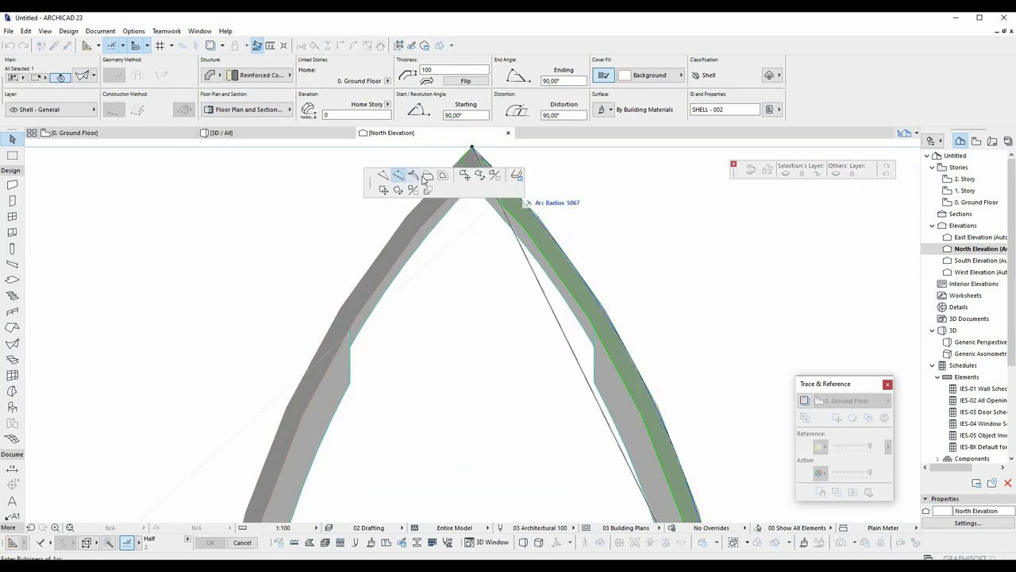
{"action": "middle_click_drag", "start_coordinate": [524, 247], "coordinate": [515, 284]}
{"action": "scroll", "coordinate": [517, 239], "scroll_direction": "up", "scroll_amount": 3}
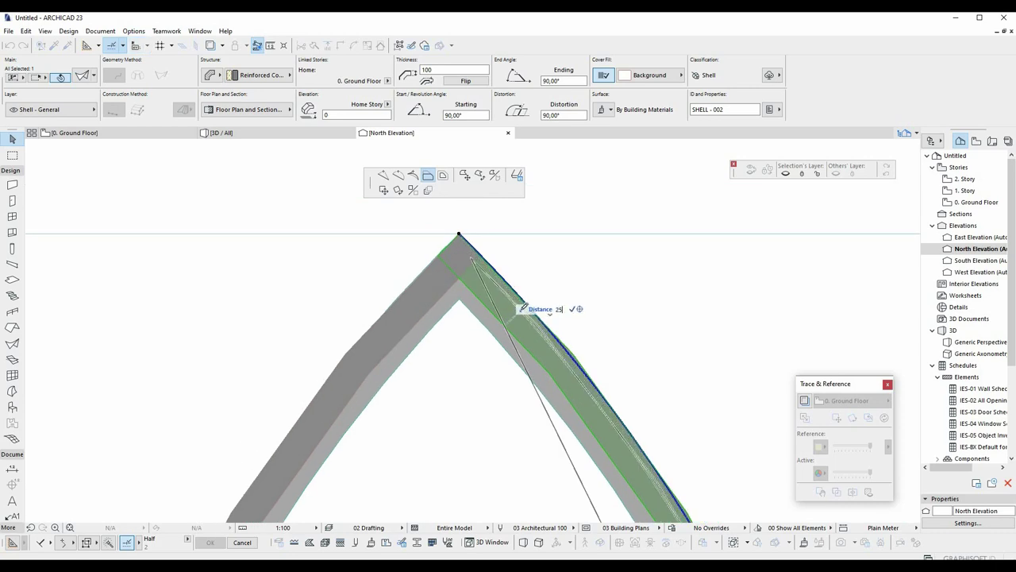
{"action": "key", "text": "Return"}
Replace the original left-hand shell with a copy of the offset shell mirrored about the vertical axis through the apex.
{"action": "left_click", "coordinate": [449, 292]}
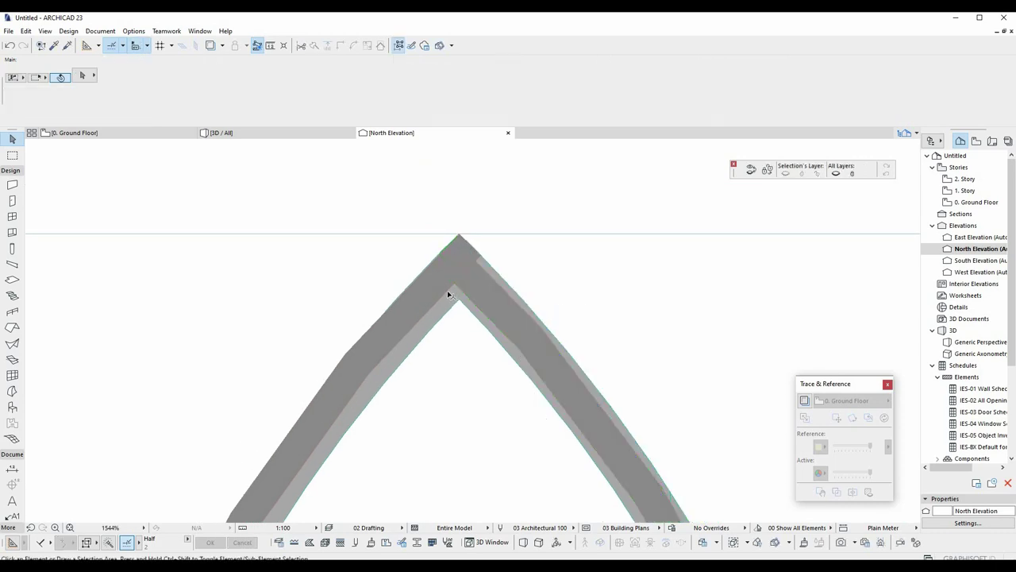
{"action": "key", "text": "Delete"}
{"action": "left_click", "coordinate": [485, 275]}
{"action": "key", "text": "ctrl+shift+m"}
{"action": "left_click", "coordinate": [459, 234]}
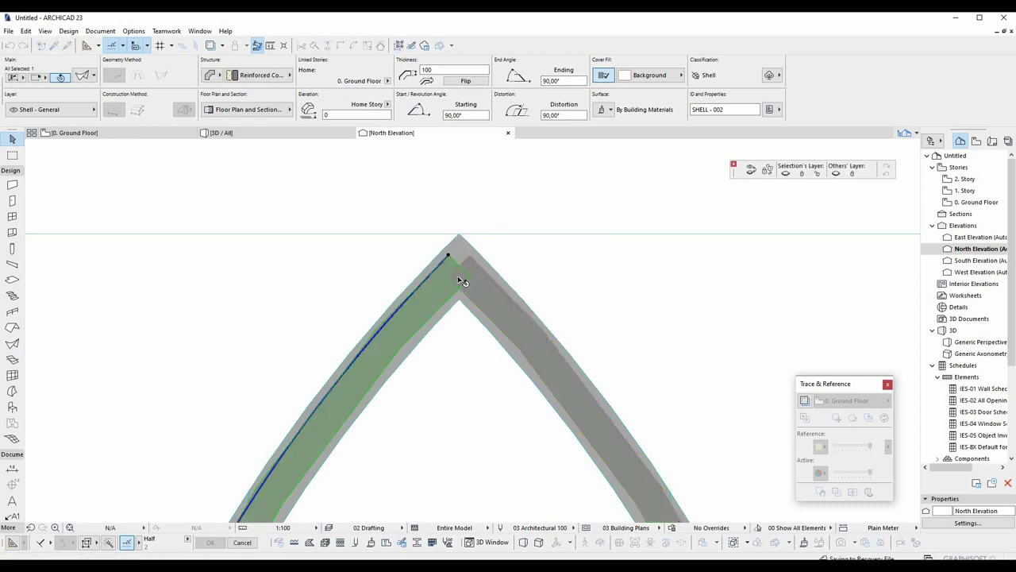
{"action": "left_click", "coordinate": [459, 280]}
Examine how both shells sit within the arch beams, from their lower ends up to the apex.
{"action": "scroll", "coordinate": [501, 322], "scroll_direction": "down", "scroll_amount": 4}
{"action": "middle_click_drag", "start_coordinate": [501, 321], "coordinate": [474, 169]}
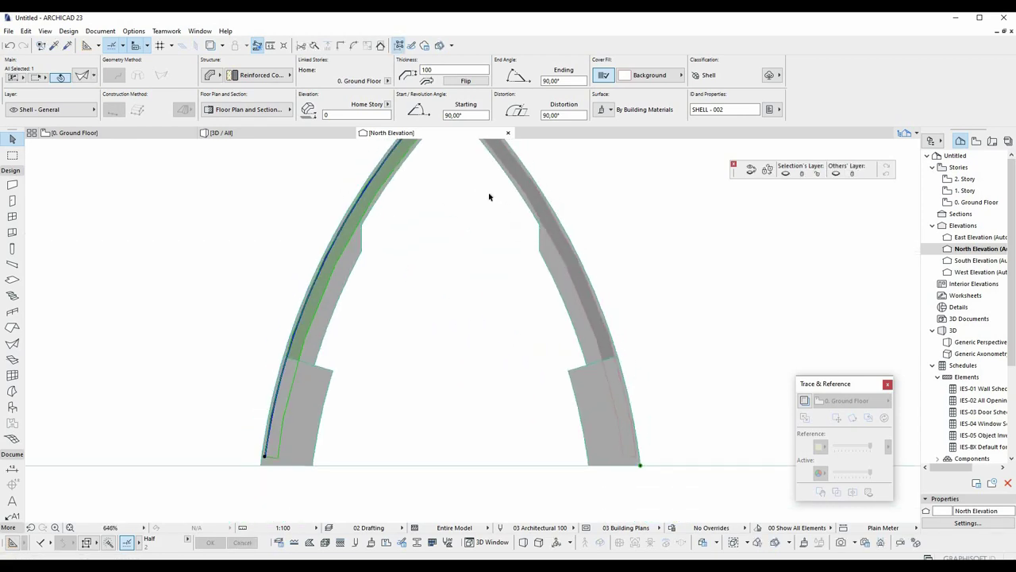
{"action": "scroll", "coordinate": [493, 278], "scroll_direction": "up", "scroll_amount": 4}
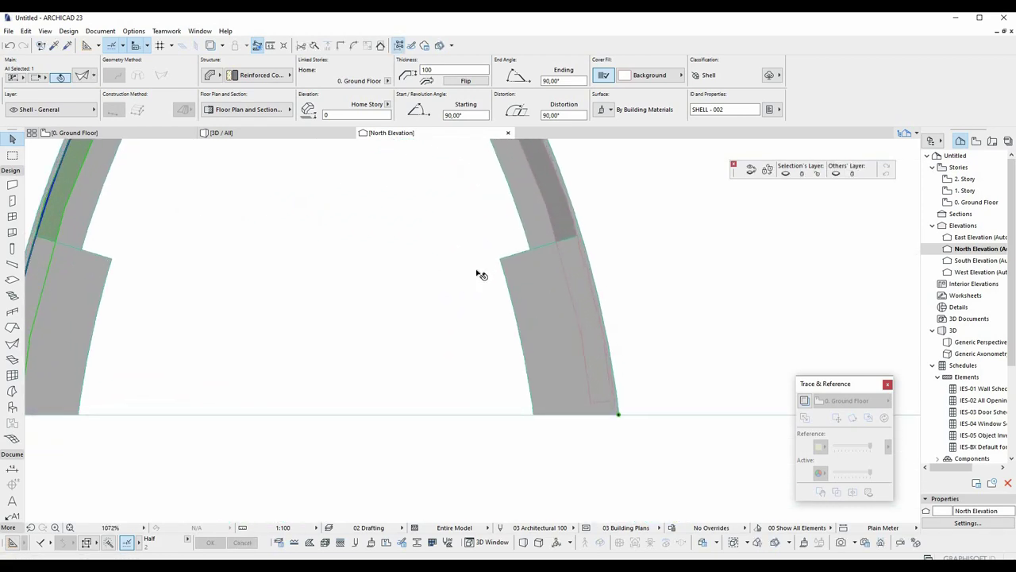
{"action": "scroll", "coordinate": [477, 272], "scroll_direction": "down", "scroll_amount": 3}
{"action": "middle_click_drag", "start_coordinate": [476, 273], "coordinate": [550, 417]}
{"action": "middle_click_drag", "start_coordinate": [450, 199], "coordinate": [461, 240]}
{"action": "scroll", "coordinate": [465, 177], "scroll_direction": "up", "scroll_amount": 2}
{"action": "middle_click_drag", "start_coordinate": [496, 437], "coordinate": [505, 398]}
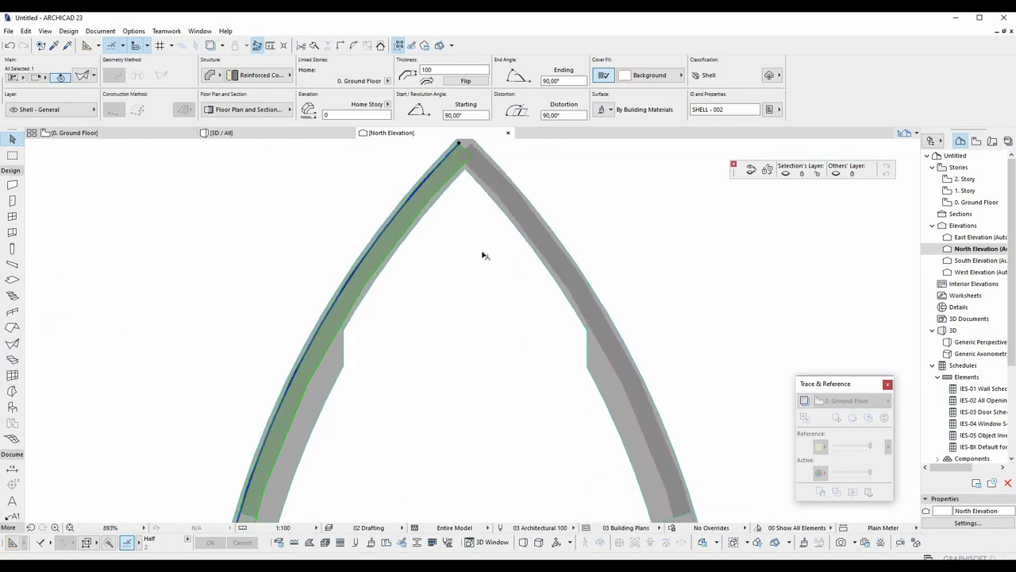
Delete the left-hand shell and extend the upper end of the right-hand shell's profile to the arch's apex.
{"action": "middle_click_drag", "start_coordinate": [480, 142], "coordinate": [483, 254]}
{"action": "middle_click_drag", "start_coordinate": [564, 433], "coordinate": [549, 333]}
{"action": "middle_click_drag", "start_coordinate": [488, 173], "coordinate": [529, 357]}
{"action": "key", "text": "Escape"}
{"action": "scroll", "coordinate": [504, 341], "scroll_direction": "up", "scroll_amount": 4}
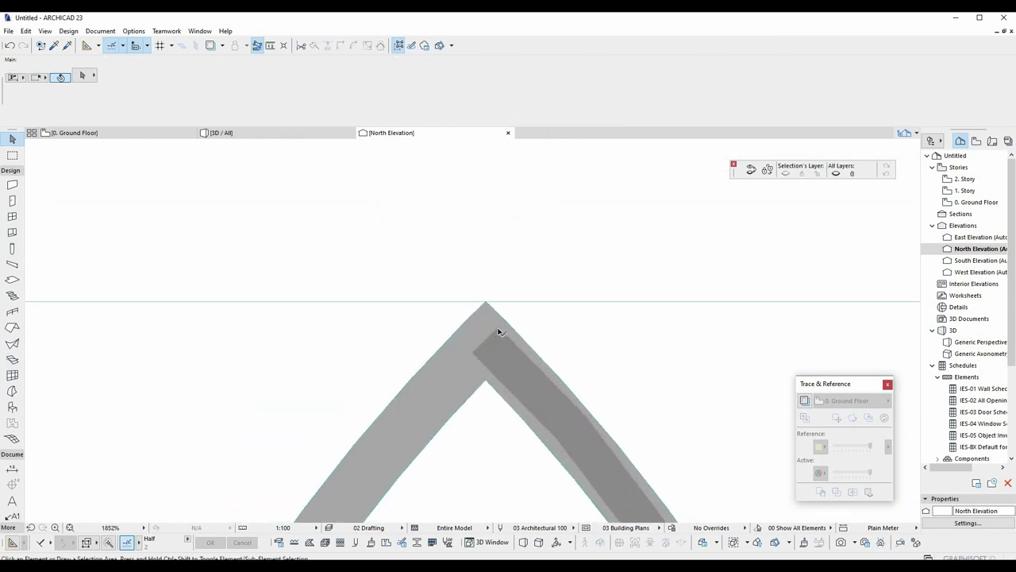
{"action": "left_click", "coordinate": [499, 329]}
{"action": "left_click", "coordinate": [498, 327]}
{"action": "scroll", "coordinate": [499, 327], "scroll_direction": "up", "scroll_amount": 3}
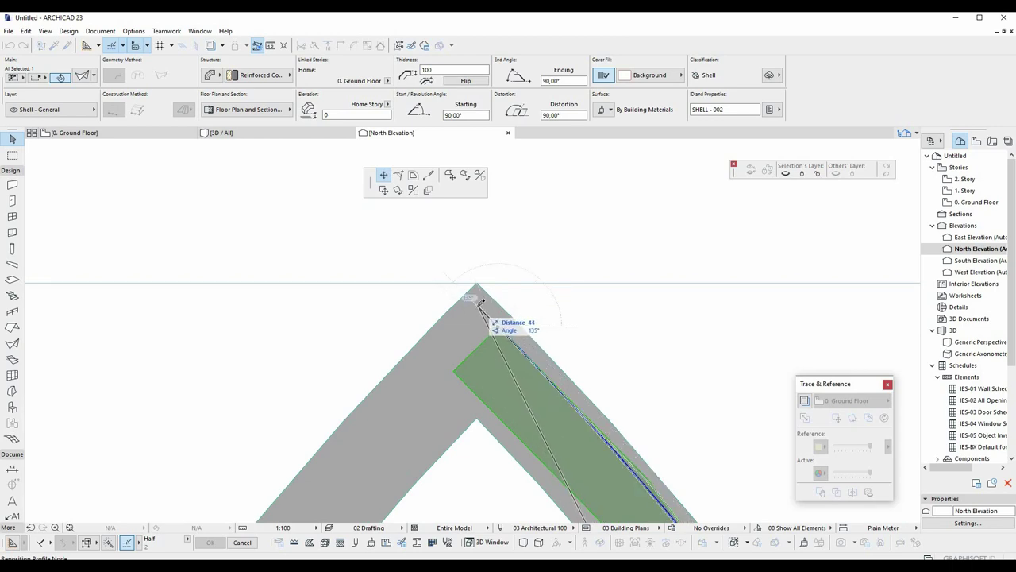
{"action": "left_click", "coordinate": [480, 302]}
Extend the lower end of the right-hand shell's profile down to the base line of the arch.
{"action": "scroll", "coordinate": [524, 341], "scroll_direction": "down", "scroll_amount": 2}
{"action": "scroll", "coordinate": [548, 351], "scroll_direction": "up", "scroll_amount": 3}
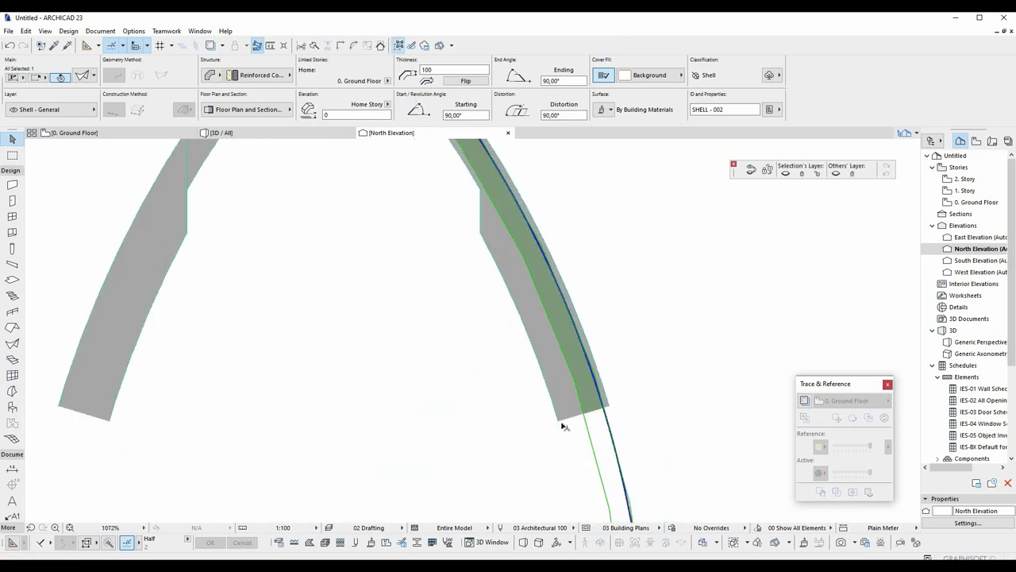
{"action": "scroll", "coordinate": [548, 352], "scroll_direction": "up", "scroll_amount": 3}
{"action": "left_click", "coordinate": [540, 270]}
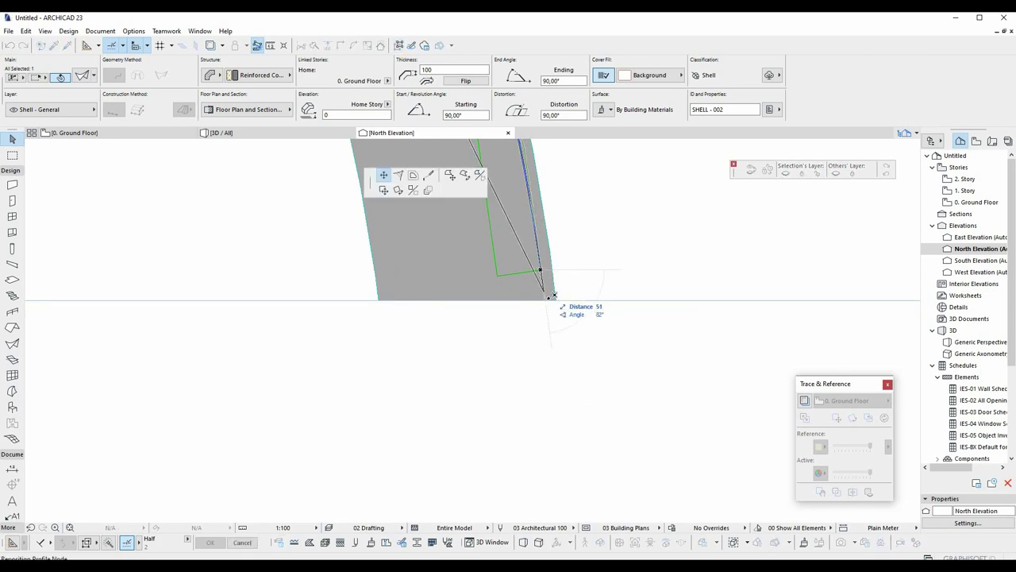
{"action": "left_click", "coordinate": [545, 301]}
{"action": "scroll", "coordinate": [456, 359], "scroll_direction": "down", "scroll_amount": 5}
{"action": "middle_click_drag", "start_coordinate": [447, 287], "coordinate": [551, 398]}
{"action": "scroll", "coordinate": [550, 397], "scroll_direction": "down", "scroll_amount": 4}
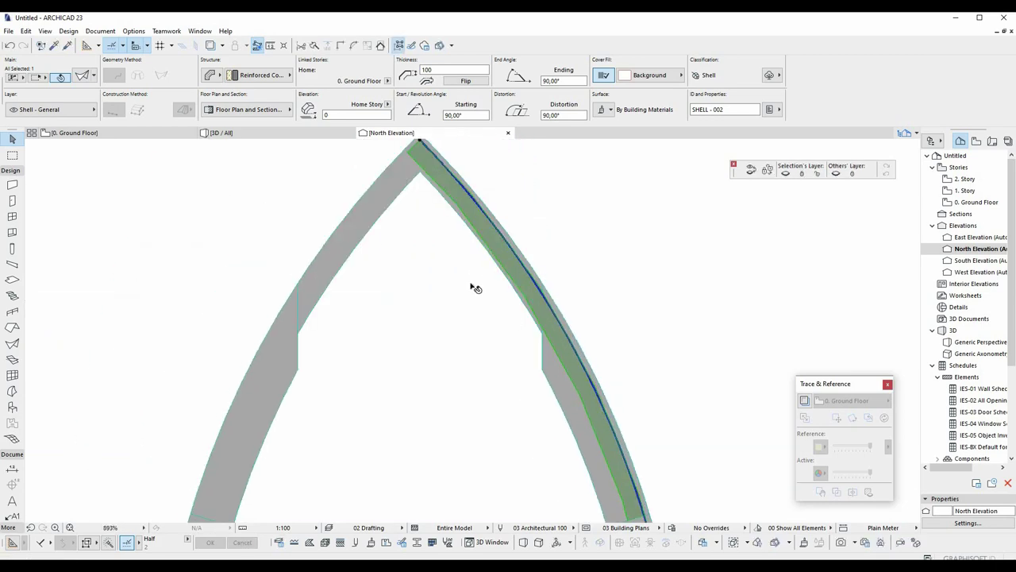
Mirror a copy of the extended shell about the vertical axis through the apex to cover the arch's left half.
{"action": "scroll", "coordinate": [457, 229], "scroll_direction": "up", "scroll_amount": 4}
{"action": "left_click", "coordinate": [457, 227]}
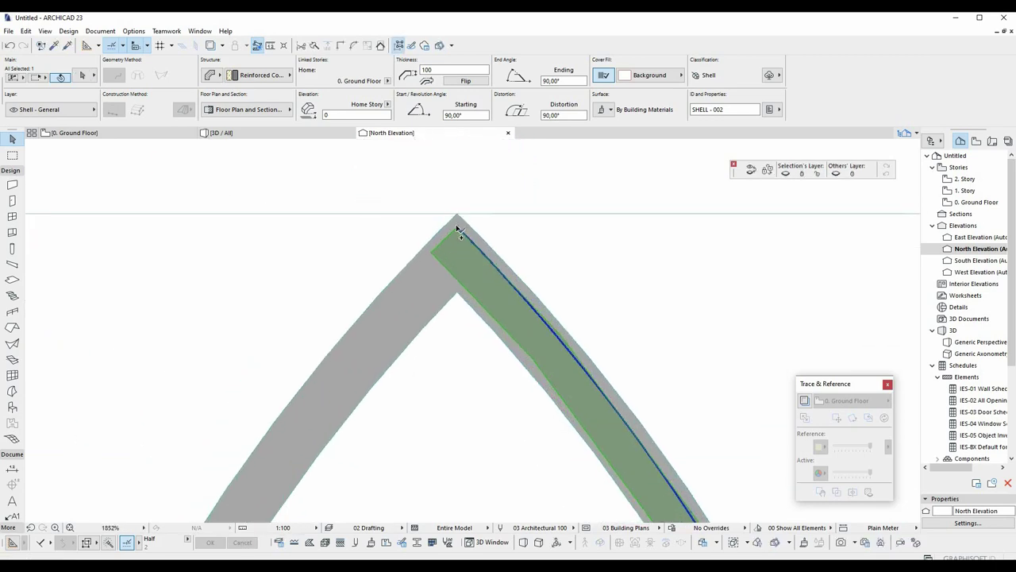
{"action": "left_click", "coordinate": [470, 316]}
{"action": "scroll", "coordinate": [499, 347], "scroll_direction": "down", "scroll_amount": 2}
In the 3D view, shorten both shells at one end of the vault so they stop at the end arch.
{"action": "key", "text": "F3"}
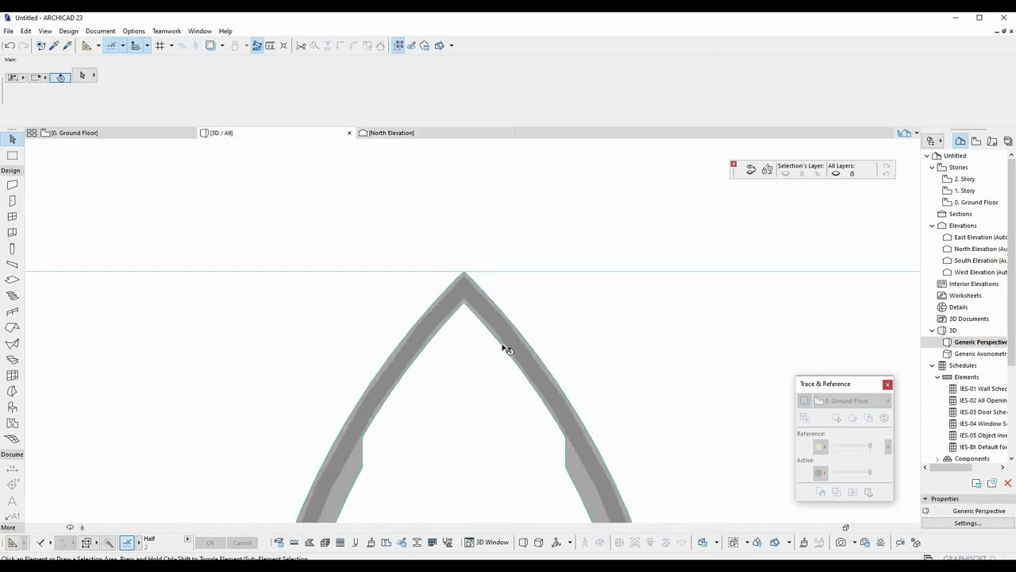
{"action": "middle_click_drag", "start_coordinate": [489, 326], "coordinate": [500, 247], "text": "shift"}
{"action": "left_click", "coordinate": [570, 170]}
{"action": "left_click", "coordinate": [568, 165]}
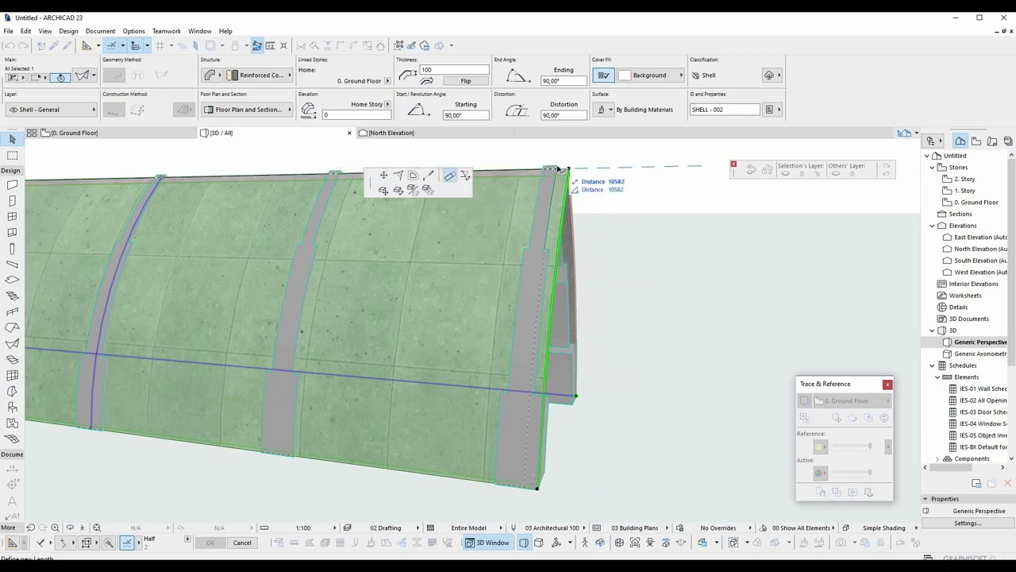
{"action": "left_click", "coordinate": [558, 165]}
{"action": "middle_click_drag", "start_coordinate": [554, 177], "coordinate": [537, 268], "text": "shift"}
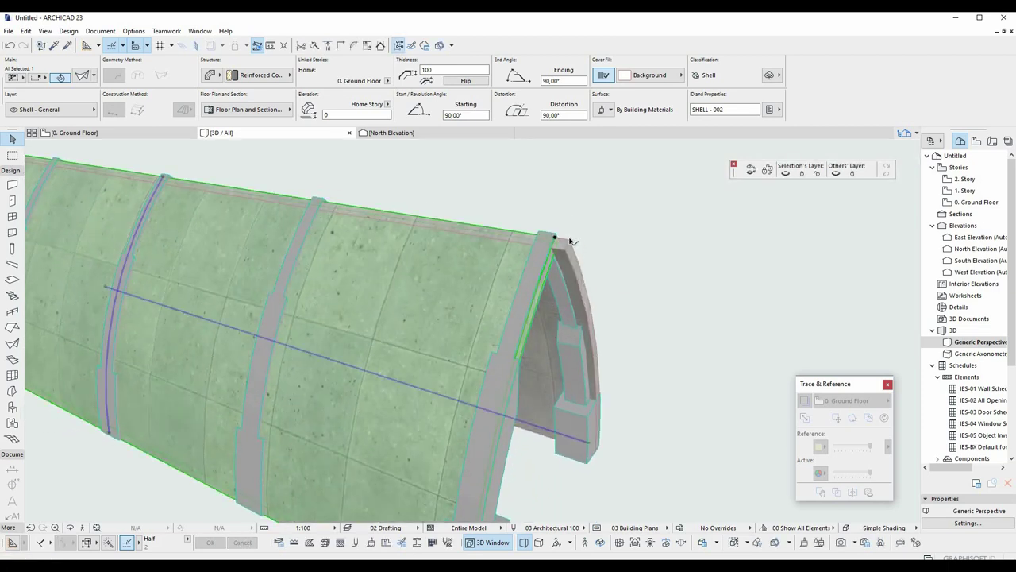
{"action": "left_click", "coordinate": [568, 239]}
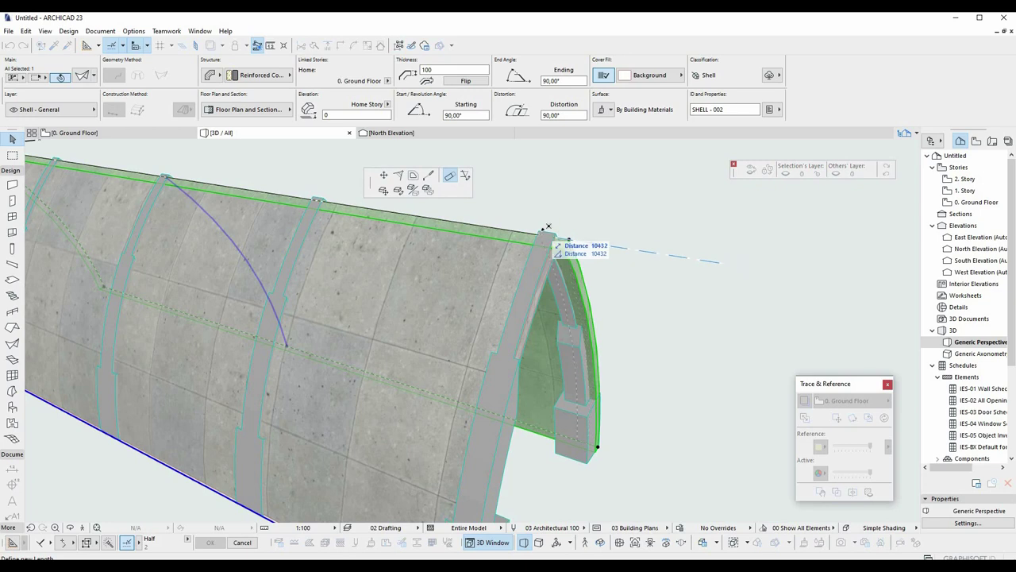
{"action": "left_click", "coordinate": [548, 227]}
{"action": "left_click", "coordinate": [555, 237]}
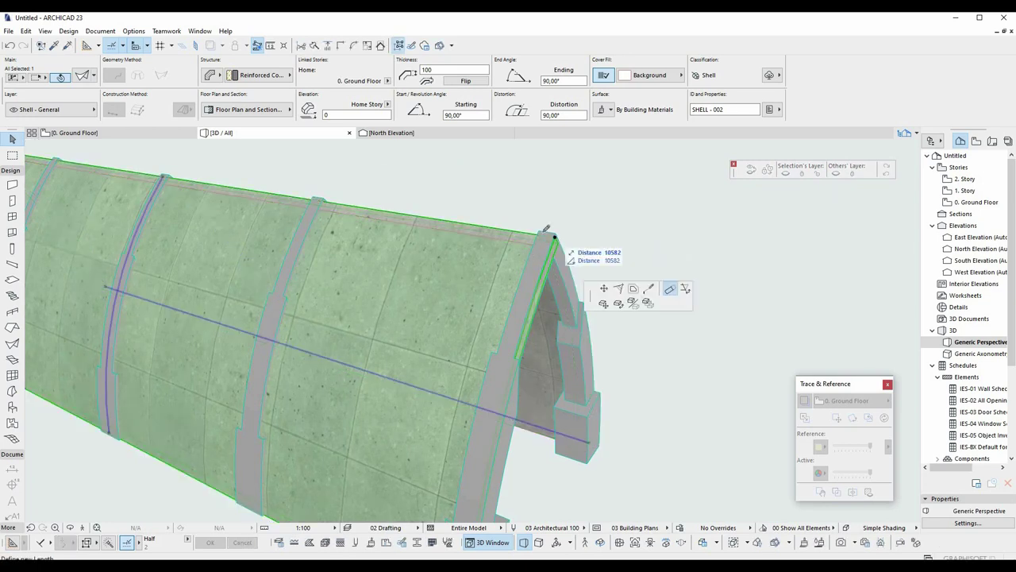
{"action": "left_click", "coordinate": [537, 229]}
{"action": "key", "text": "Escape"}
Shorten both shells at the opposite end of the vault so they stop at that end arch.
{"action": "scroll", "coordinate": [628, 306], "scroll_direction": "down", "scroll_amount": 1}
{"action": "middle_click_drag", "start_coordinate": [658, 333], "coordinate": [873, 329], "text": "shift"}
{"action": "middle_click_drag", "start_coordinate": [209, 290], "coordinate": [309, 293], "text": "shift"}
{"action": "left_click", "coordinate": [200, 278]}
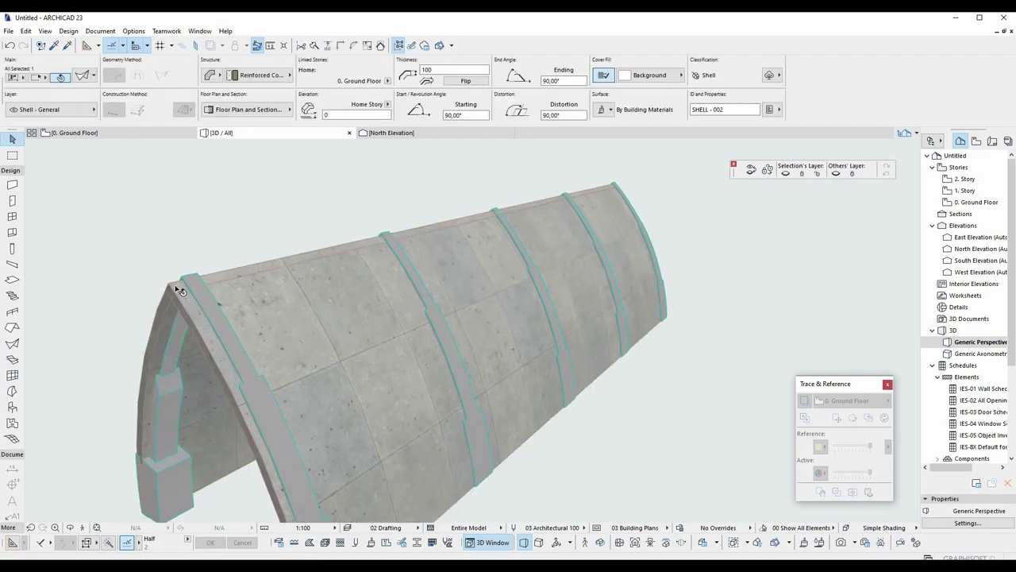
{"action": "left_click", "coordinate": [190, 275]}
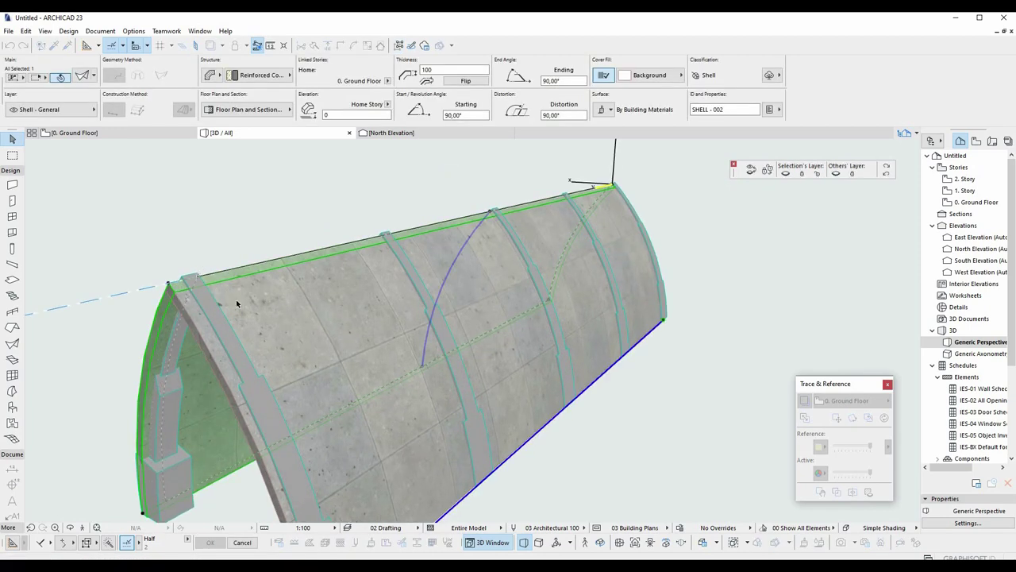
{"action": "left_click", "coordinate": [173, 283]}
{"action": "left_click", "coordinate": [187, 273]}
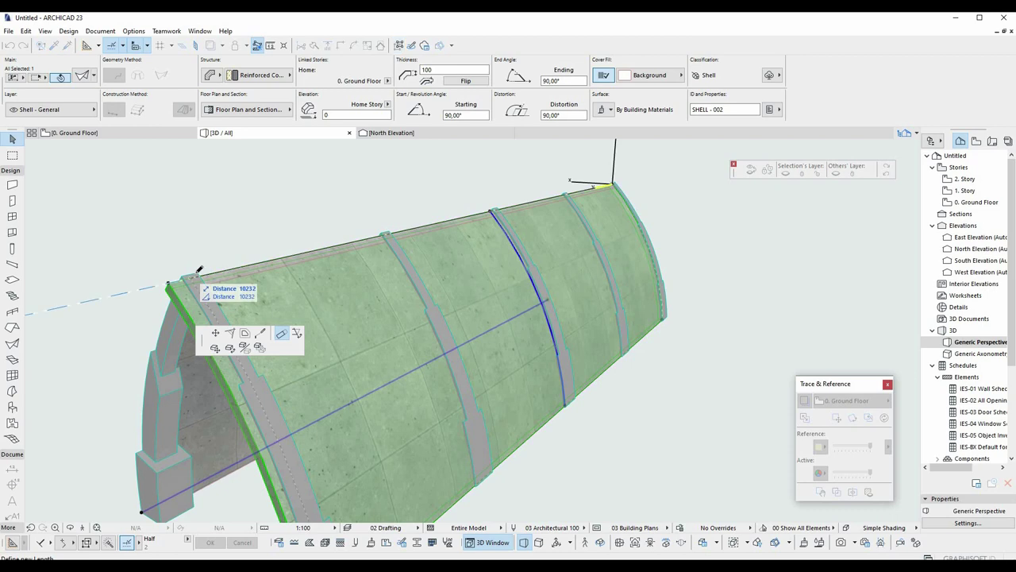
{"action": "left_click", "coordinate": [196, 275]}
{"action": "middle_click_drag", "start_coordinate": [218, 323], "coordinate": [197, 312], "text": "shift"}
{"action": "key", "text": "Escape"}
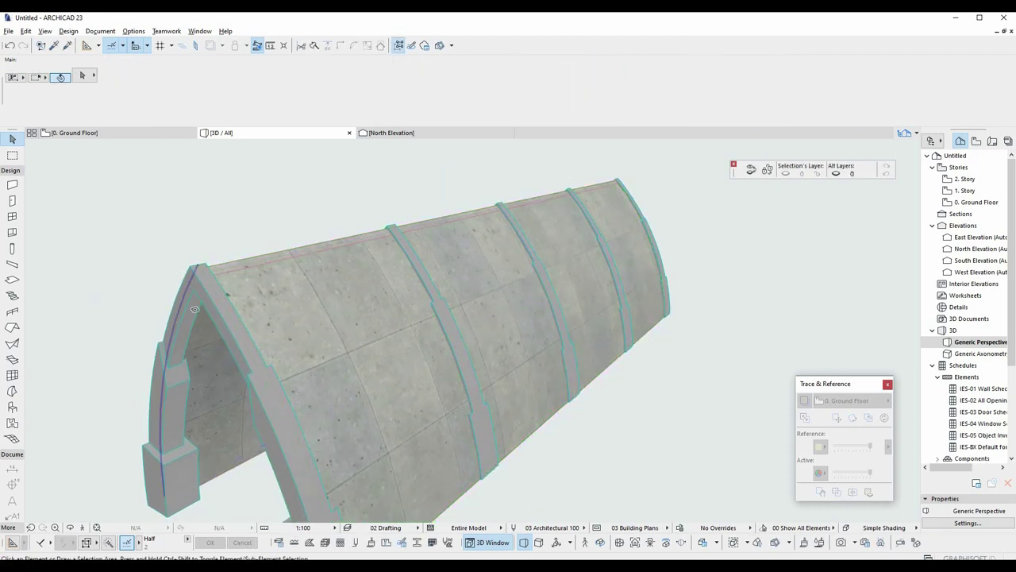
Select all arch beams and override every surface of their first segment with Concrete - 04.
{"action": "left_click", "coordinate": [191, 304], "text": "alt"}
{"action": "key", "text": "ctrl+a"}
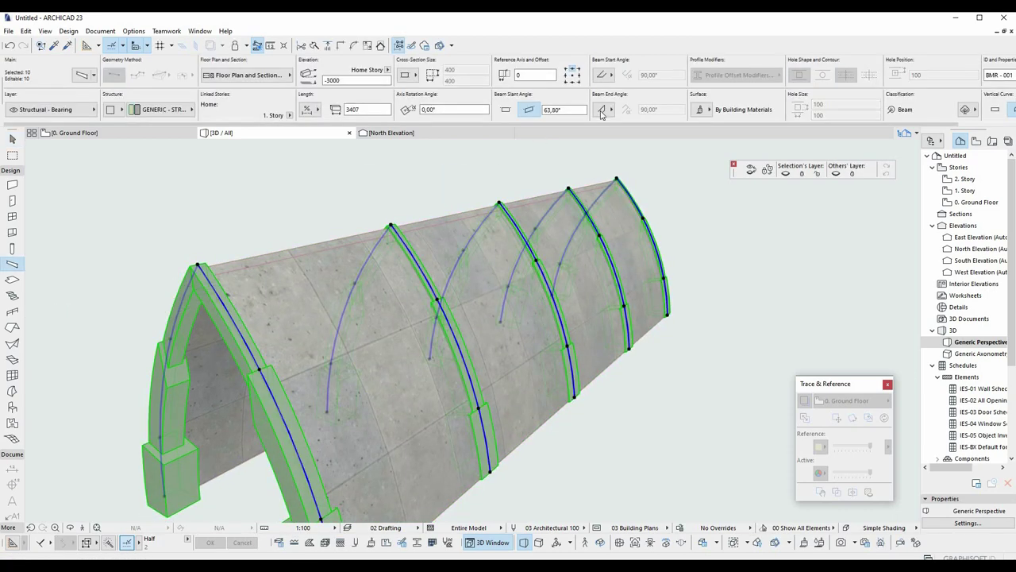
{"action": "left_click", "coordinate": [699, 110]}
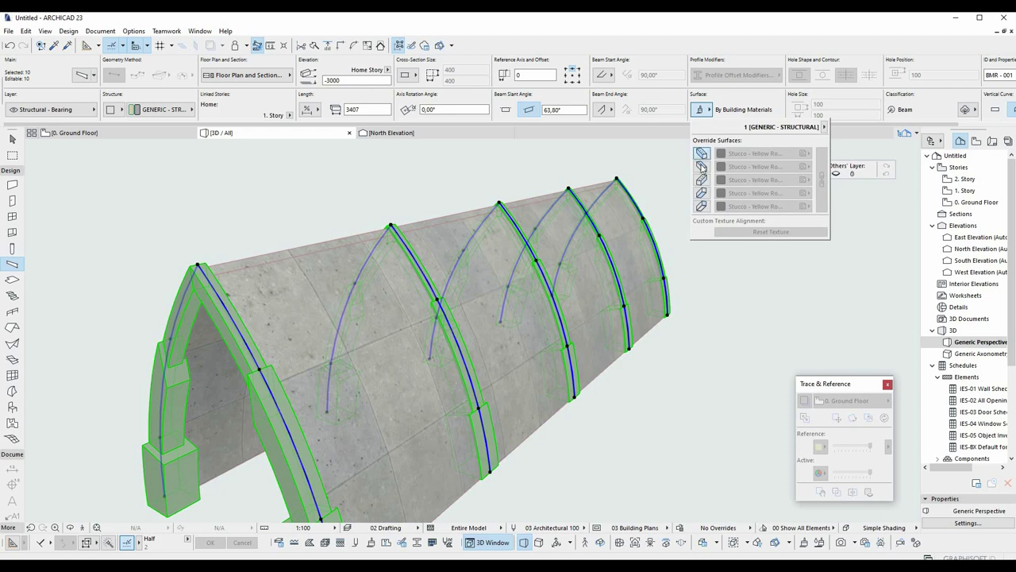
{"action": "left_click", "coordinate": [702, 166]}
{"action": "left_click", "coordinate": [702, 179]}
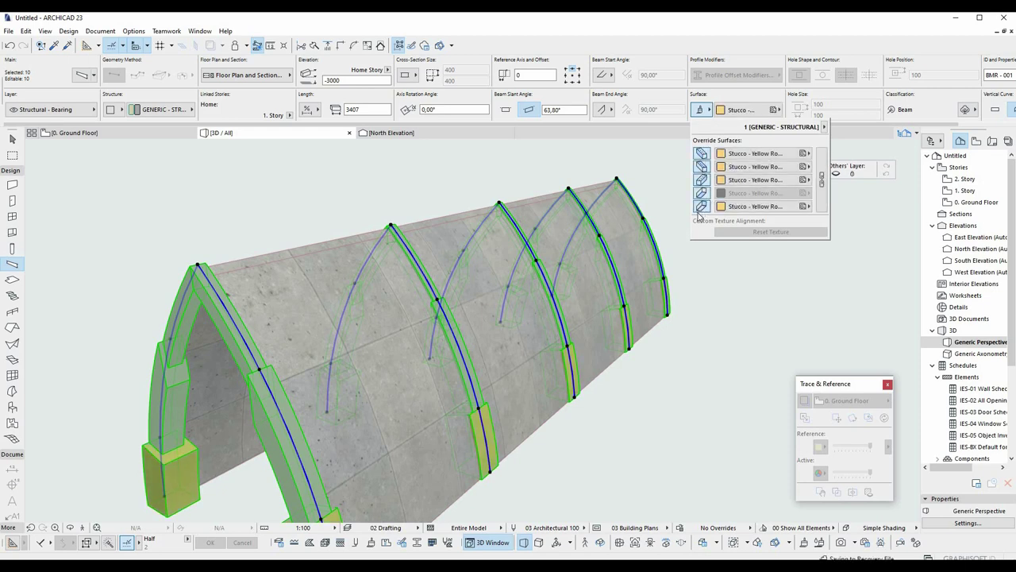
{"action": "left_click", "coordinate": [767, 183]}
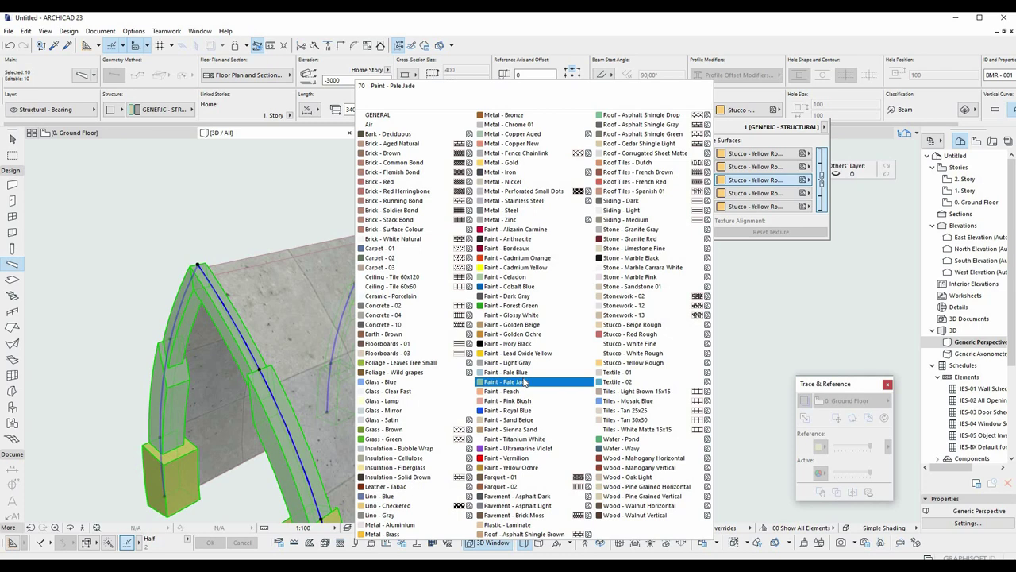
{"action": "left_click", "coordinate": [409, 315]}
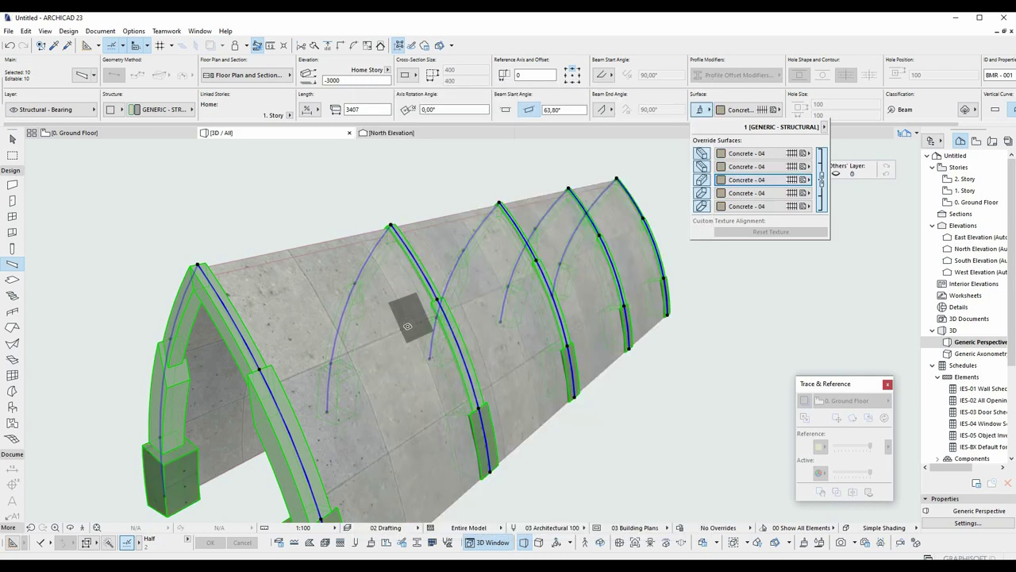
Change the surface override of the arch beams' first segment to Concrete - 02.
{"action": "middle_click_drag", "start_coordinate": [398, 334], "coordinate": [322, 307], "text": "shift"}
{"action": "key", "text": "ctrl+a"}
{"action": "left_click", "coordinate": [738, 109]}
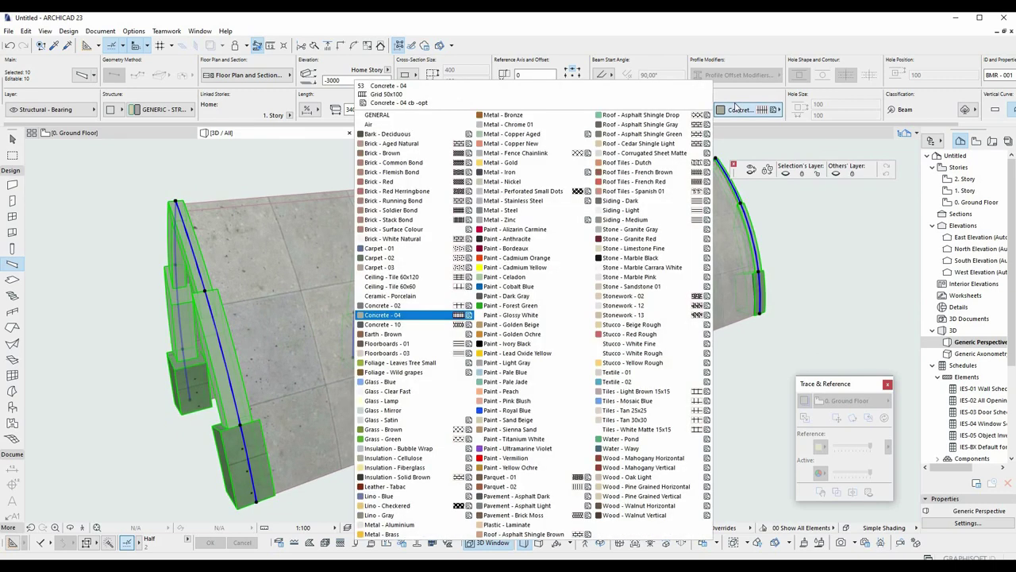
{"action": "left_click", "coordinate": [400, 306]}
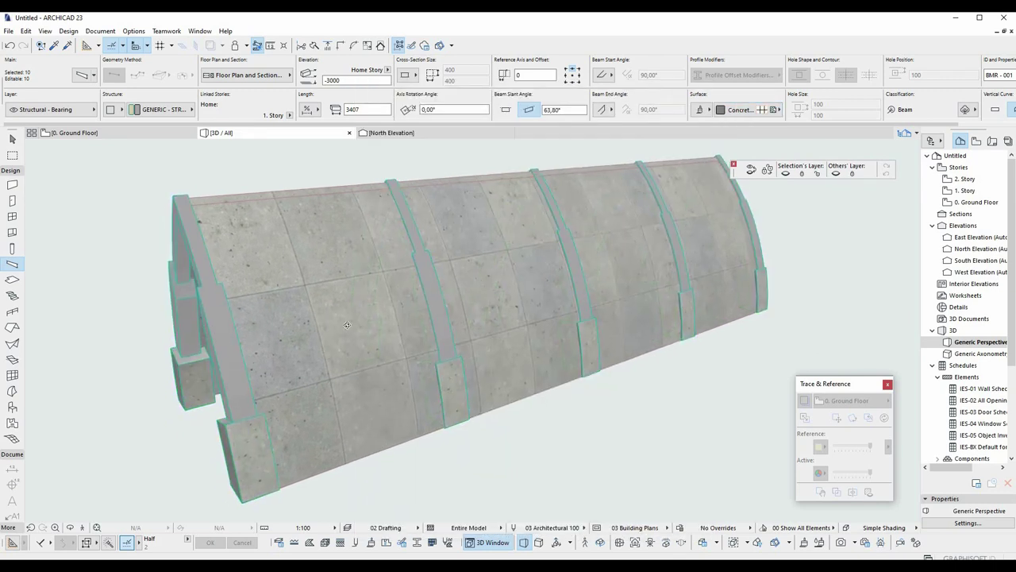
Set the surface override of the arch beams' first segment to Paint - Dark Gray.
{"action": "left_click", "coordinate": [763, 112]}
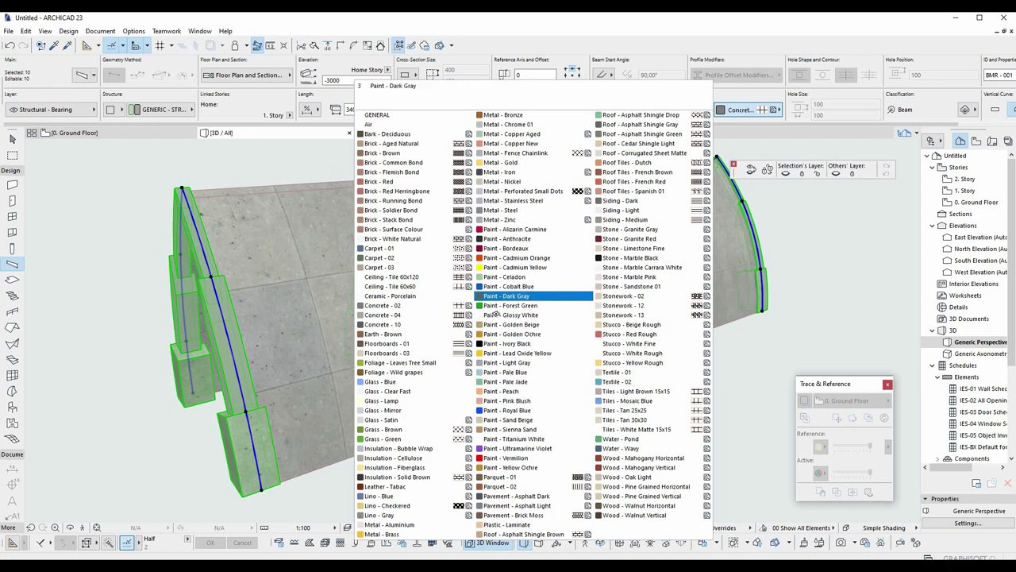
{"action": "left_click", "coordinate": [529, 296]}
{"action": "middle_click_drag", "start_coordinate": [421, 305], "coordinate": [464, 284], "text": "shift"}
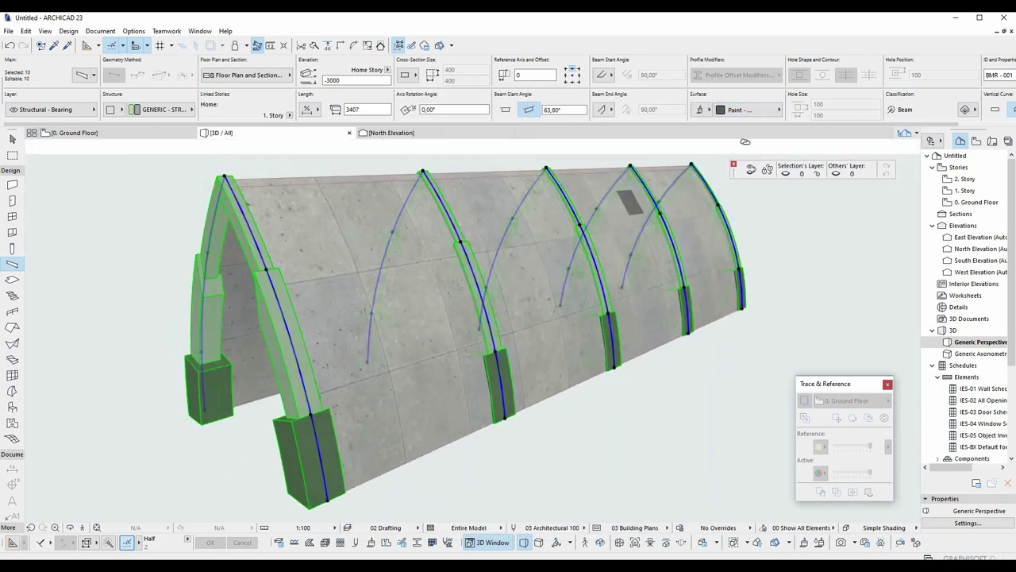
Override all five surfaces of the arch beams' second segment with Paint - Dark Gray.
{"action": "left_click", "coordinate": [702, 110]}
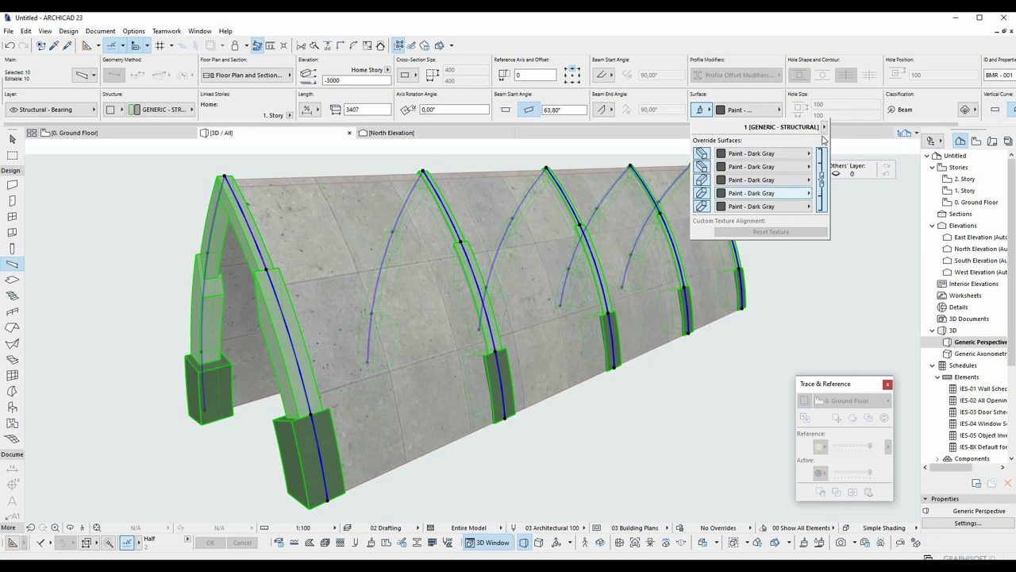
{"action": "left_click", "coordinate": [825, 128]}
{"action": "left_click", "coordinate": [876, 135]}
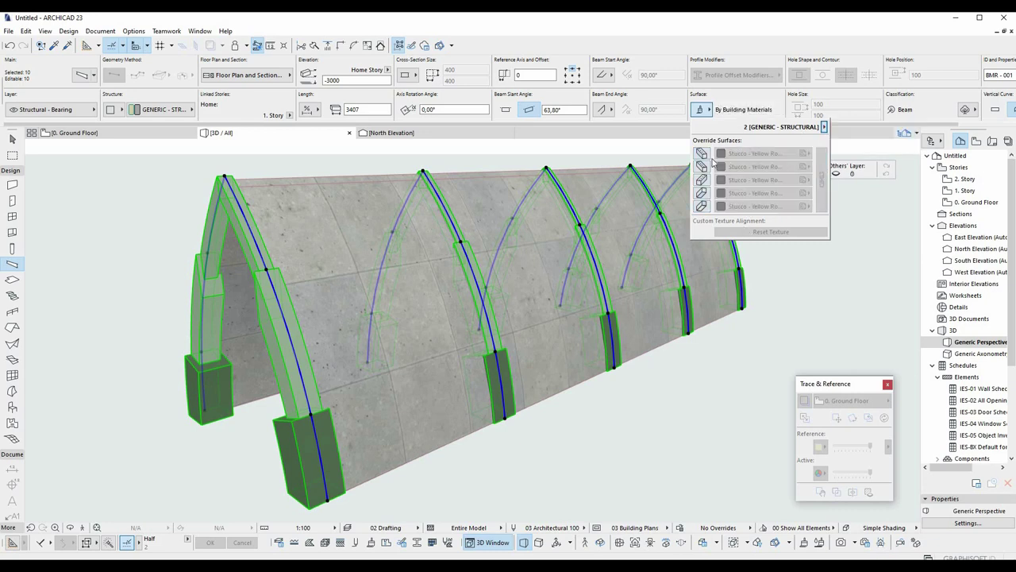
{"action": "left_click", "coordinate": [701, 153]}
{"action": "left_click", "coordinate": [702, 167]}
{"action": "left_click", "coordinate": [702, 179]}
{"action": "left_click", "coordinate": [702, 193]}
{"action": "left_click", "coordinate": [702, 207]}
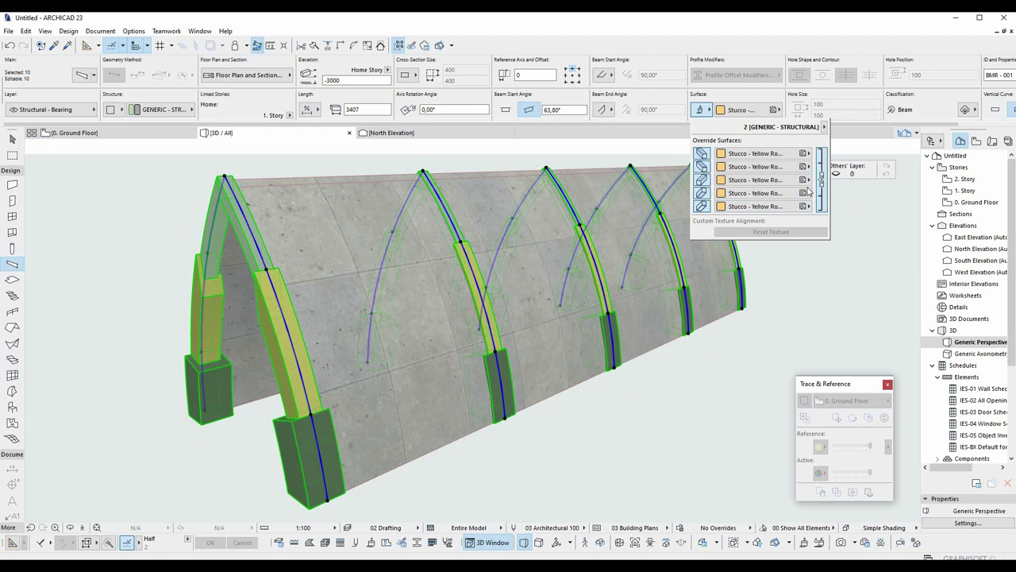
{"action": "left_click", "coordinate": [807, 193]}
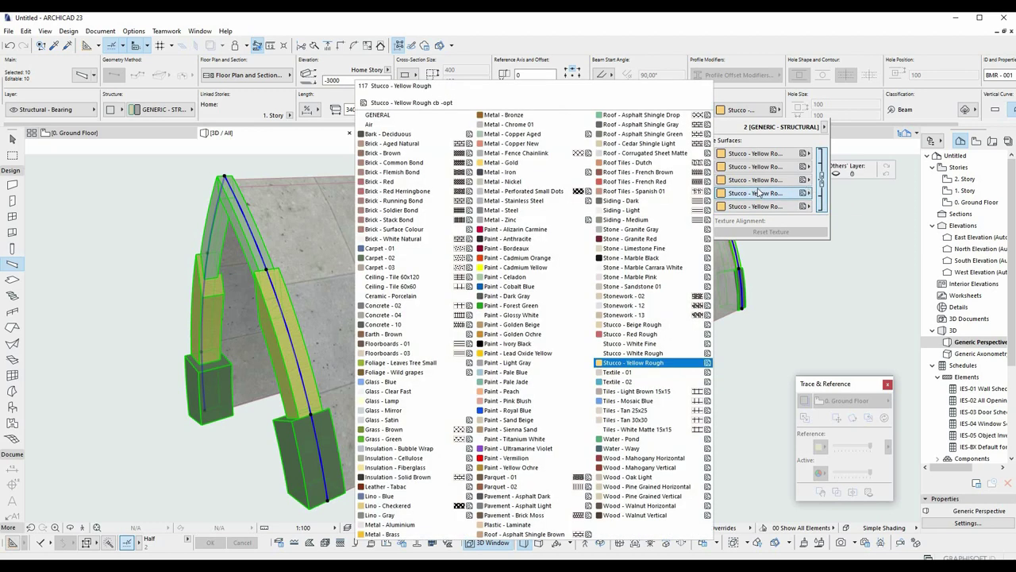
{"action": "left_click", "coordinate": [508, 295]}
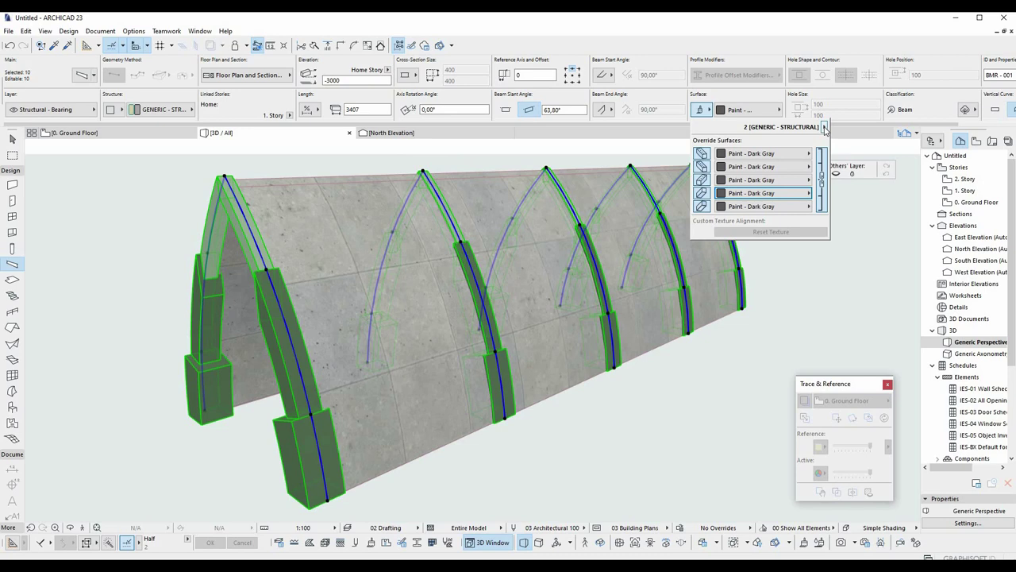
Override all surfaces of the arch beams' third segment with linked Paint - Dark Gray and deselect the beams.
{"action": "left_click", "coordinate": [826, 128]}
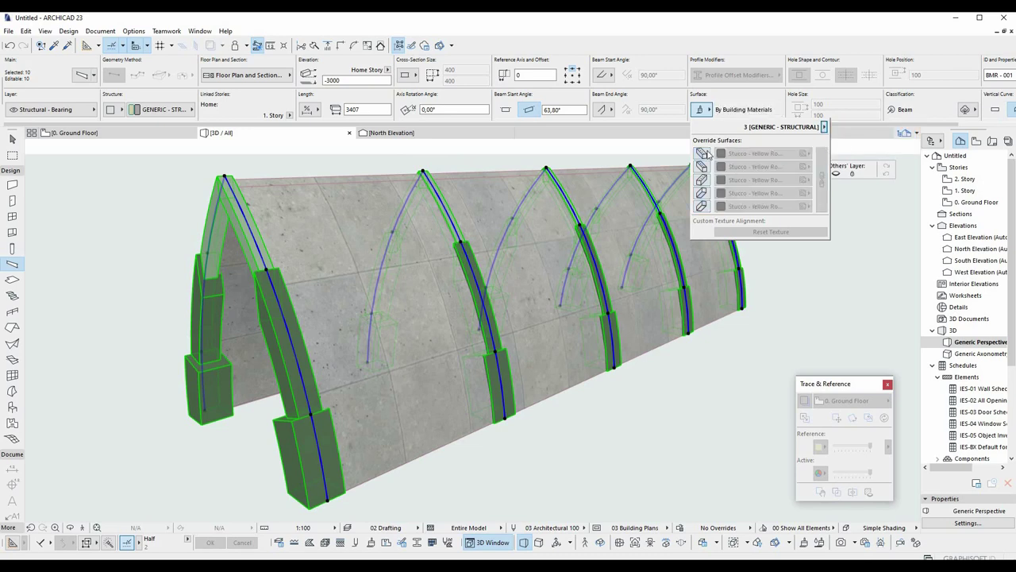
{"action": "left_click", "coordinate": [701, 181]}
{"action": "left_click", "coordinate": [701, 193]}
{"action": "left_click", "coordinate": [701, 206]}
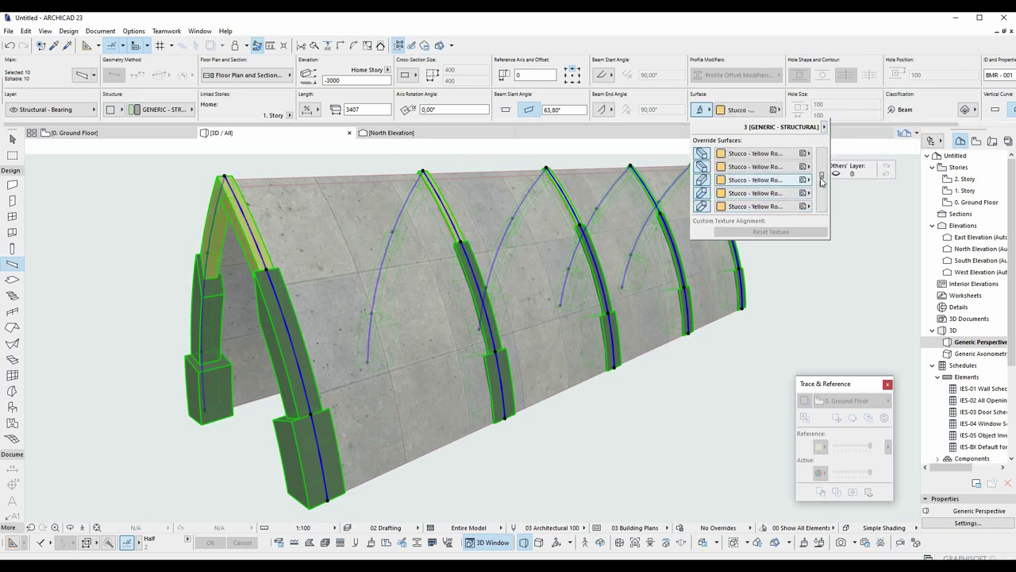
{"action": "left_click", "coordinate": [821, 182]}
{"action": "left_click", "coordinate": [777, 182]}
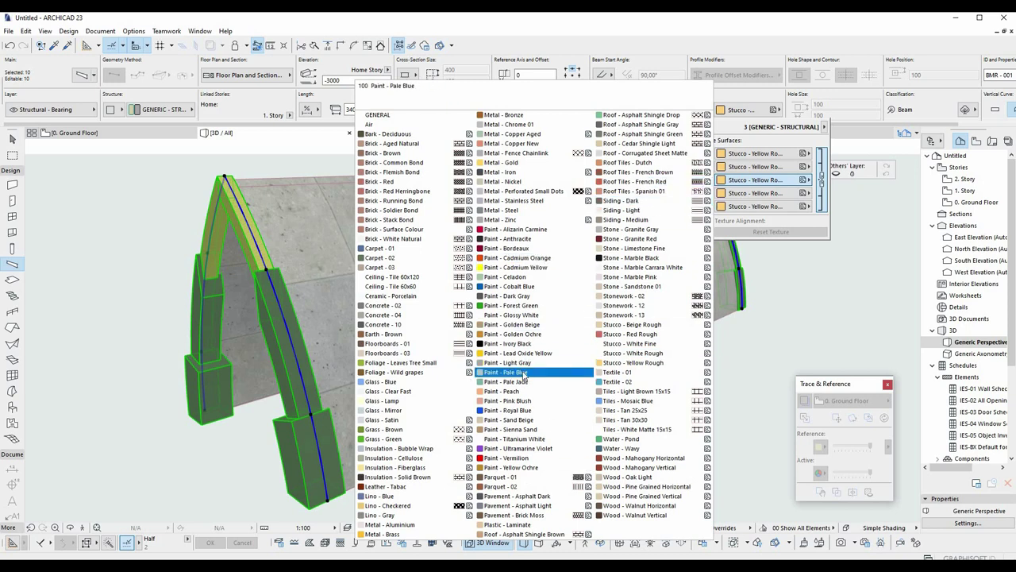
{"action": "left_click", "coordinate": [508, 296]}
{"action": "key", "text": "Escape"}
{"action": "key", "text": "Escape"}
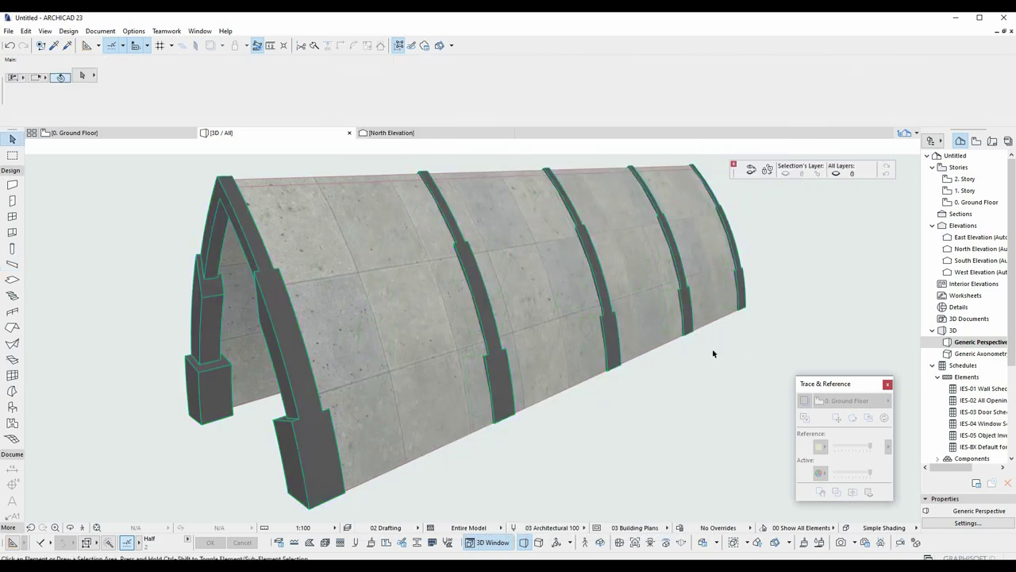
Draw a rotated rectangular slab under the vault, from the outer base corners of the front arch to the far end of the arches.
{"action": "scroll", "coordinate": [714, 354], "scroll_direction": "down", "scroll_amount": 3}
{"action": "middle_click_drag", "start_coordinate": [713, 354], "coordinate": [508, 371], "text": "shift"}
{"action": "scroll", "coordinate": [381, 384], "scroll_direction": "up", "scroll_amount": 3}
{"action": "scroll", "coordinate": [381, 385], "scroll_direction": "up", "scroll_amount": 3}
{"action": "middle_click_drag", "start_coordinate": [381, 385], "coordinate": [392, 352]}
{"action": "key", "text": "Up"}
{"action": "key", "text": "Escape"}
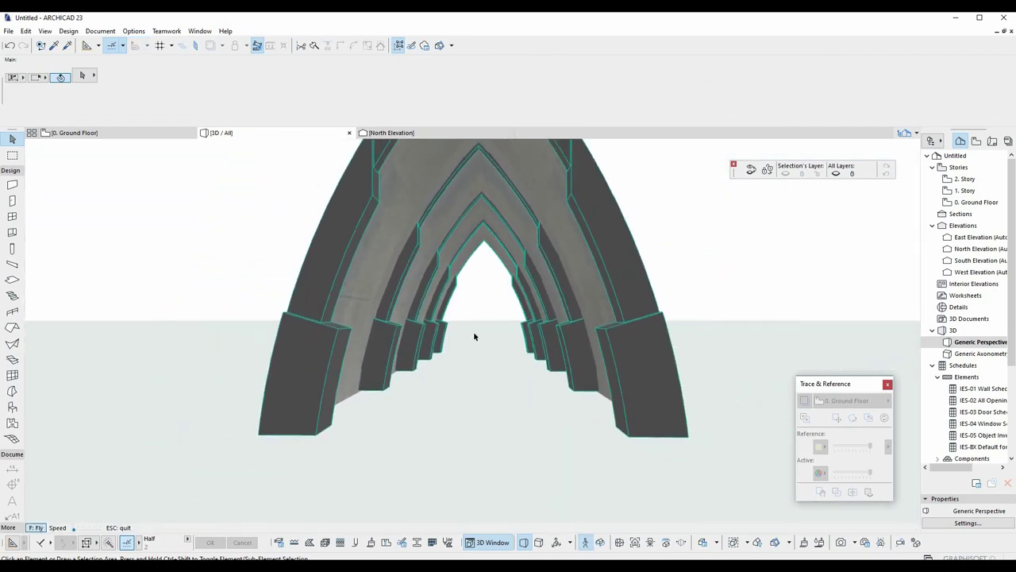
{"action": "left_click", "coordinate": [11, 280]}
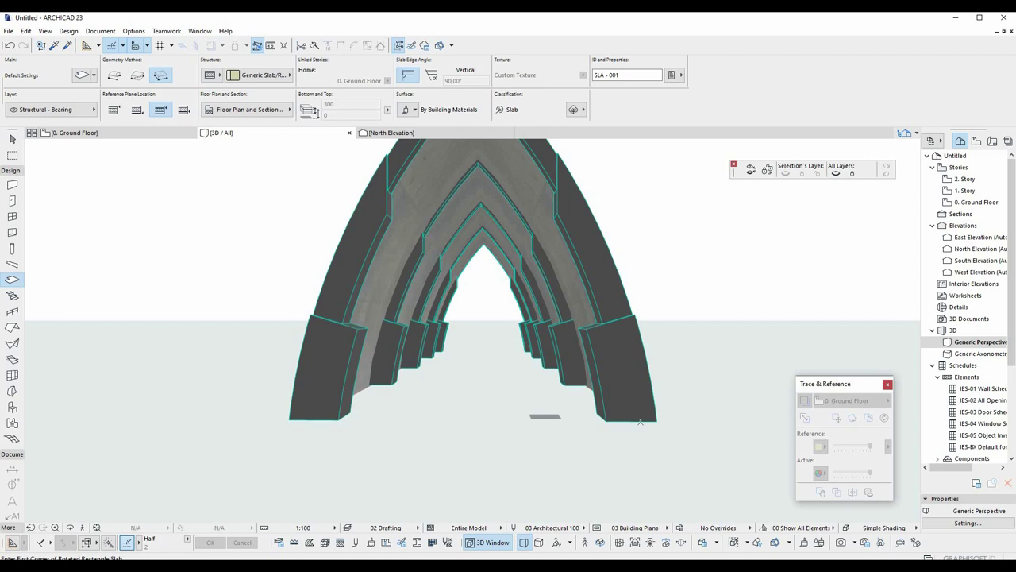
{"action": "left_click", "coordinate": [657, 421]}
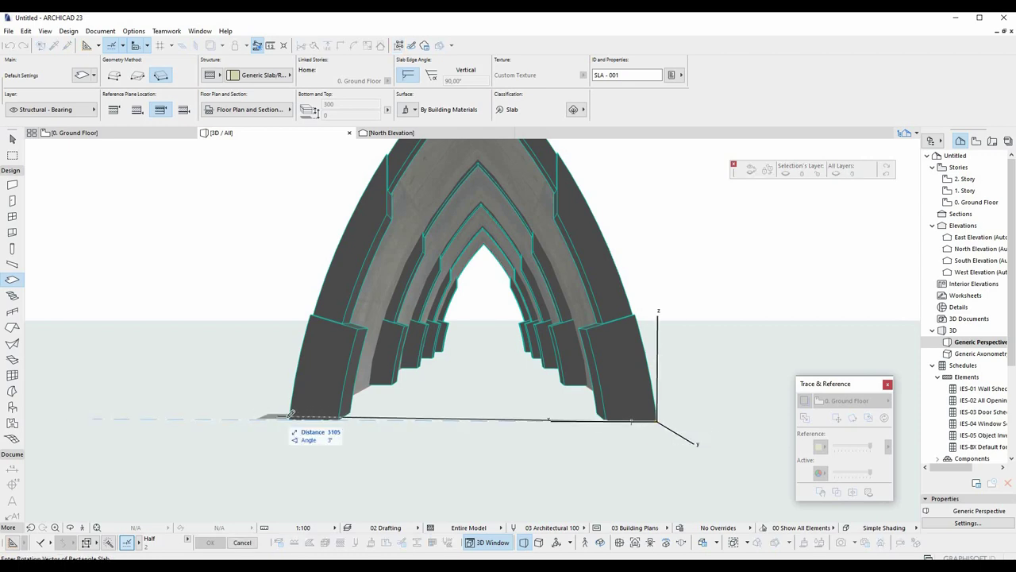
{"action": "left_click", "coordinate": [289, 420]}
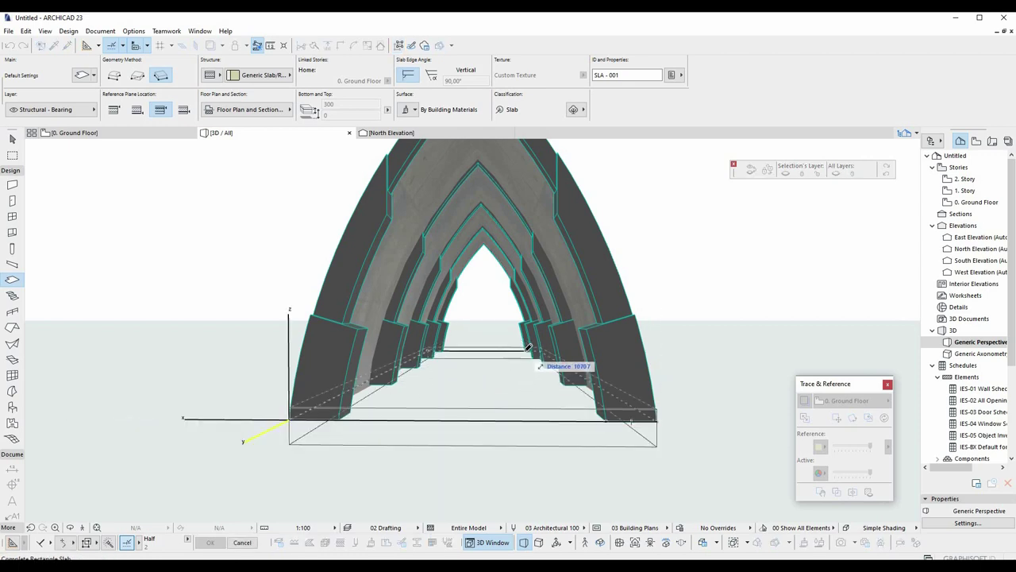
{"action": "left_click", "coordinate": [529, 348]}
{"action": "key", "text": "Escape"}
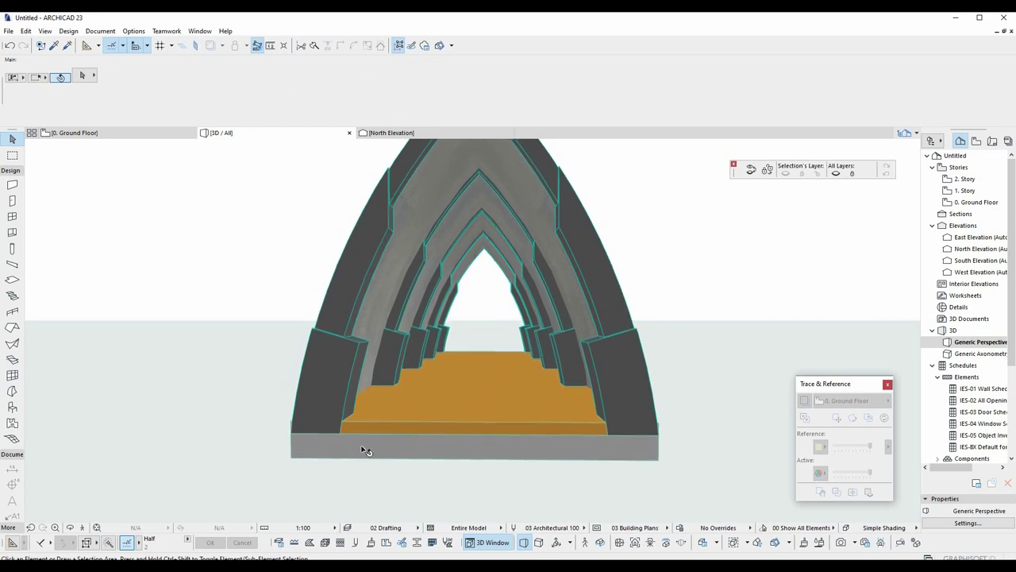
Enable the floor slab's surface overrides, unlink them and set the top surface to Concrete - 10.
{"action": "scroll", "coordinate": [329, 444], "scroll_direction": "up", "scroll_amount": 5}
{"action": "middle_click_drag", "start_coordinate": [468, 407], "coordinate": [326, 378], "text": "shift"}
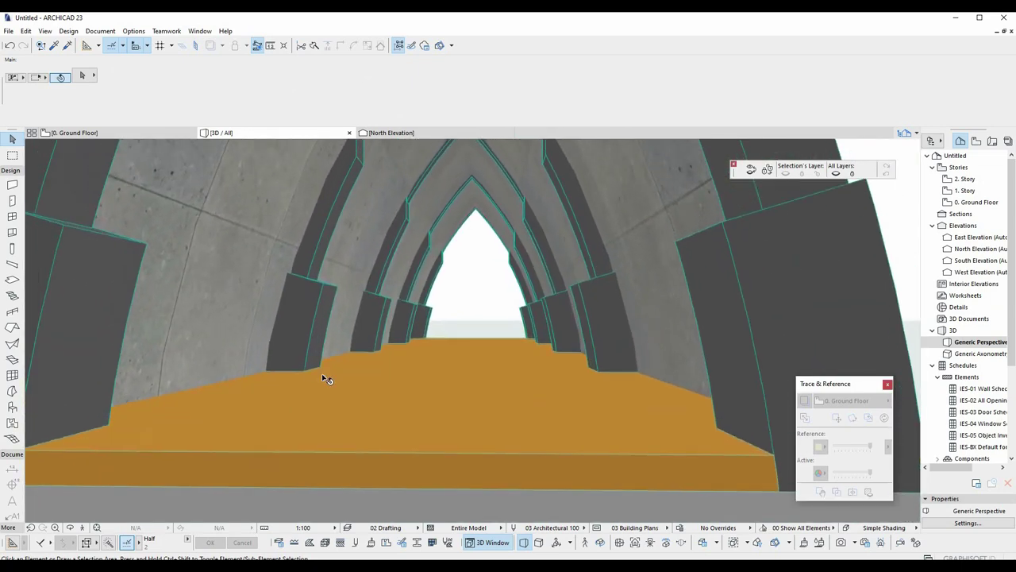
{"action": "left_click", "coordinate": [367, 397]}
{"action": "key", "text": "ctrl+t"}
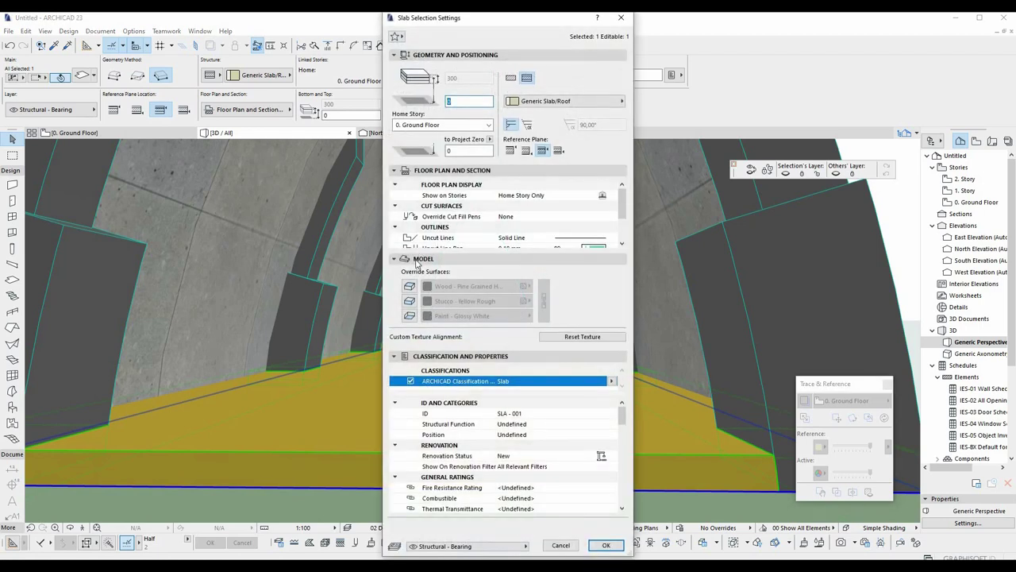
{"action": "left_click", "coordinate": [409, 287]}
{"action": "left_click", "coordinate": [544, 301]}
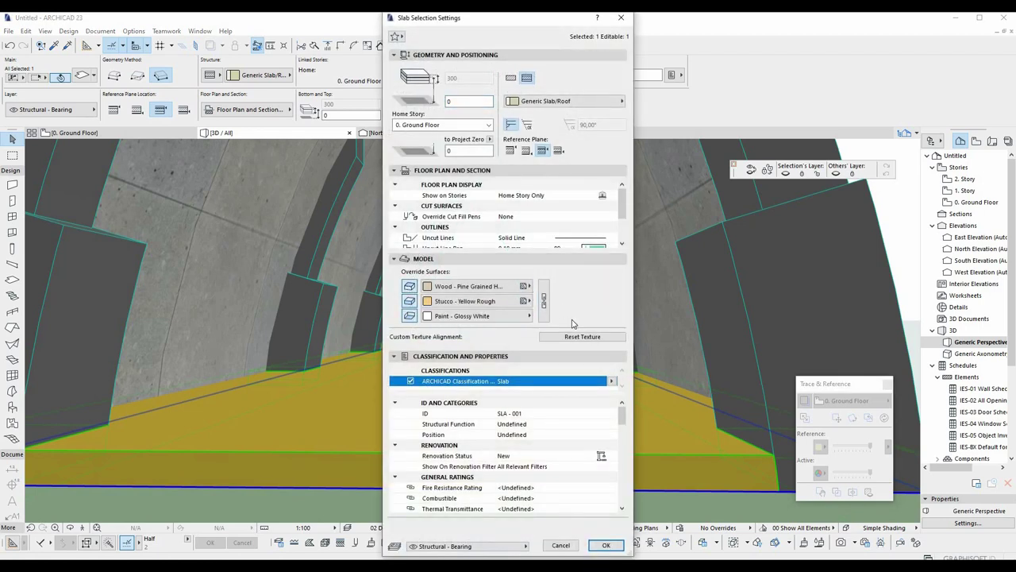
{"action": "left_click", "coordinate": [517, 289]}
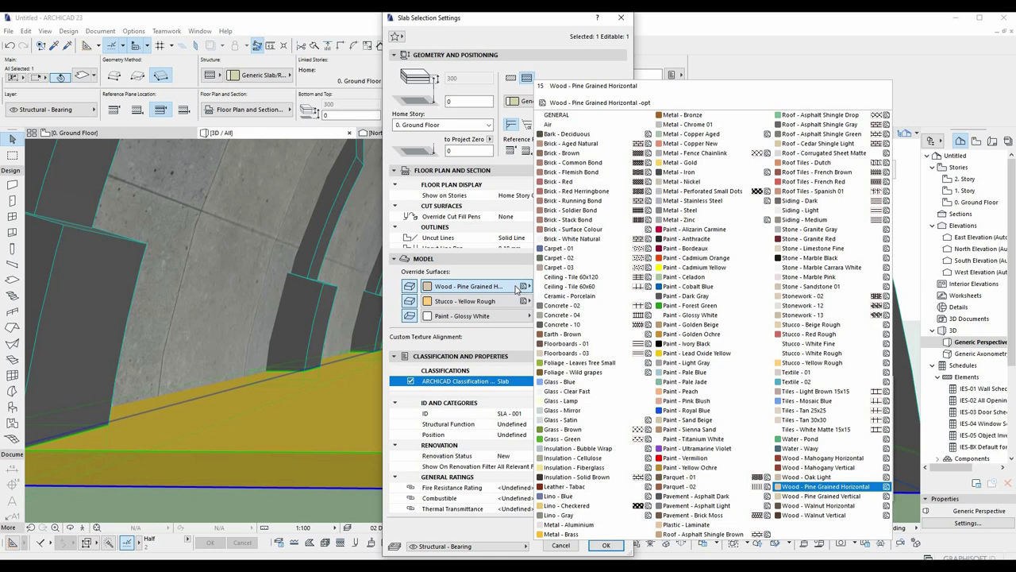
{"action": "key", "text": "c"}
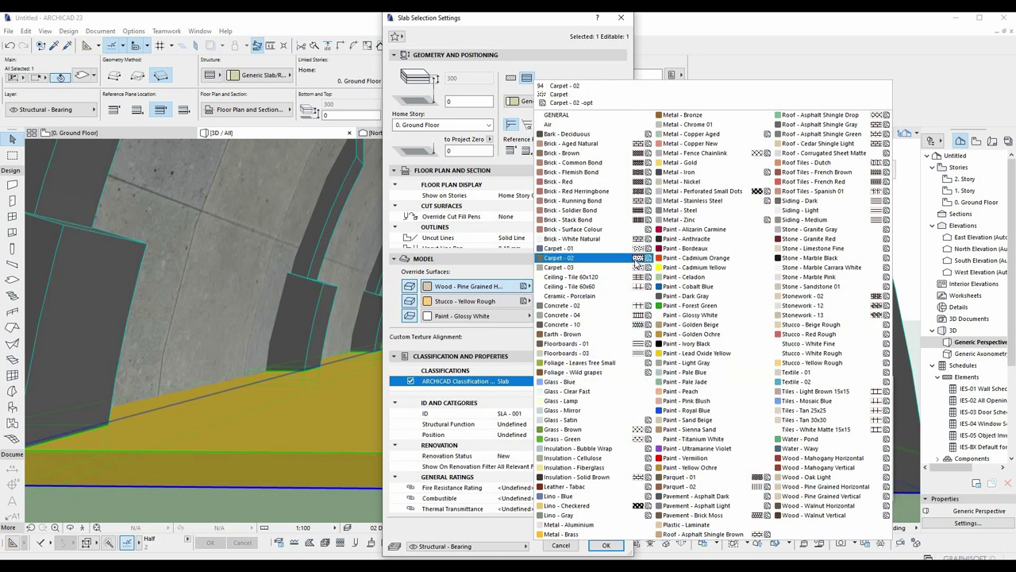
{"action": "left_click", "coordinate": [616, 325]}
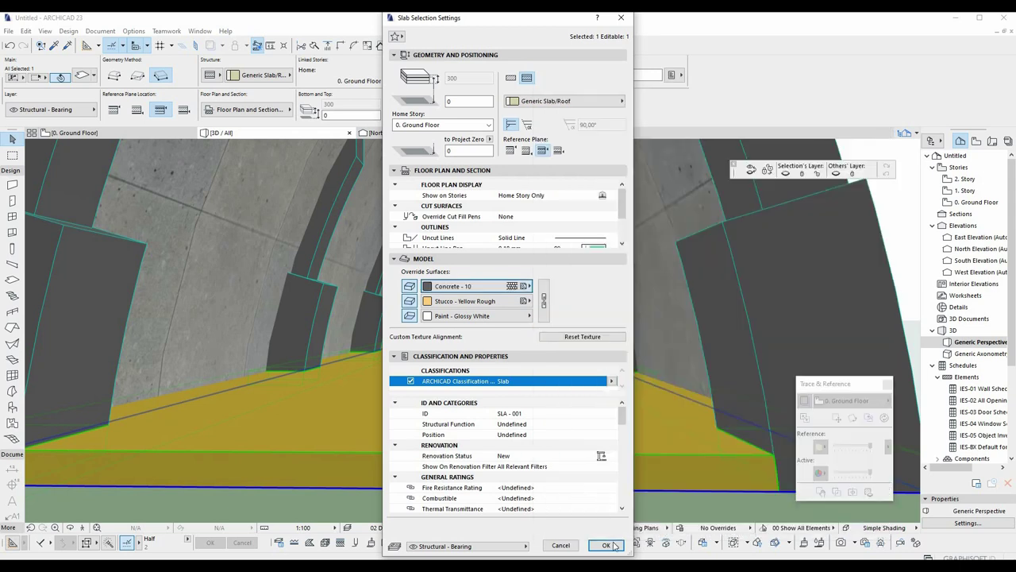
{"action": "left_click", "coordinate": [610, 544]}
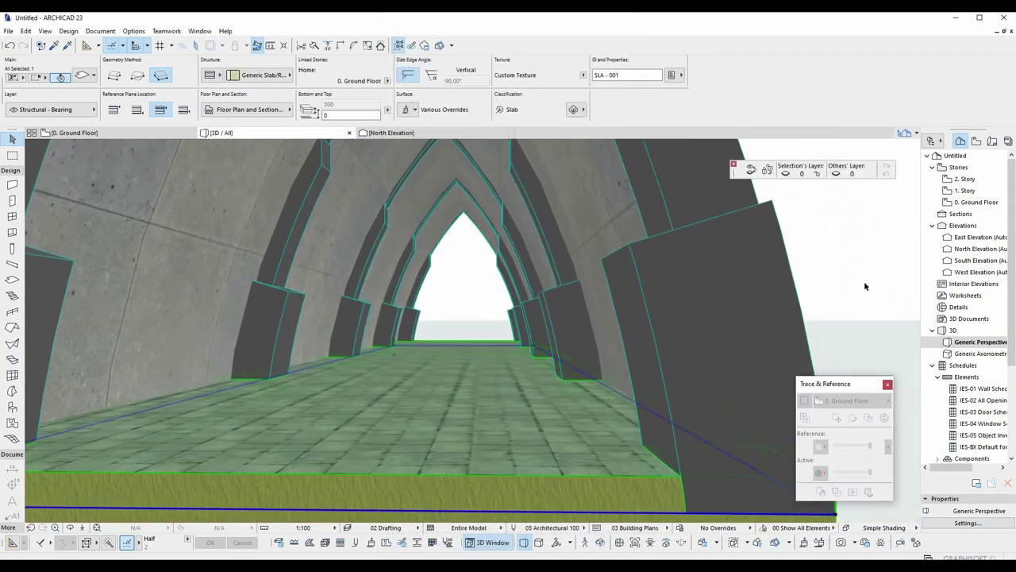
Deselect the slab and examine the vault's interior from a viewpoint inside it.
{"action": "key", "text": "f"}
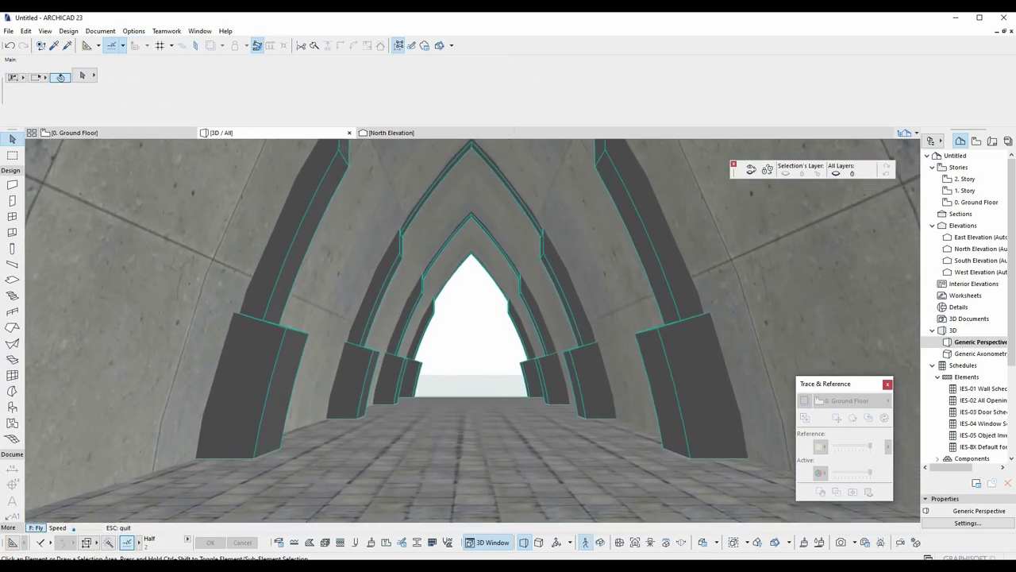
{"action": "key", "text": "Escape"}
{"action": "key", "text": "Escape"}
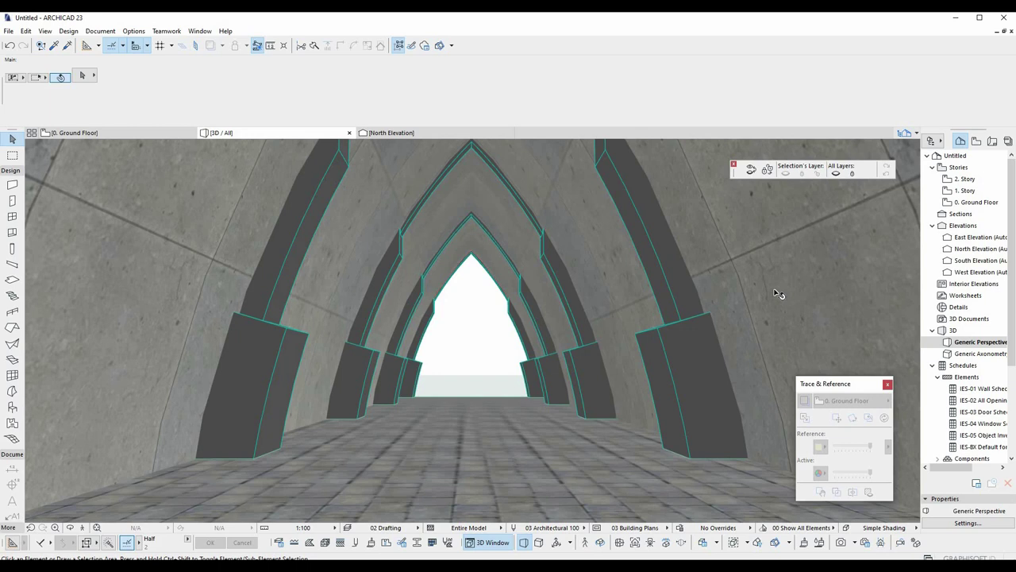